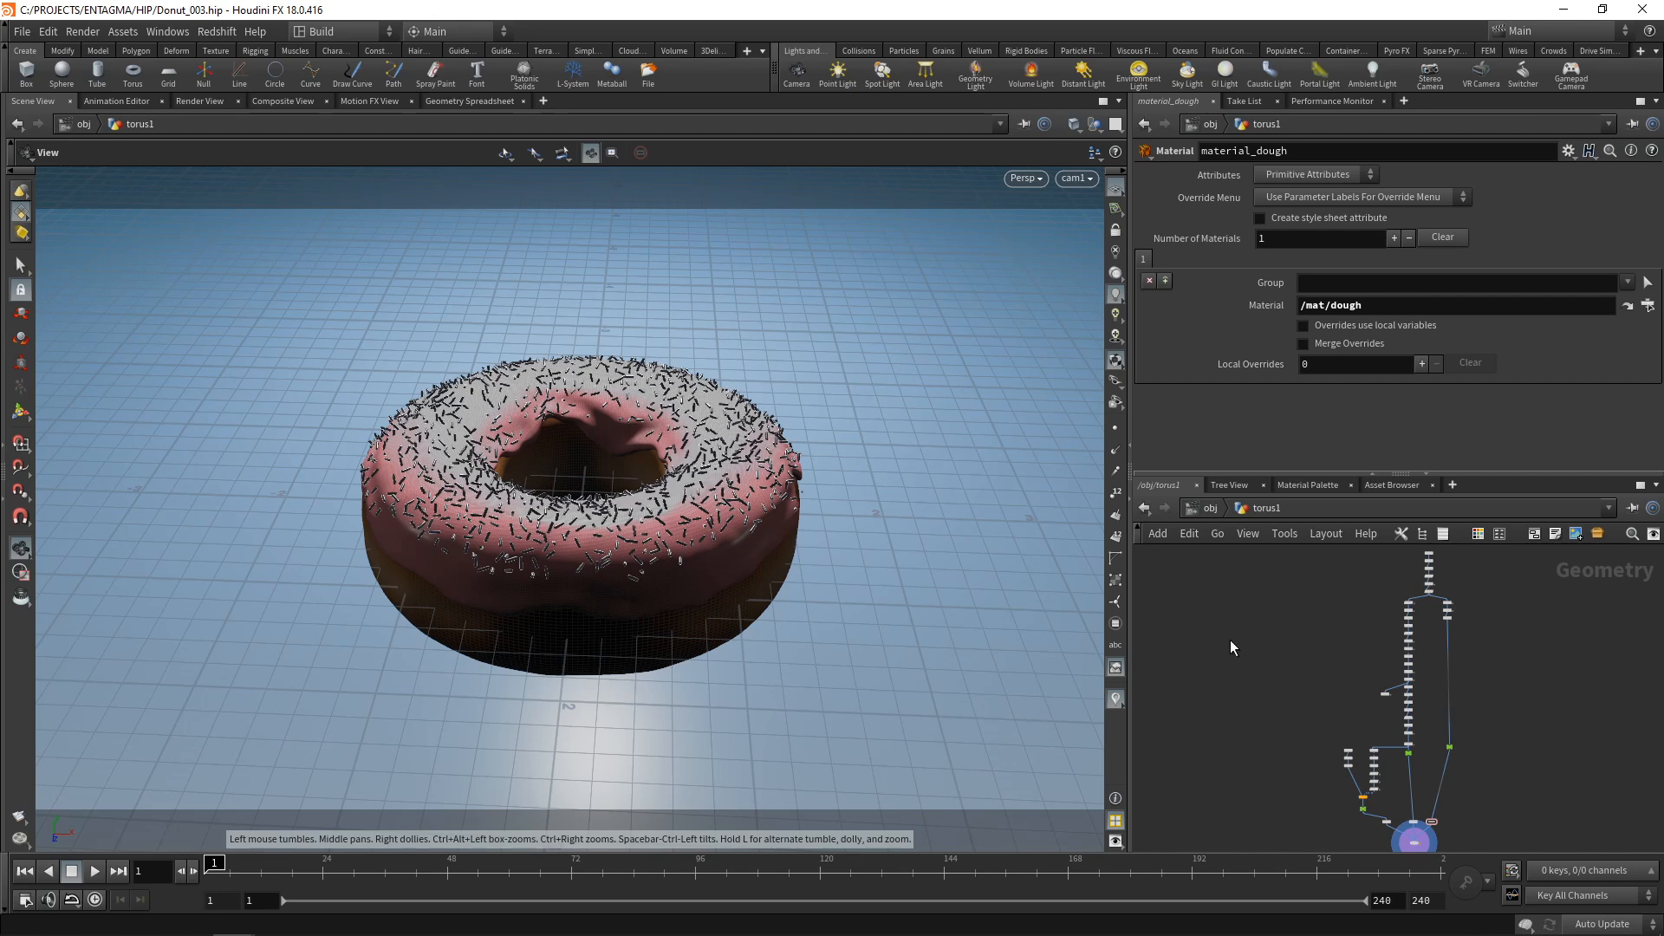
# Bring up the 3Delight shelf tools and open the list of shelves that can be added
pyautogui.click(713, 50)
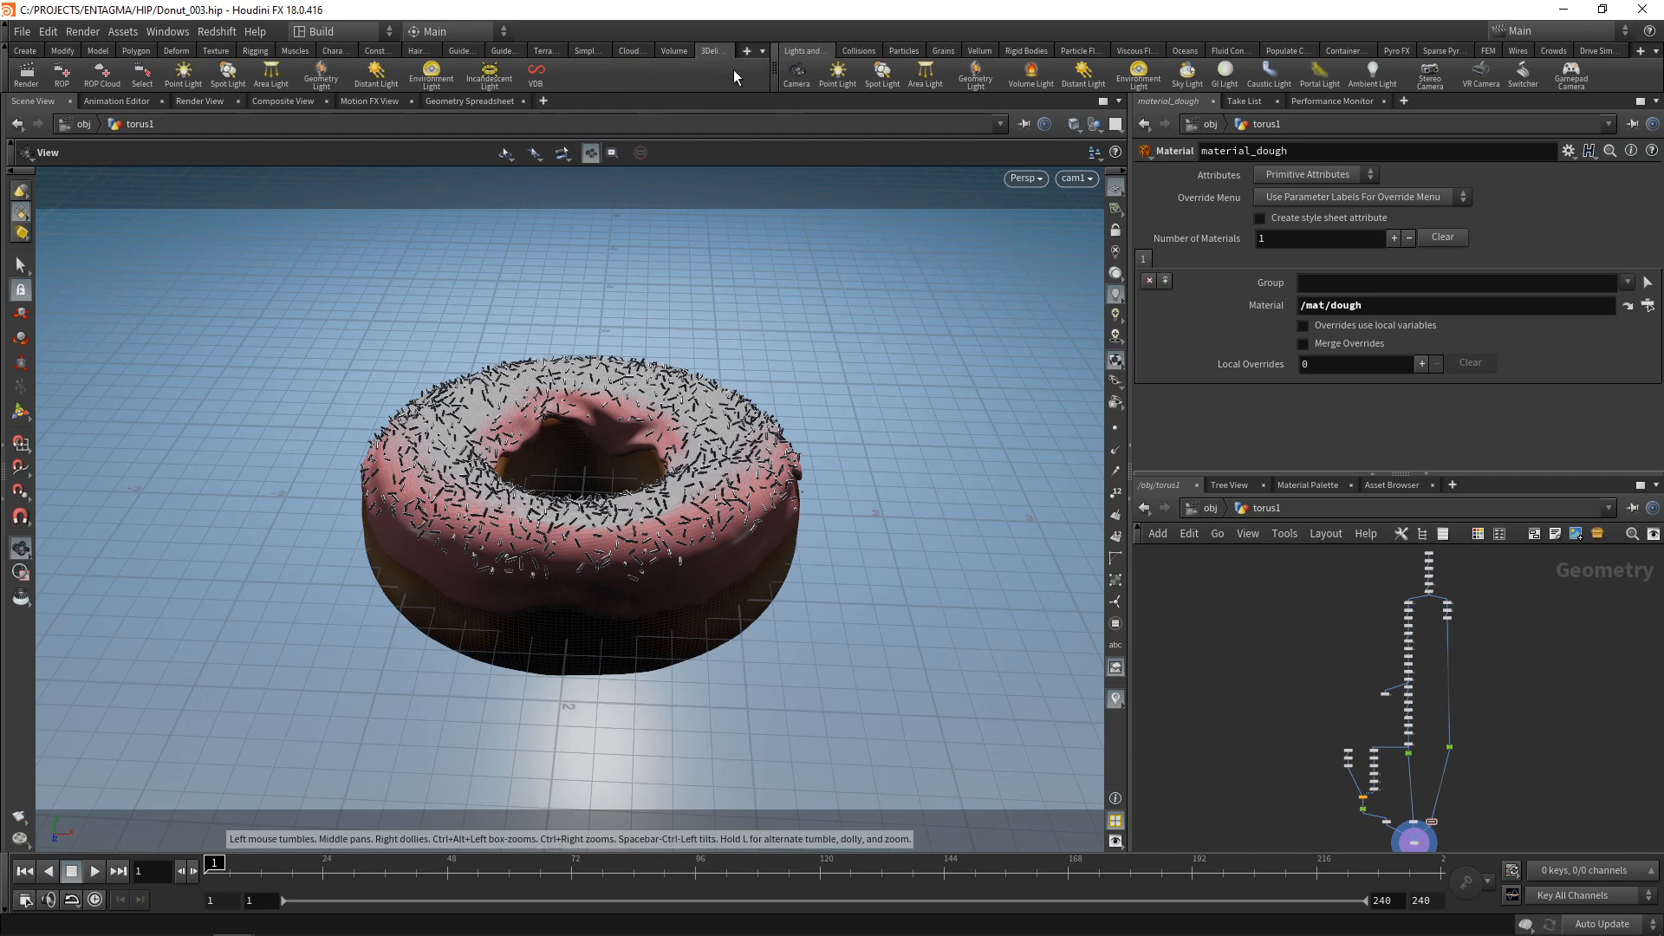
pyautogui.click(746, 51)
pyautogui.moveTo(765, 115)
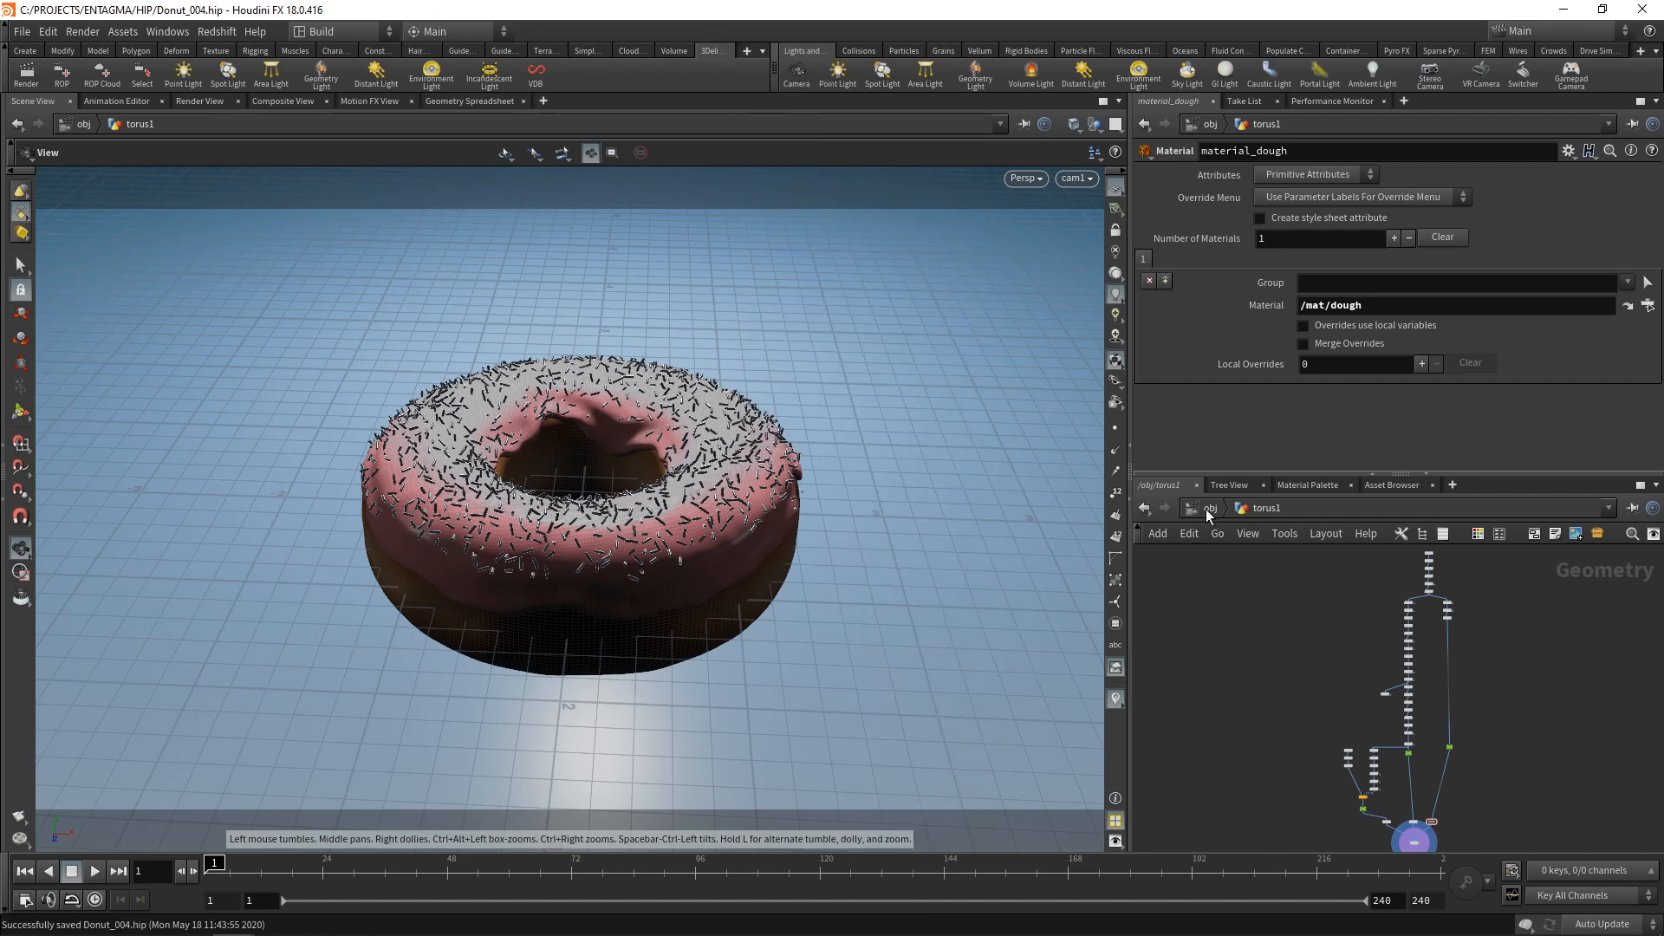
# Go up to the obj level and reduce the network pane to a single network view, with nothing selected
pyautogui.click(1206, 510)
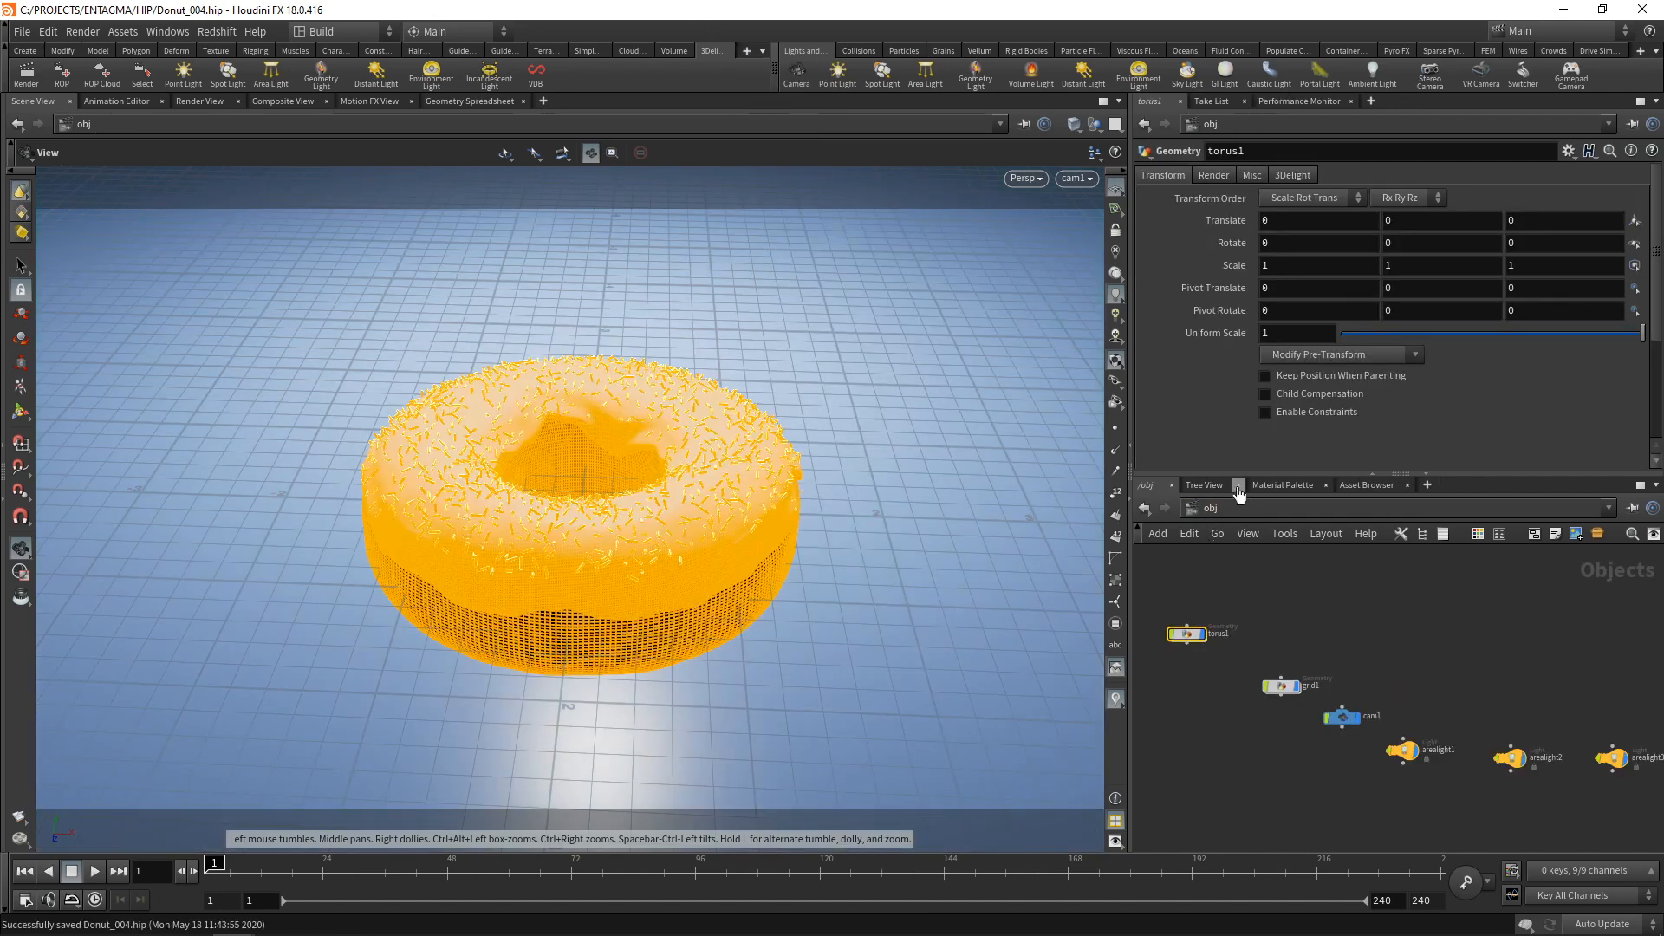
pyautogui.click(1238, 487)
pyautogui.click(1258, 490)
pyautogui.click(1257, 491)
pyautogui.click(1455, 652)
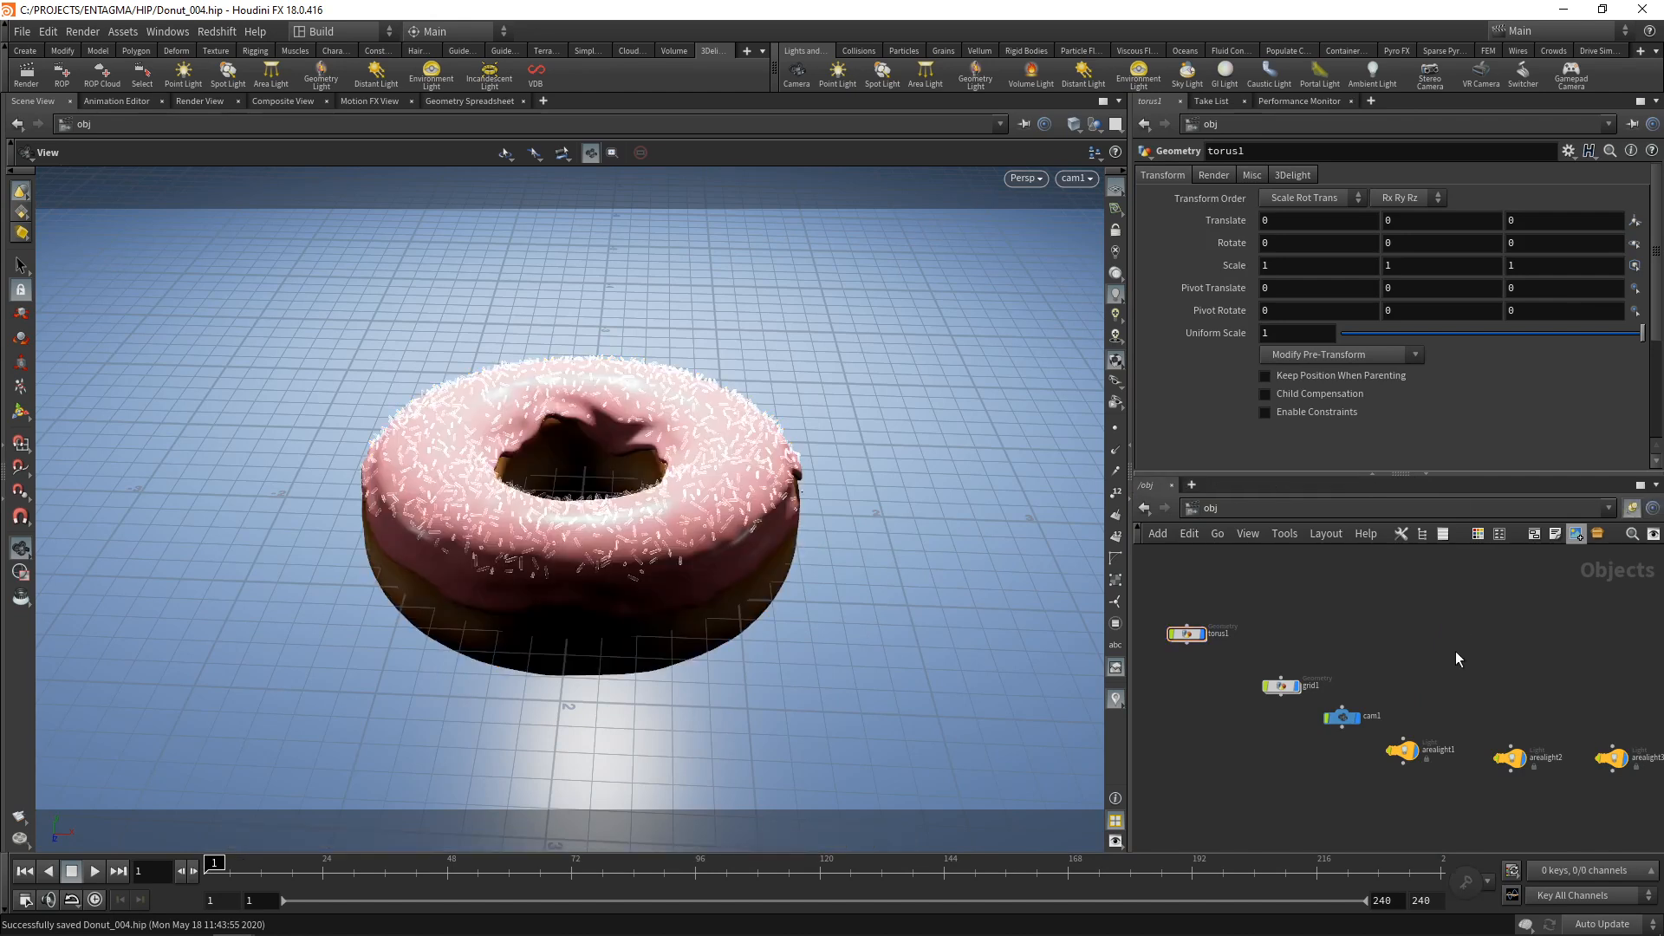
# Add two more network views and point one at the out context and the other at mat
pyautogui.hotkey('ctrl', 't')
pyautogui.hotkey('ctrl', 't')
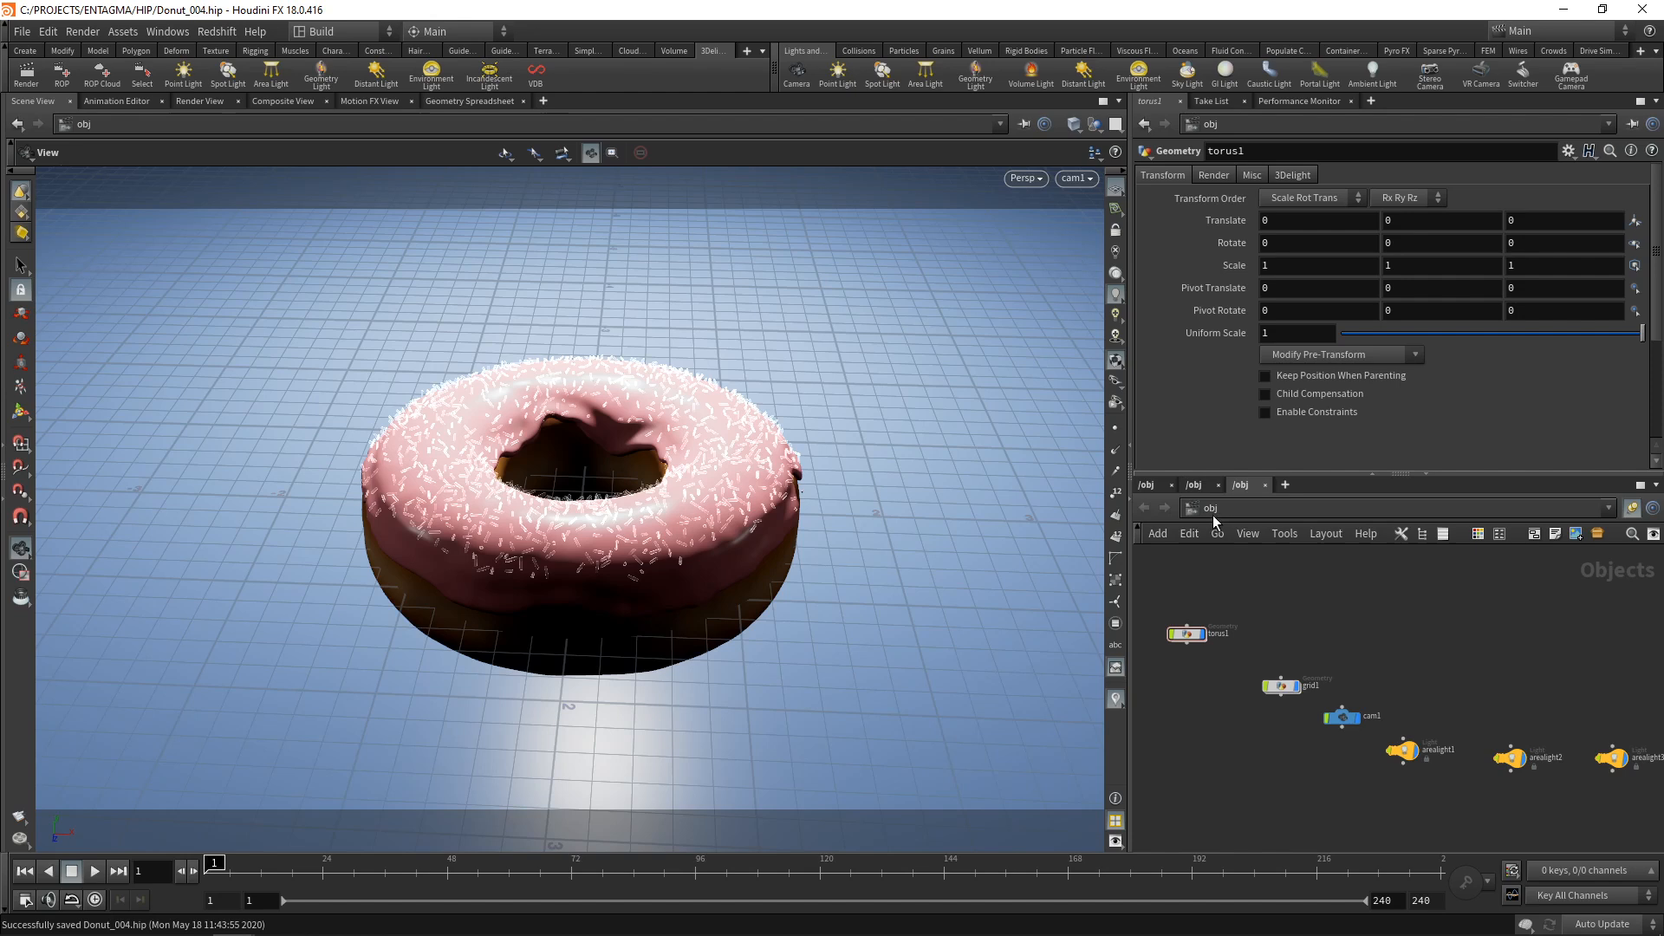
pyautogui.click(1214, 508)
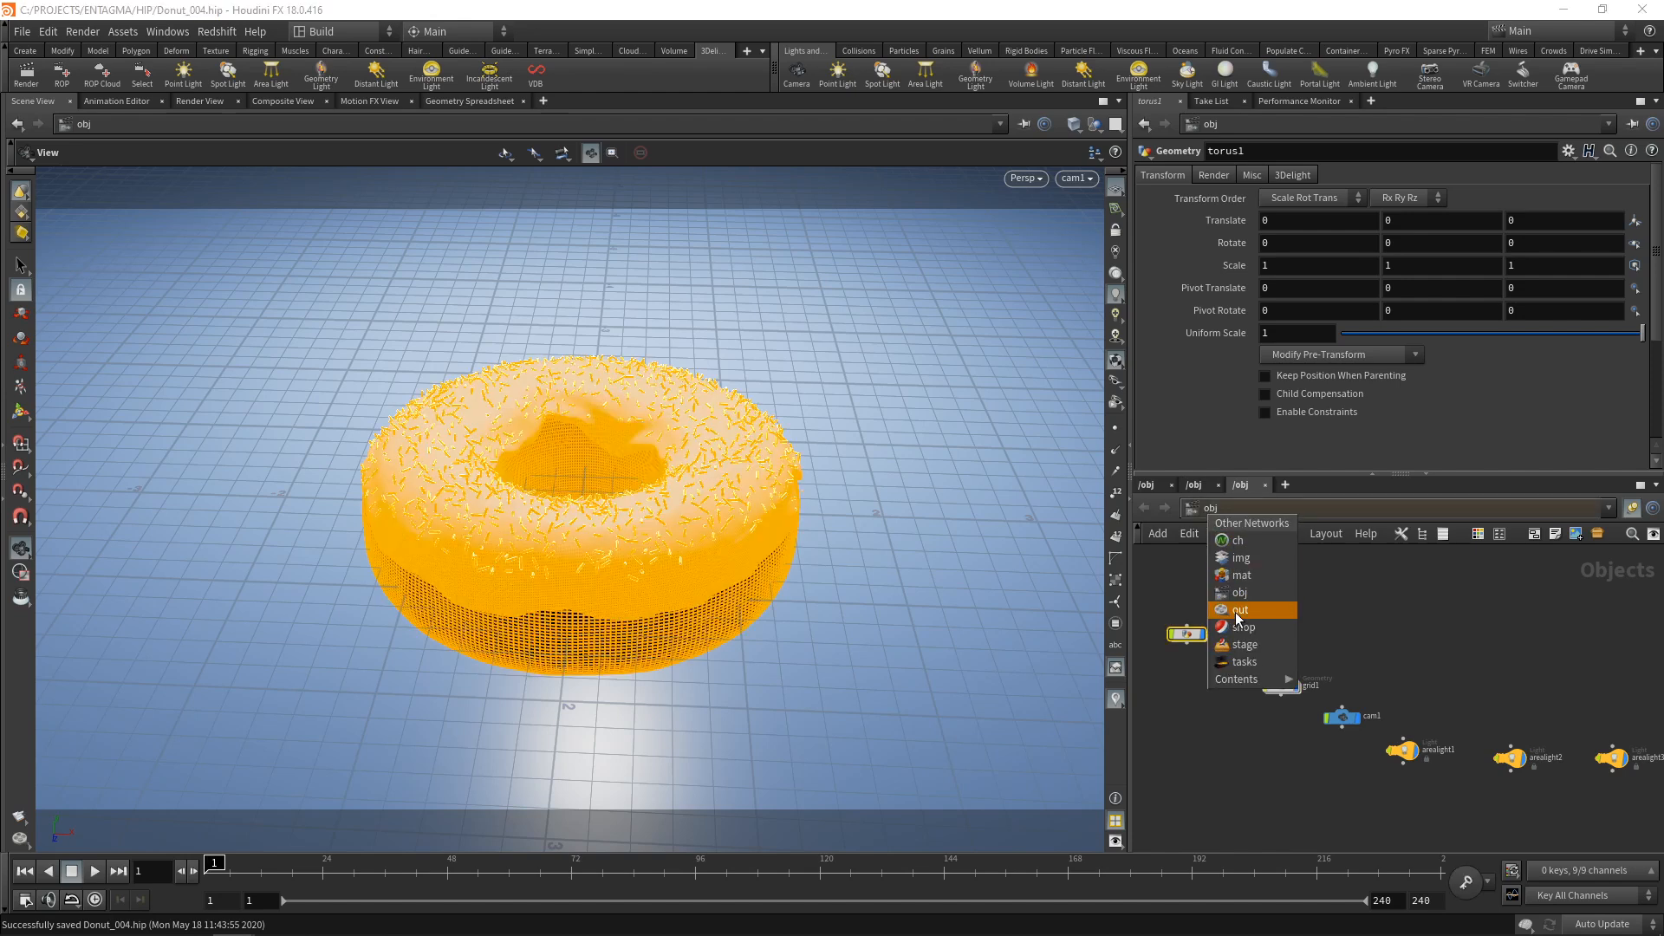
pyautogui.click(1235, 612)
pyautogui.click(1214, 508)
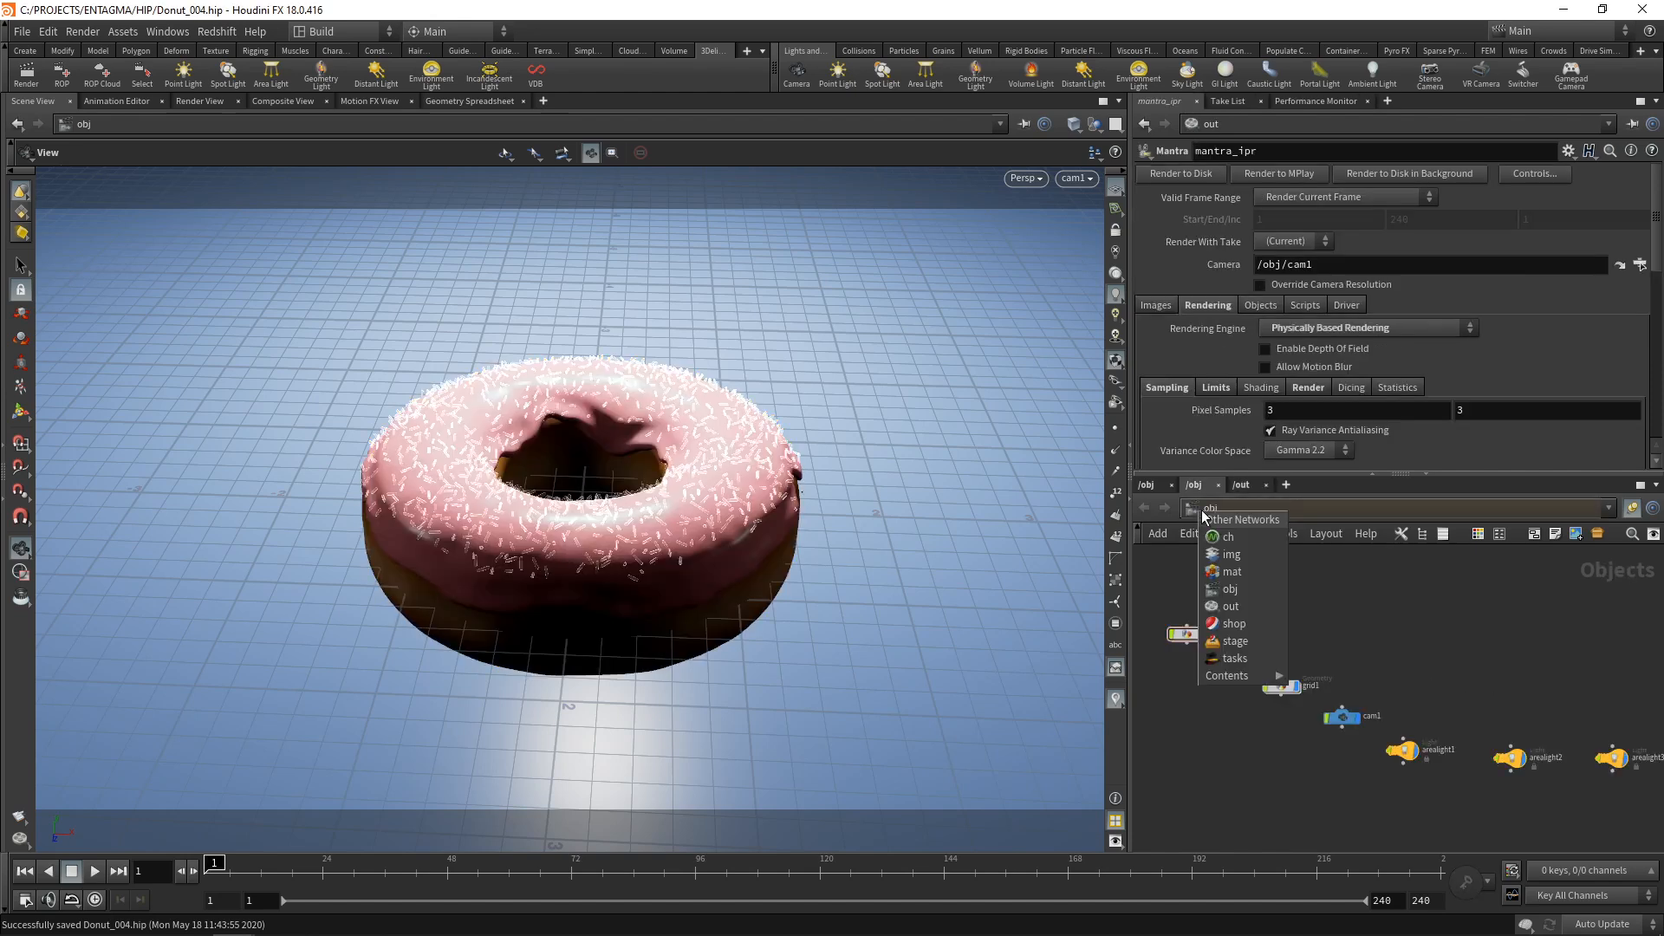
pyautogui.click(1240, 584)
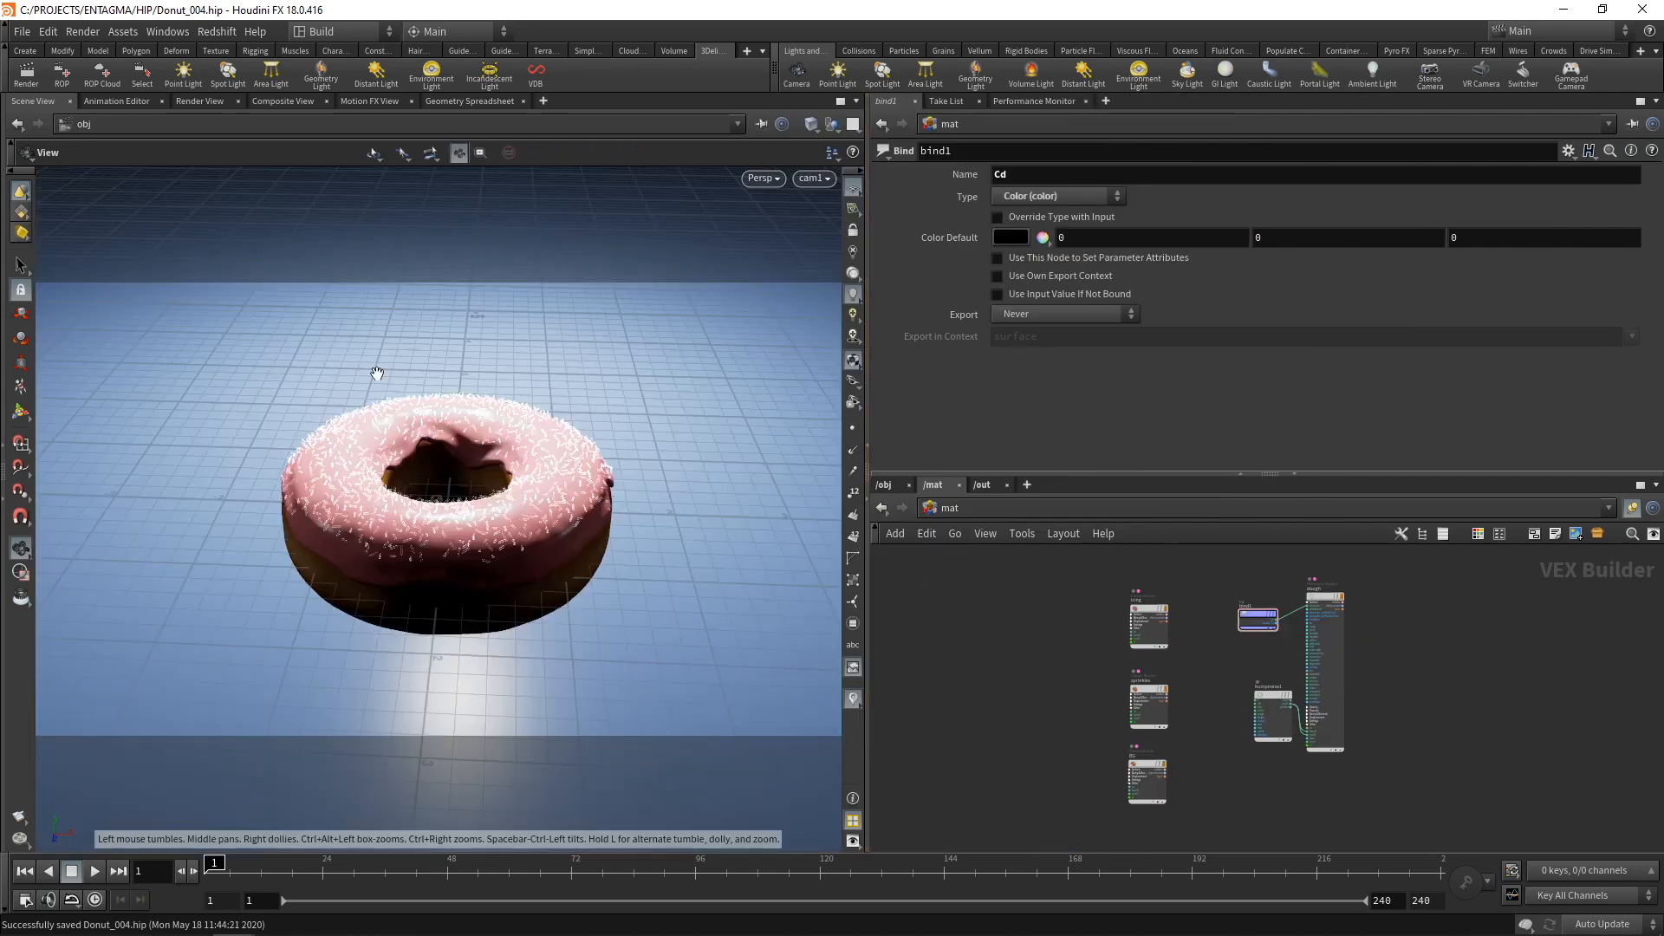
# Render the donut with 3Delight using its existing materials, and minimize the render display
pyautogui.click(33, 80)
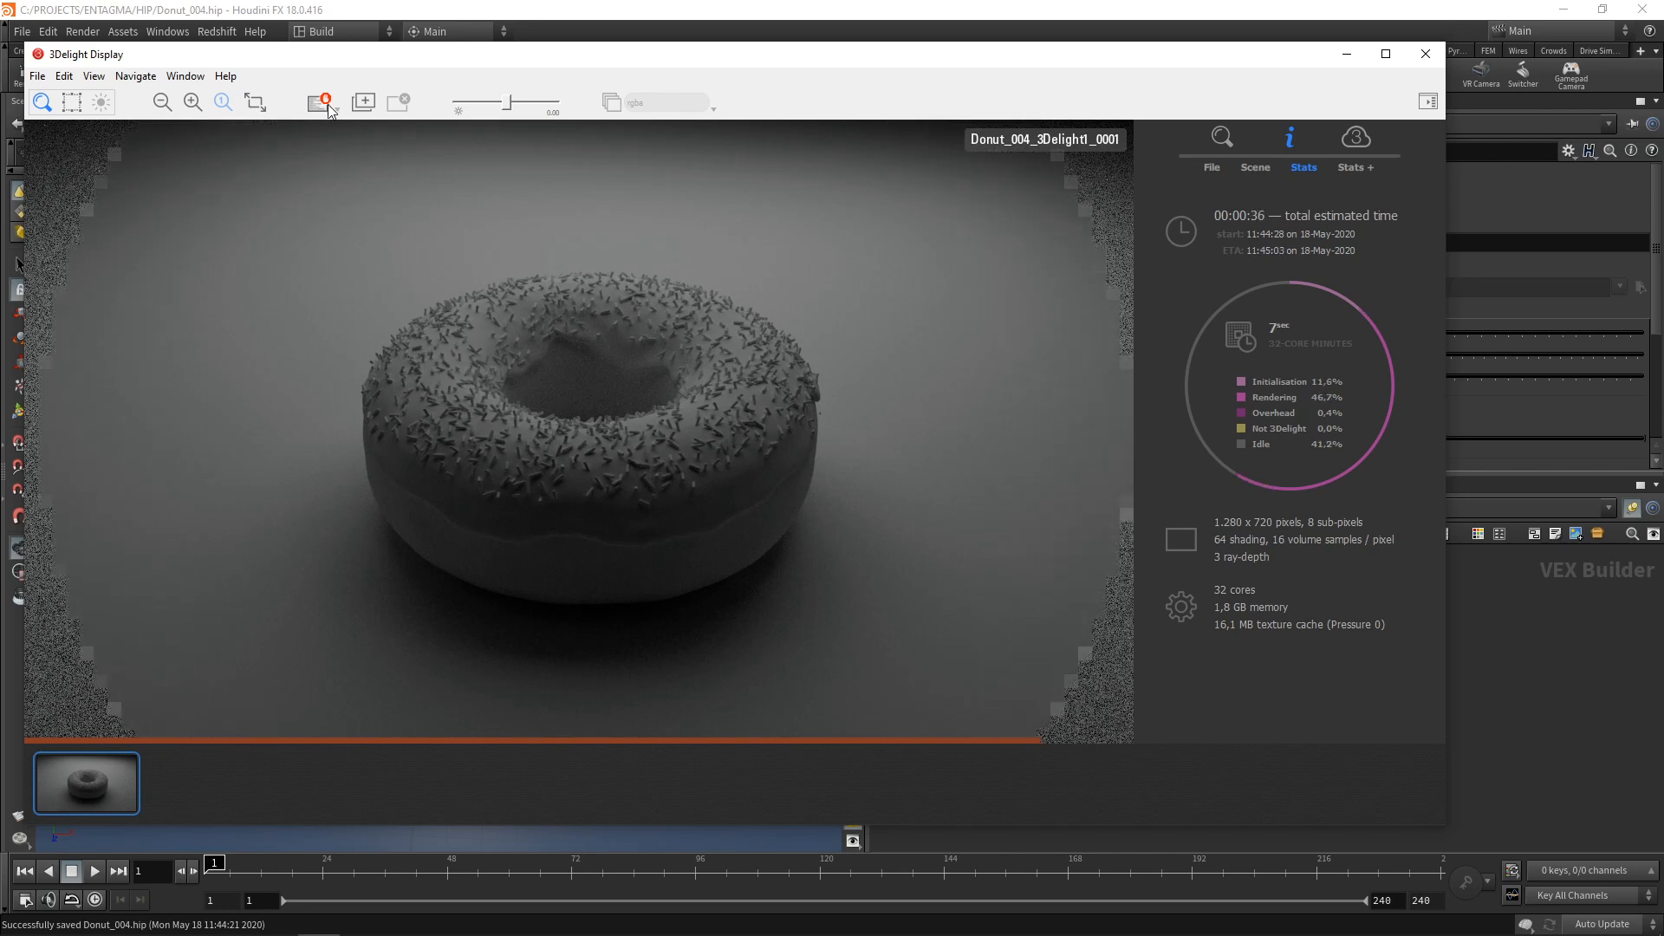
pyautogui.click(1347, 53)
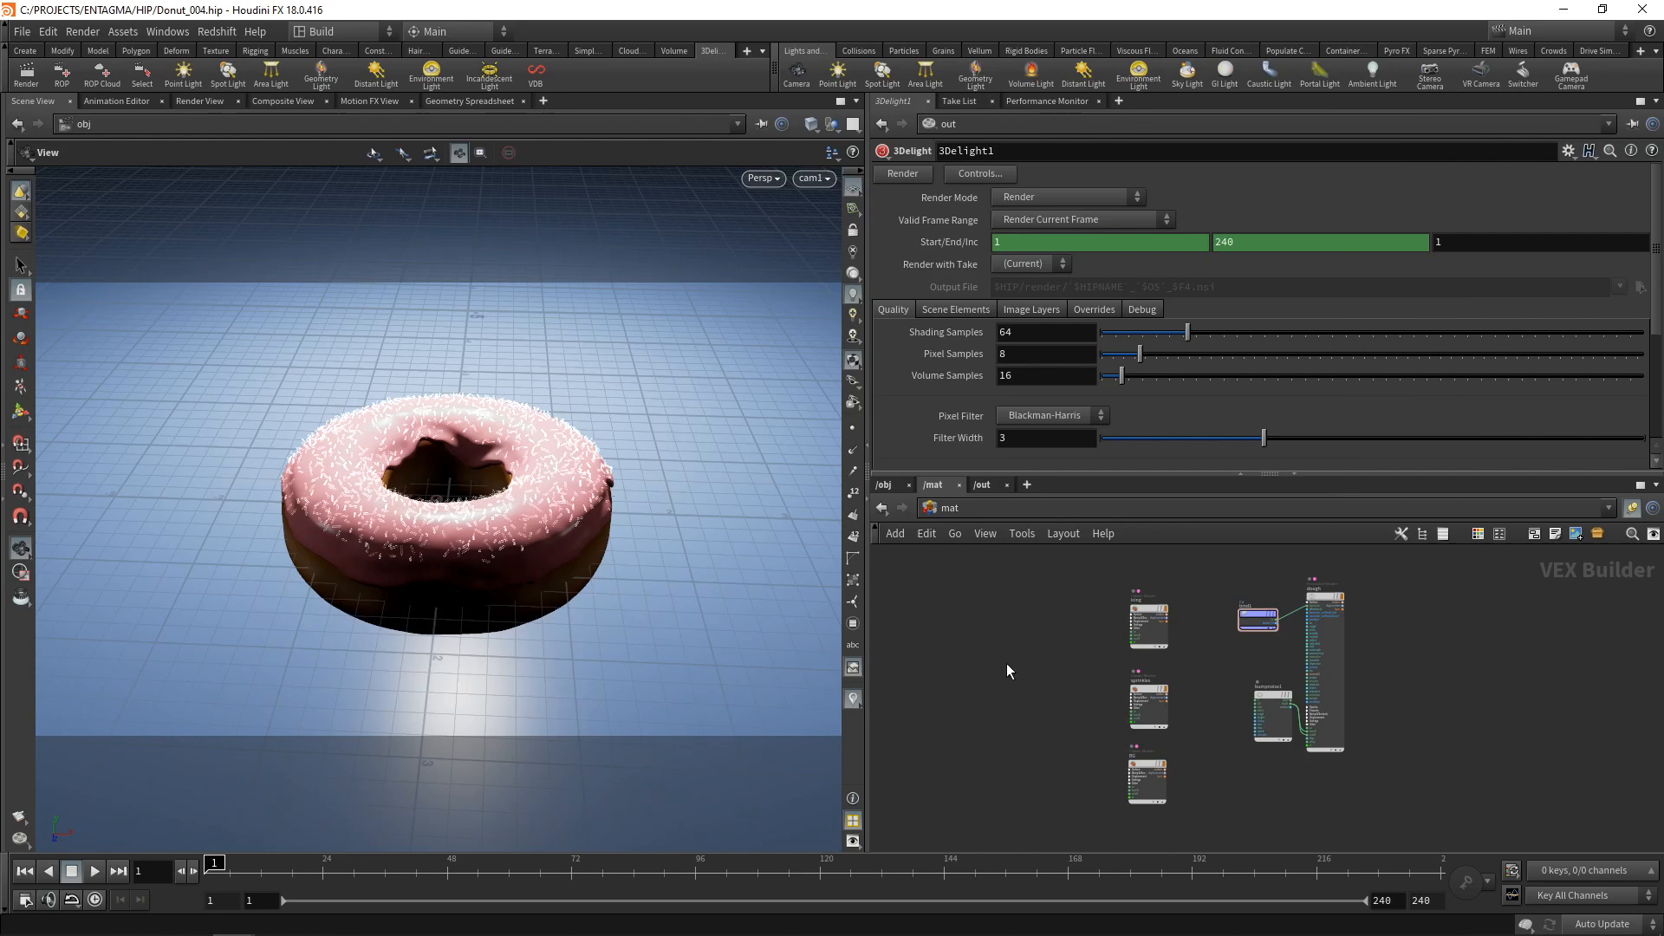
# Create a 3Delight Principled material in empty space beside the dough shader and rename it dough1
pyautogui.moveTo(1528, 691); pyautogui.dragTo(1283, 681, button='middle')
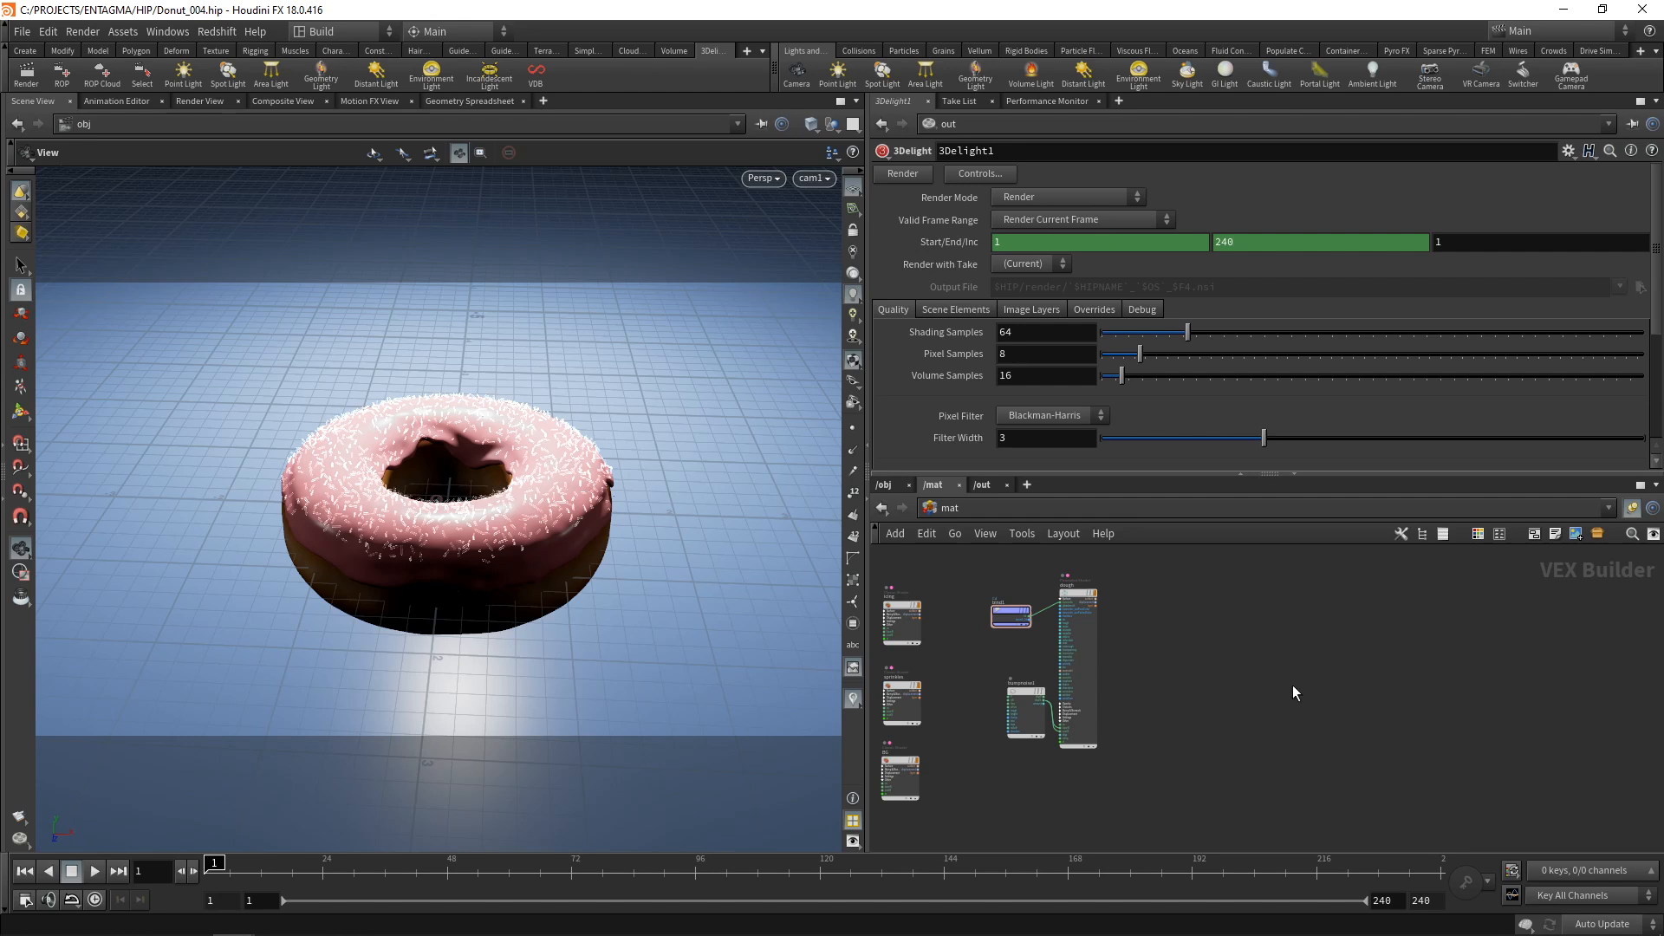
pyautogui.scroll(2, 1158, 597)
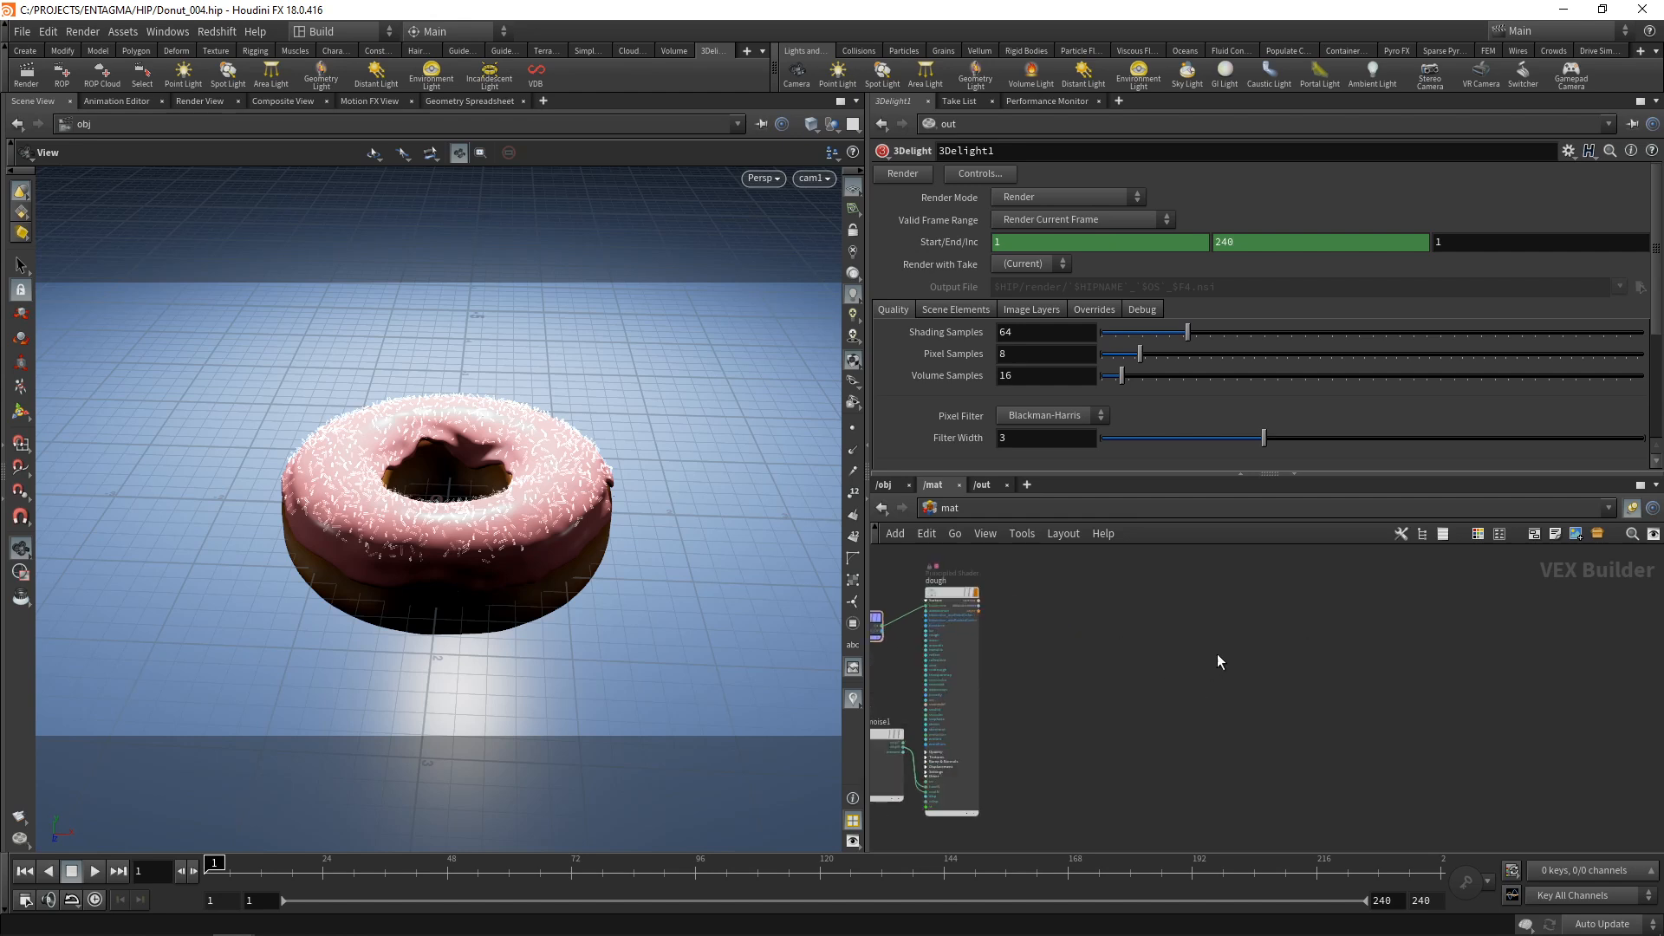
pyautogui.press('Tab')
pyautogui.moveTo(1306, 78)
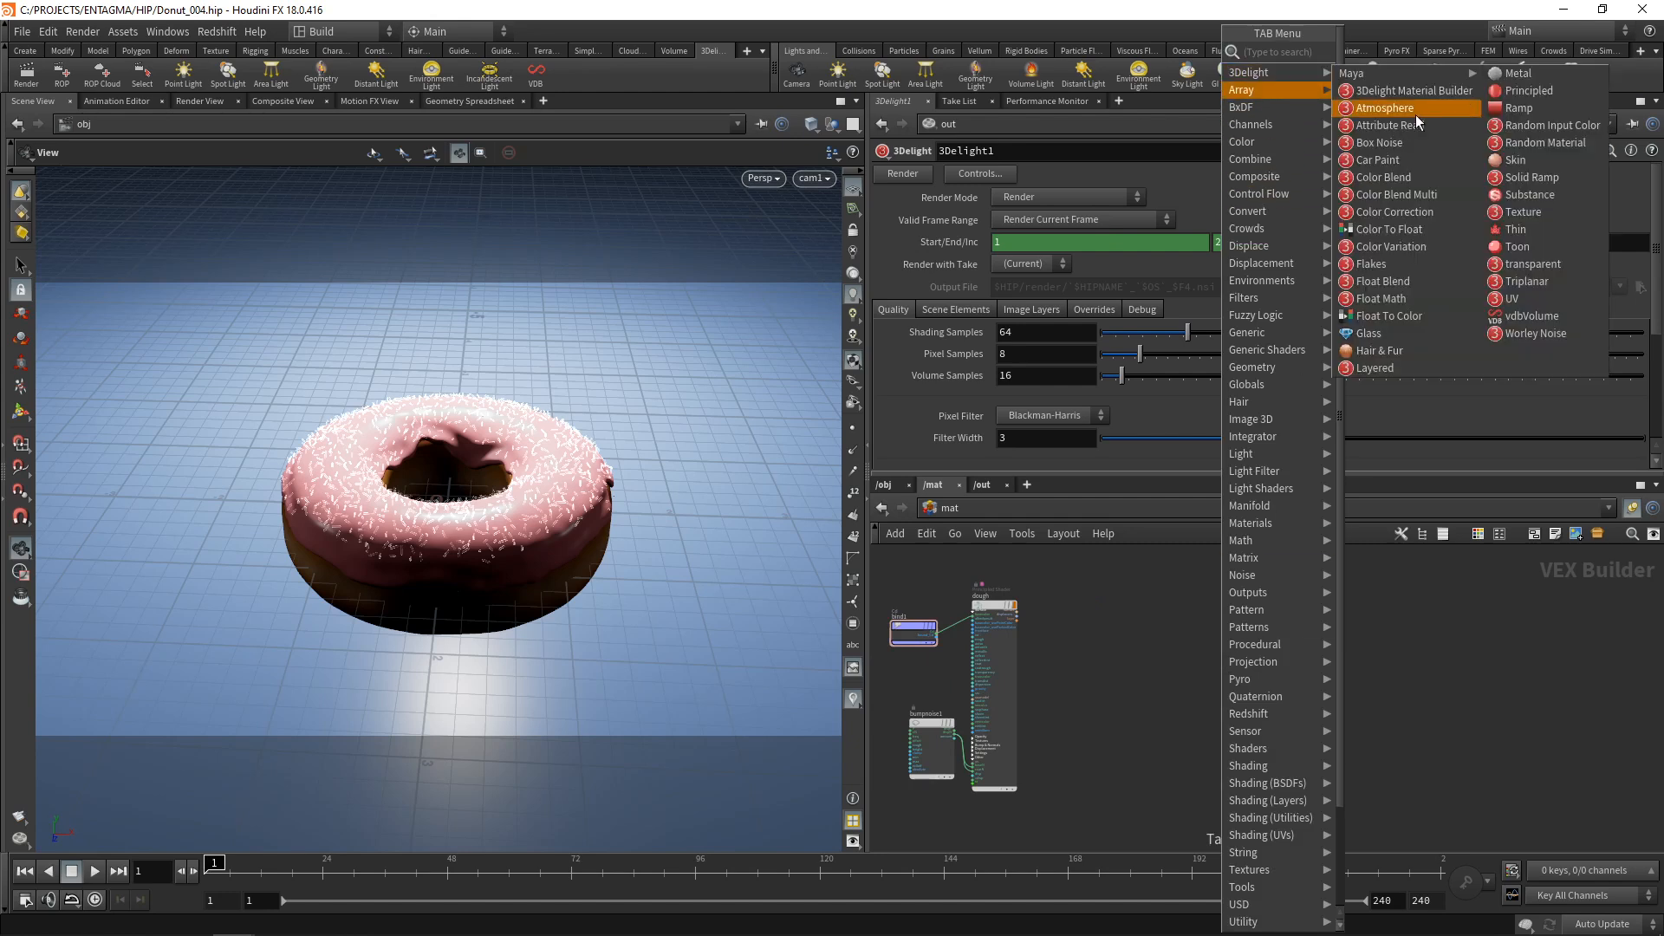
pyautogui.click(1523, 92)
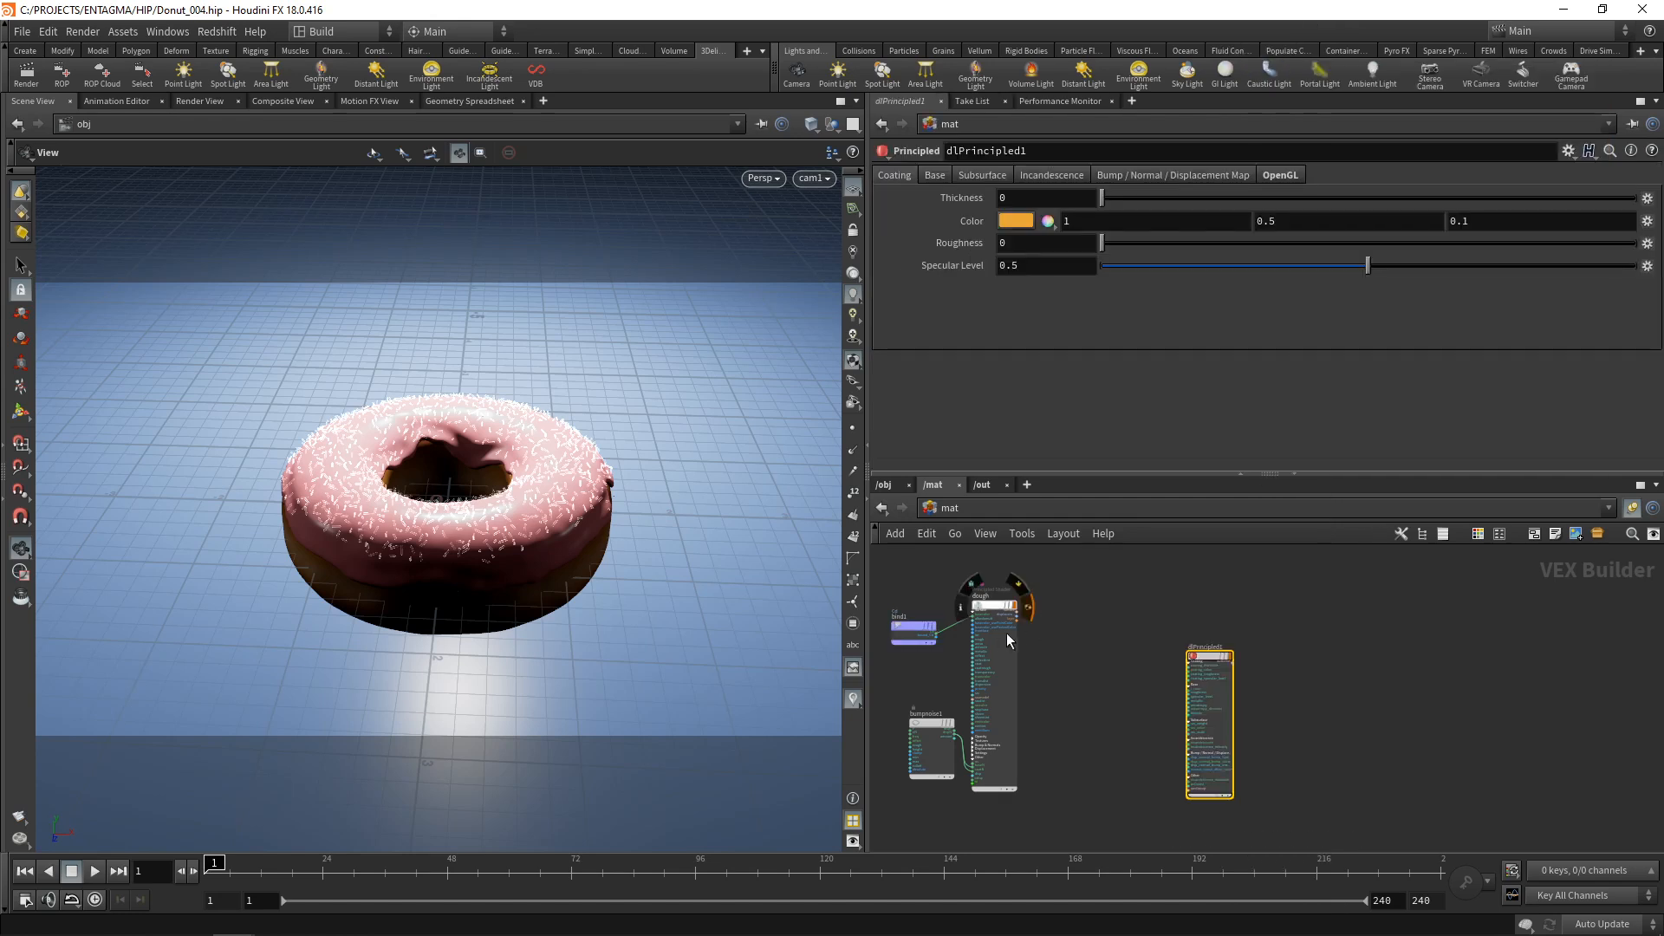
pyautogui.moveTo(1202, 661)
pyautogui.moveTo(1202, 662); pyautogui.dragTo(1206, 612)
pyautogui.click(1203, 598)
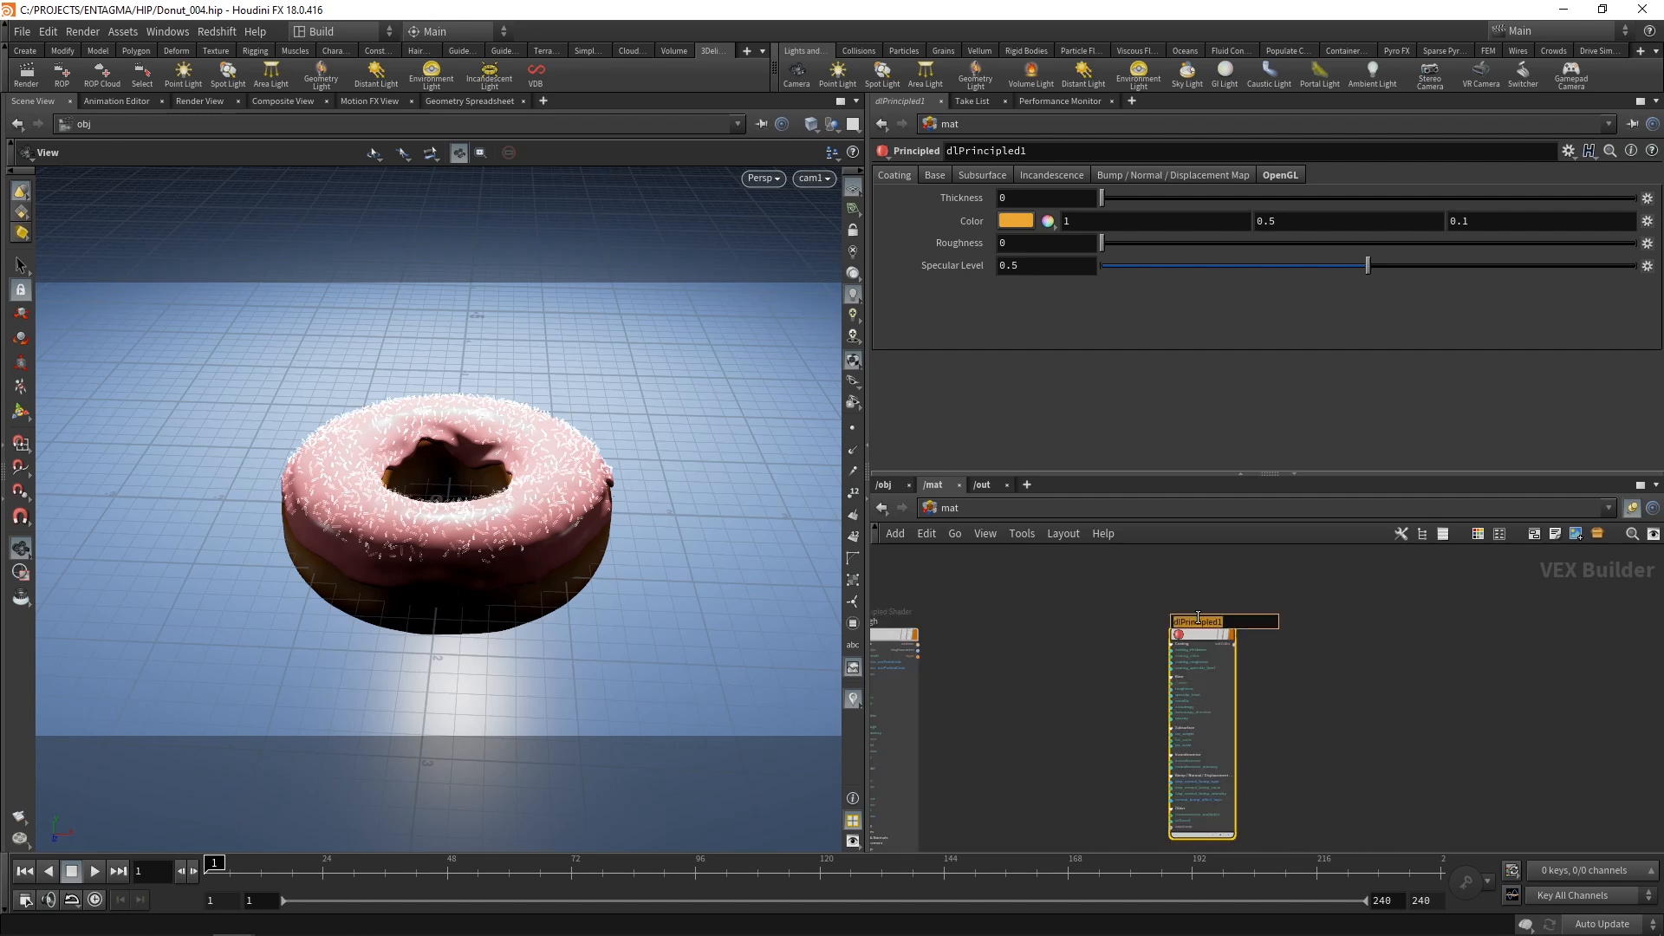
pyautogui.write('dough1')
pyautogui.press('Return')
# Duplicate the dough1 material and rename the copy icing1
pyautogui.hotkey('ctrl', 'c')
pyautogui.hotkey('ctrl', 'v')
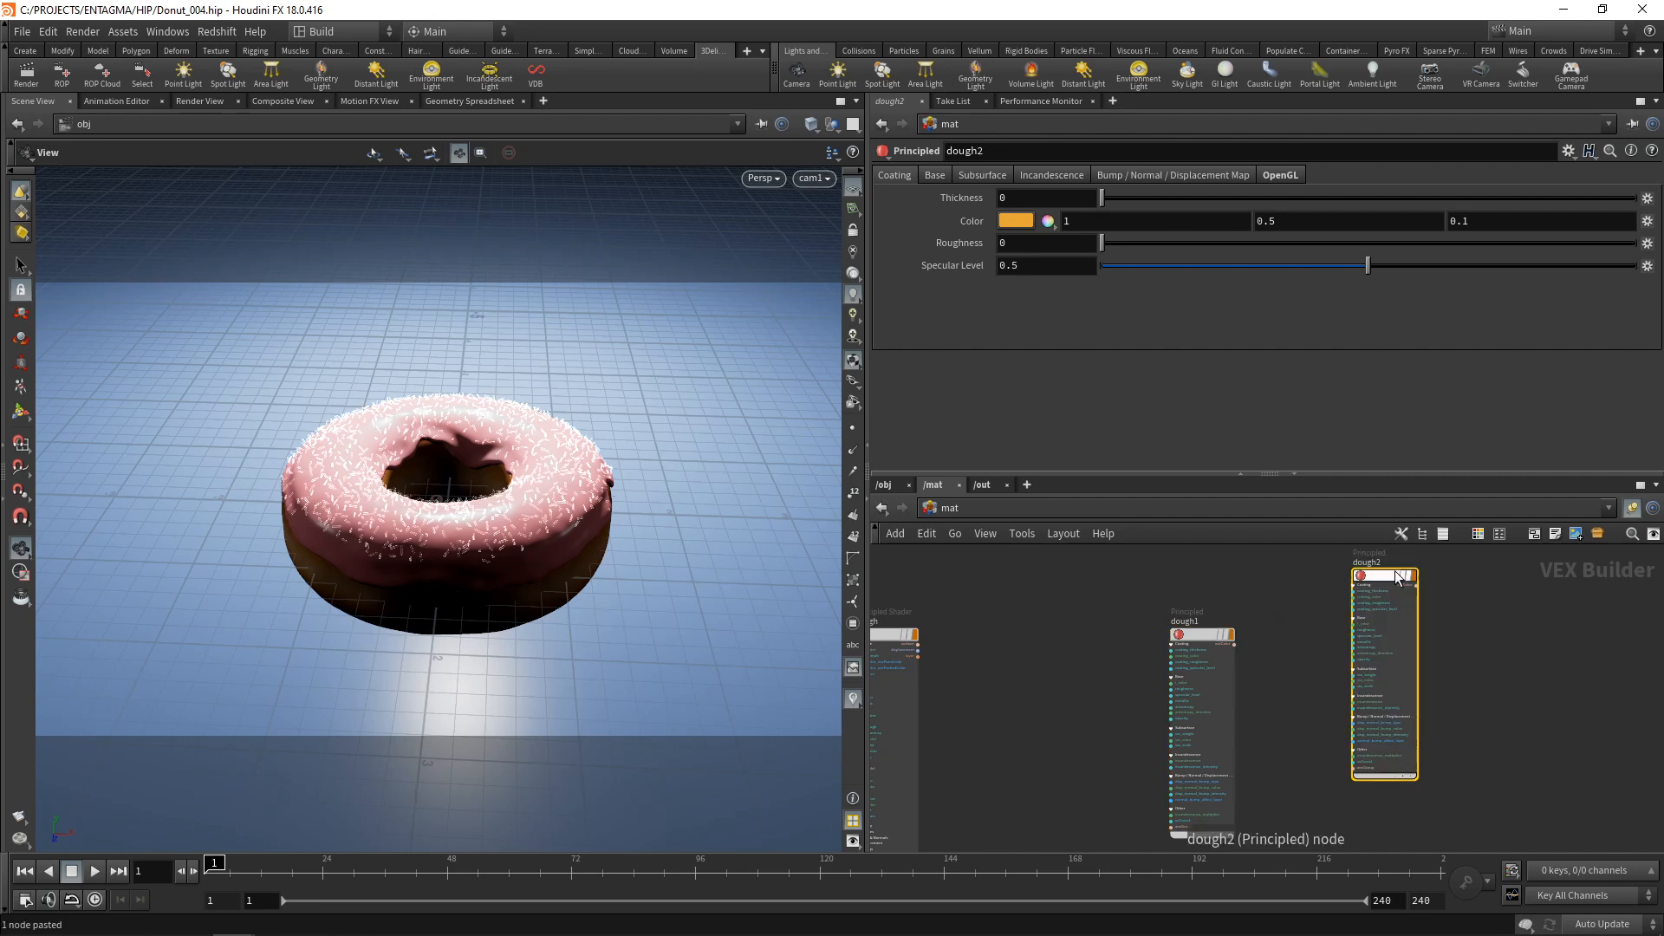
pyautogui.click(1339, 616)
pyautogui.write('icing1')
pyautogui.press('Return')
# Duplicate the icing1 material and rename the copy sprinkles1
pyautogui.hotkey('ctrl', 'c')
pyautogui.hotkey('ctrl', 'v')
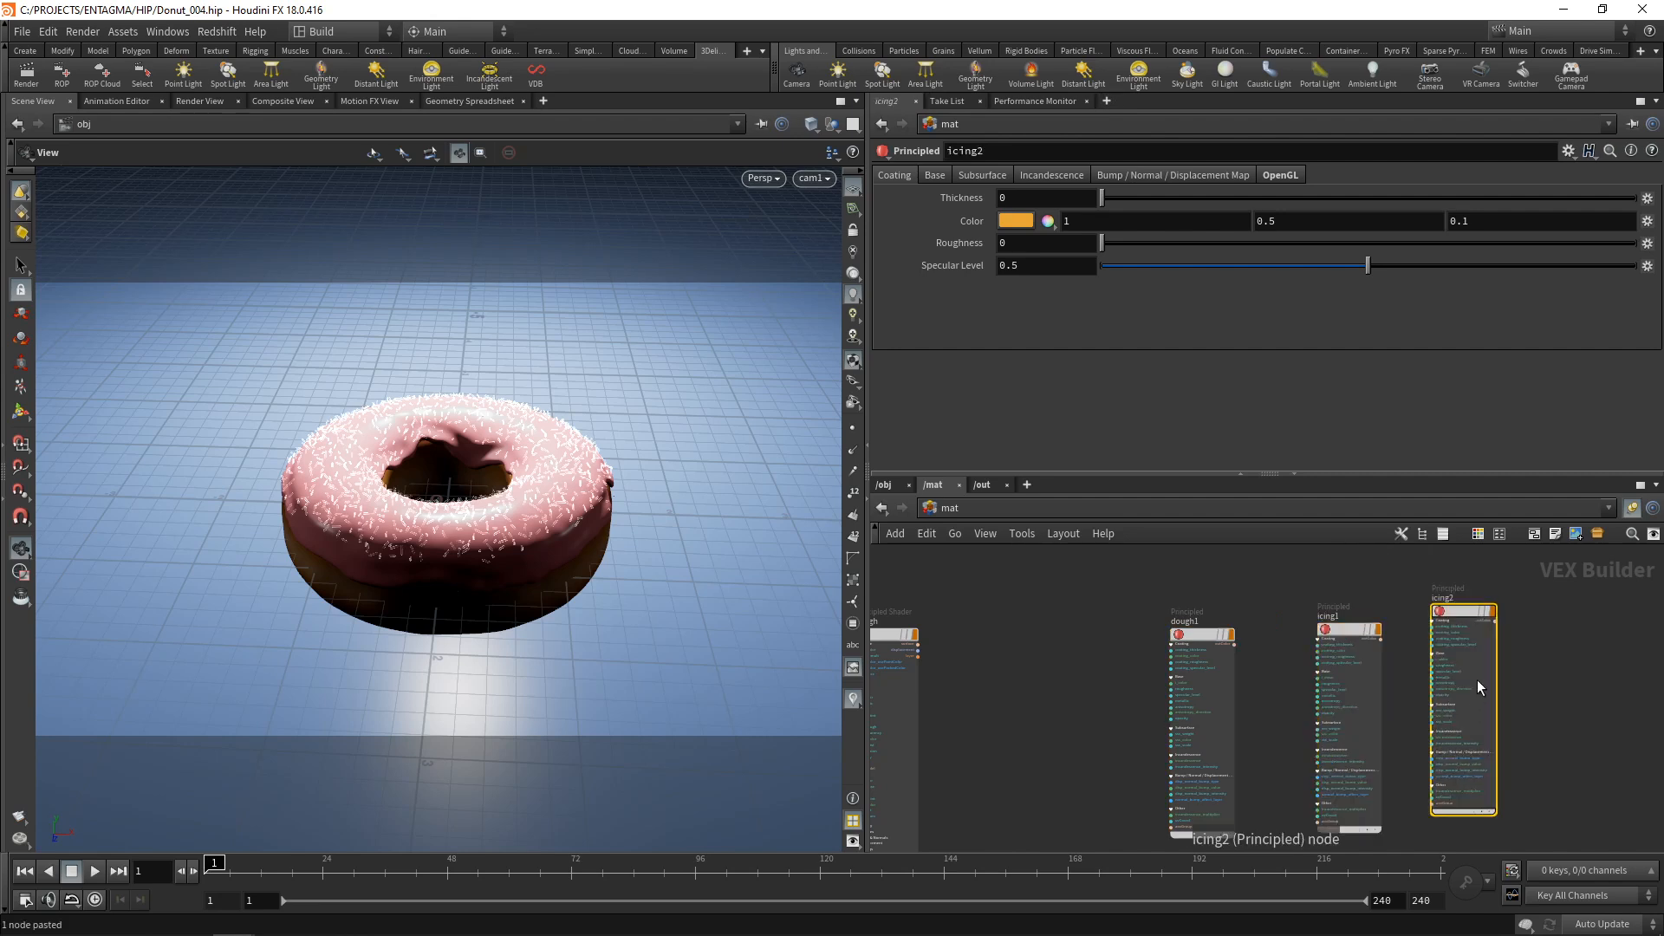
pyautogui.click(1447, 598)
pyautogui.write('sprinkles1')
pyautogui.press('Return')
pyautogui.moveTo(1468, 610); pyautogui.dragTo(1356, 586, button='middle')
# Duplicate the sprinkles1 material and rename the copy BG1
pyautogui.hotkey('ctrl', 'c')
pyautogui.hotkey('ctrl', 'v')
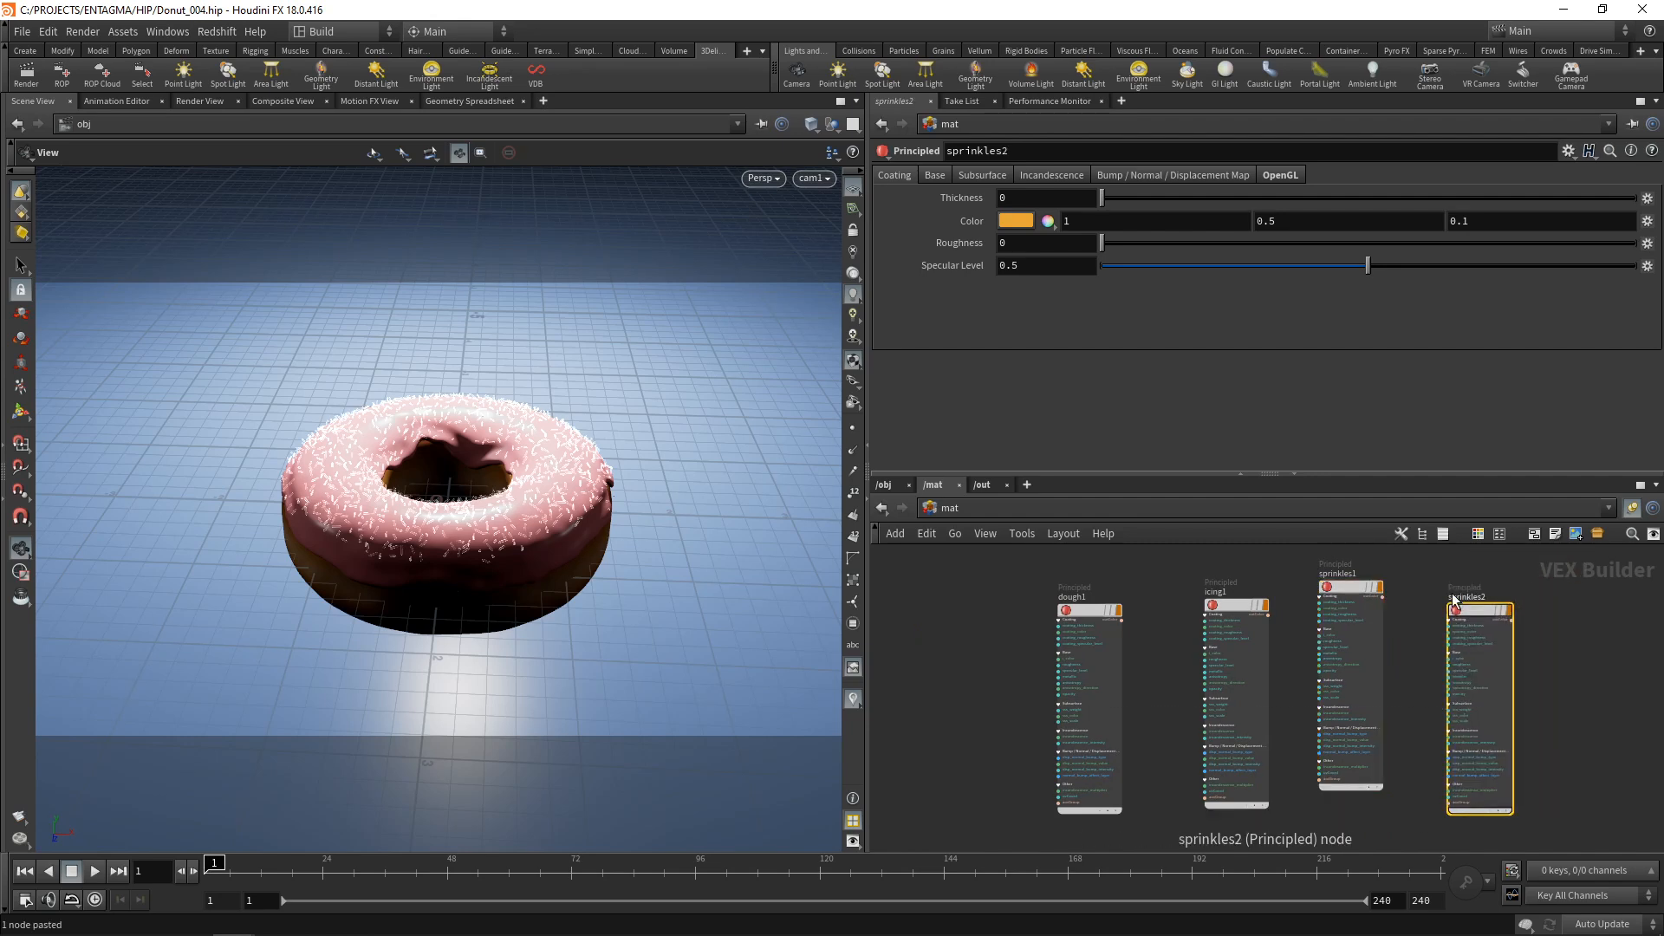
pyautogui.click(1457, 598)
pyautogui.write('BG1')
pyautogui.press('Return')
pyautogui.scroll(-3, 1189, 763)
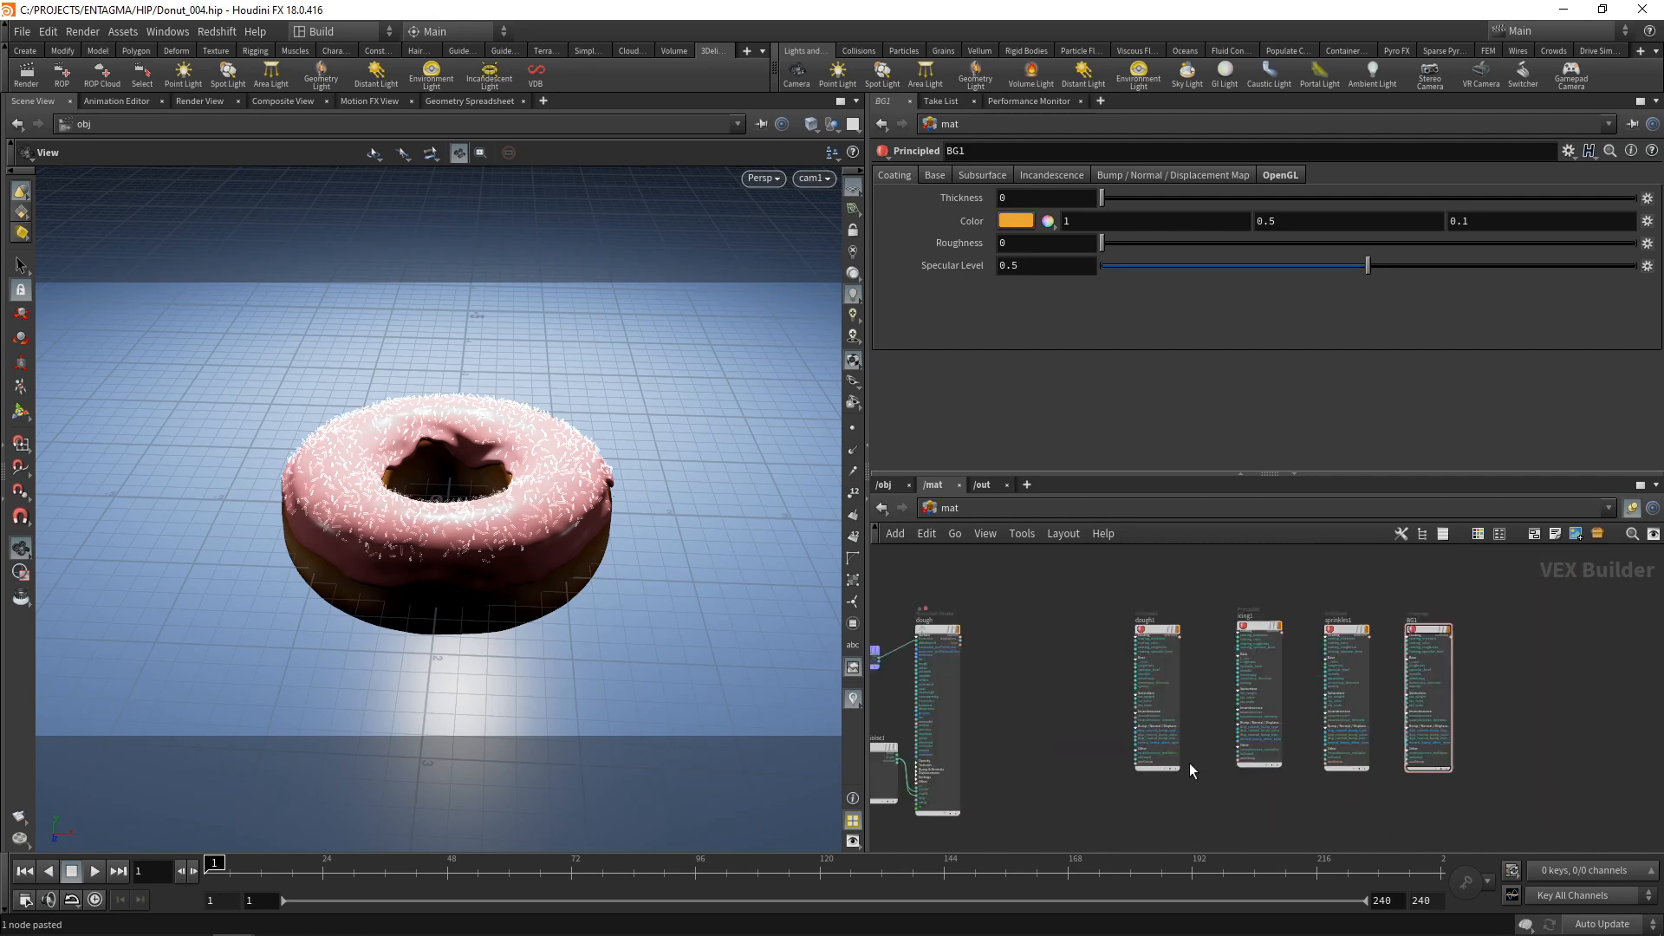
# Inside the torus1 object, assign the sprinkles1 material to the material_sprinkles node
pyautogui.click(886, 485)
pyautogui.click(1054, 636)
pyautogui.doubleClick(1055, 637)
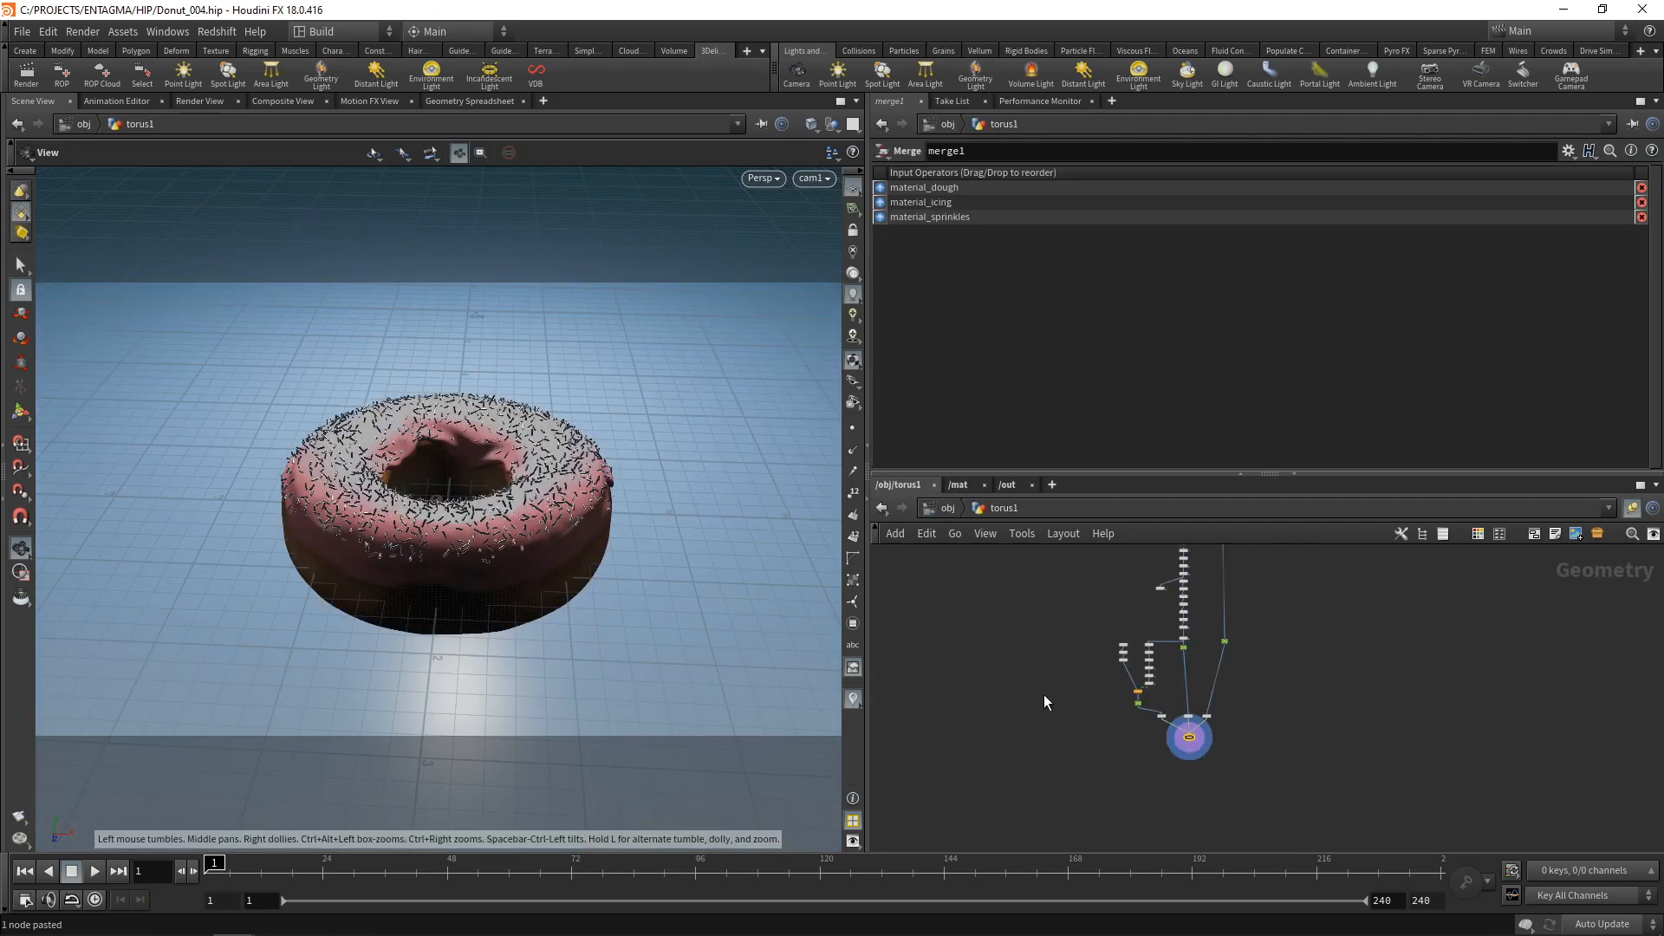
pyautogui.scroll(5, 1127, 720)
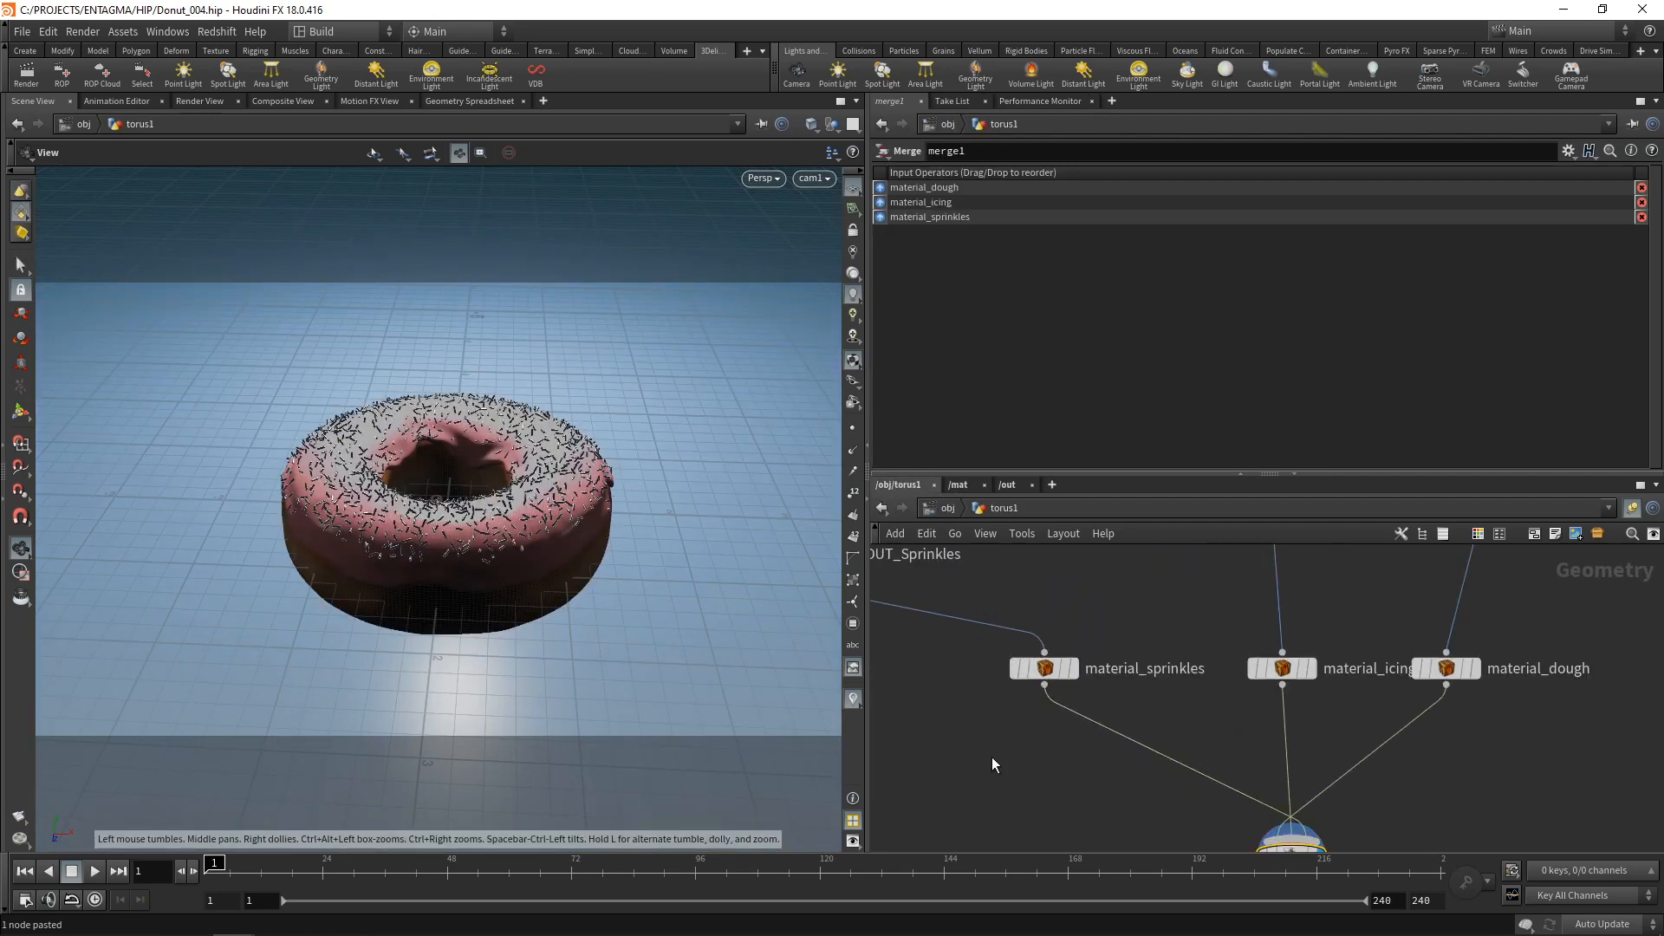
pyautogui.click(1045, 669)
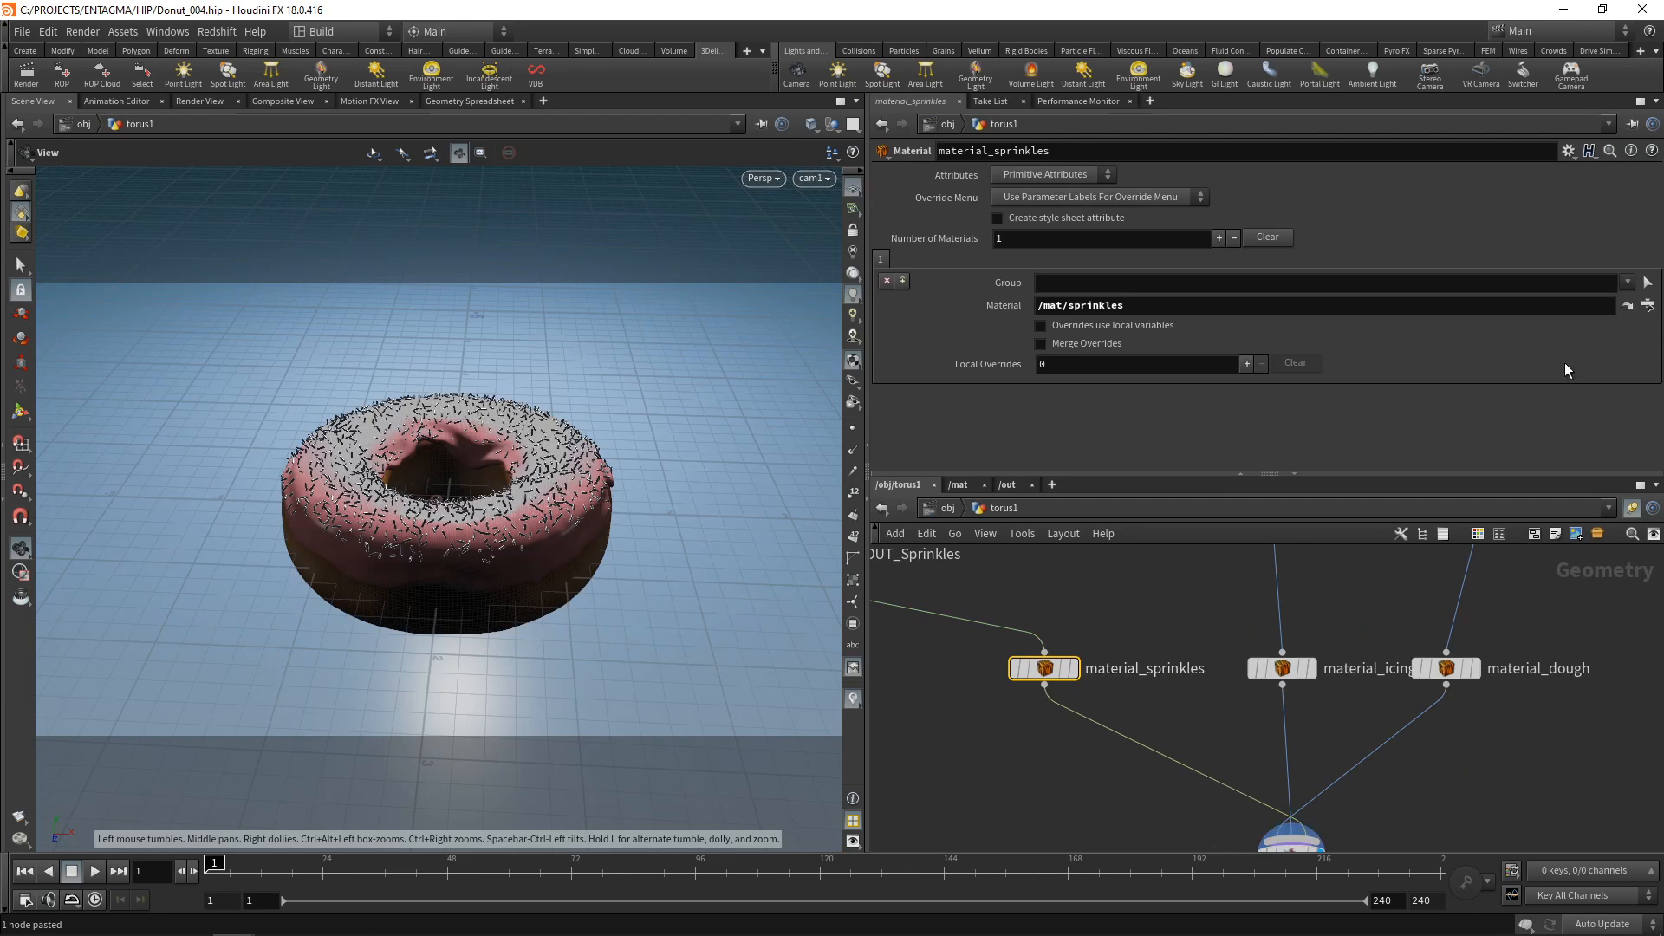
pyautogui.click(1648, 305)
pyautogui.doubleClick(1531, 326)
# Assign the icing1 material to the material_icing node and dough1 to the material_dough node
pyautogui.click(1283, 668)
pyautogui.click(1447, 668)
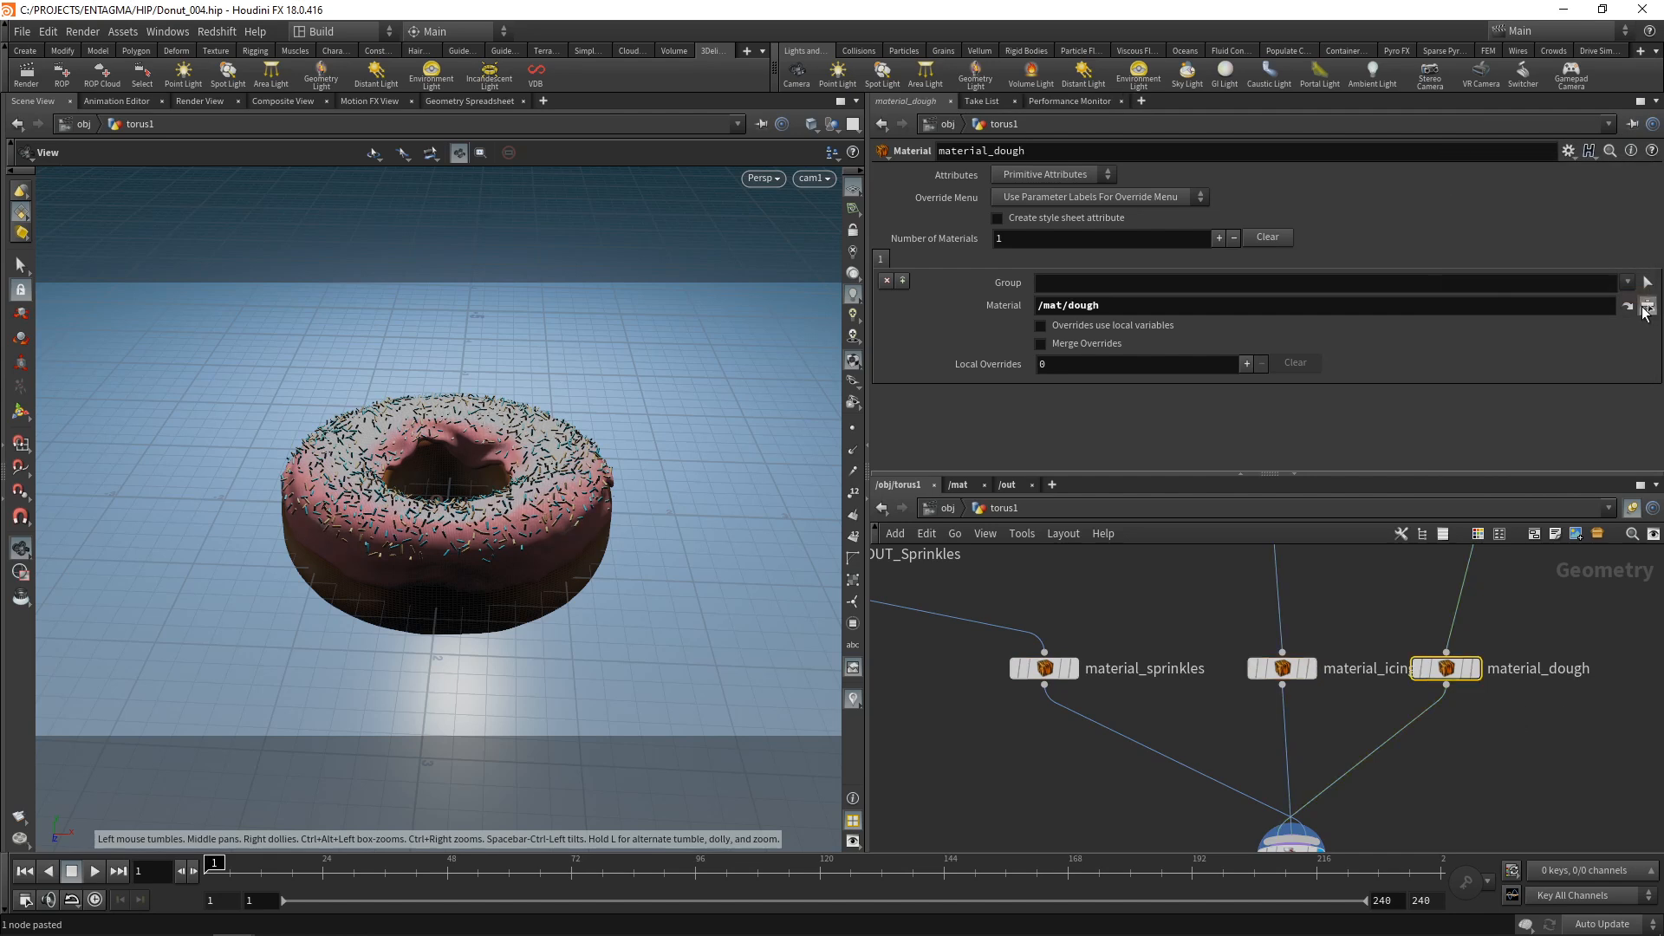
pyautogui.click(1648, 305)
pyautogui.doubleClick(1525, 264)
# Return to the object level and set the grid1 object's render material to /mat/BG1
pyautogui.press('u')
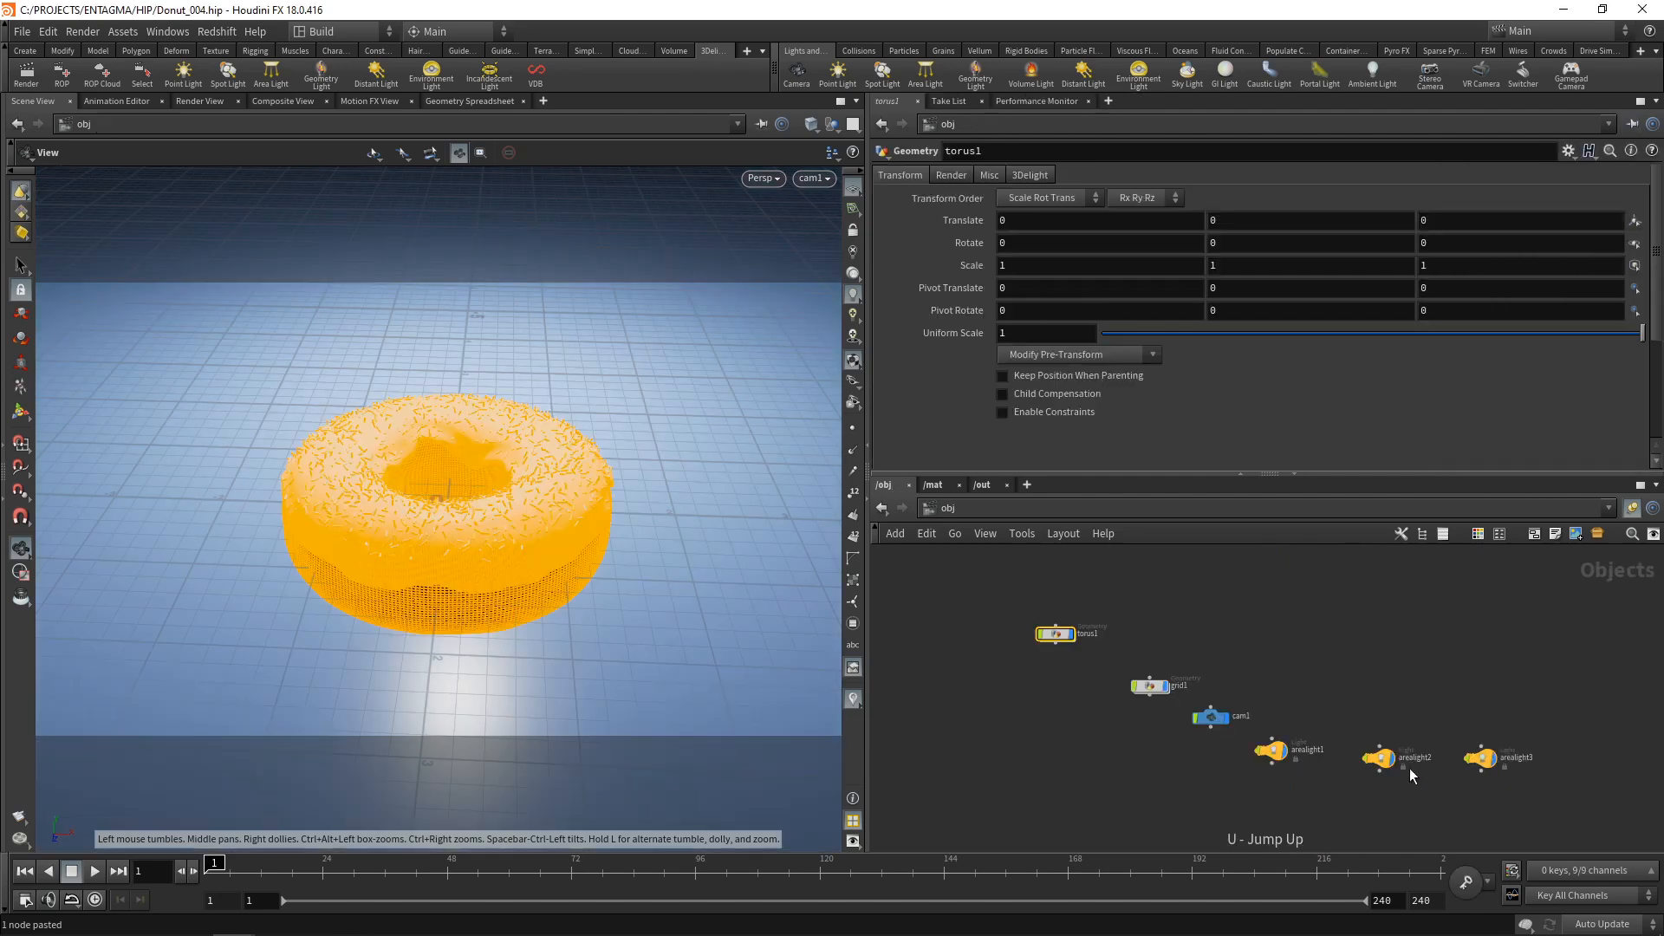
pyautogui.click(1148, 685)
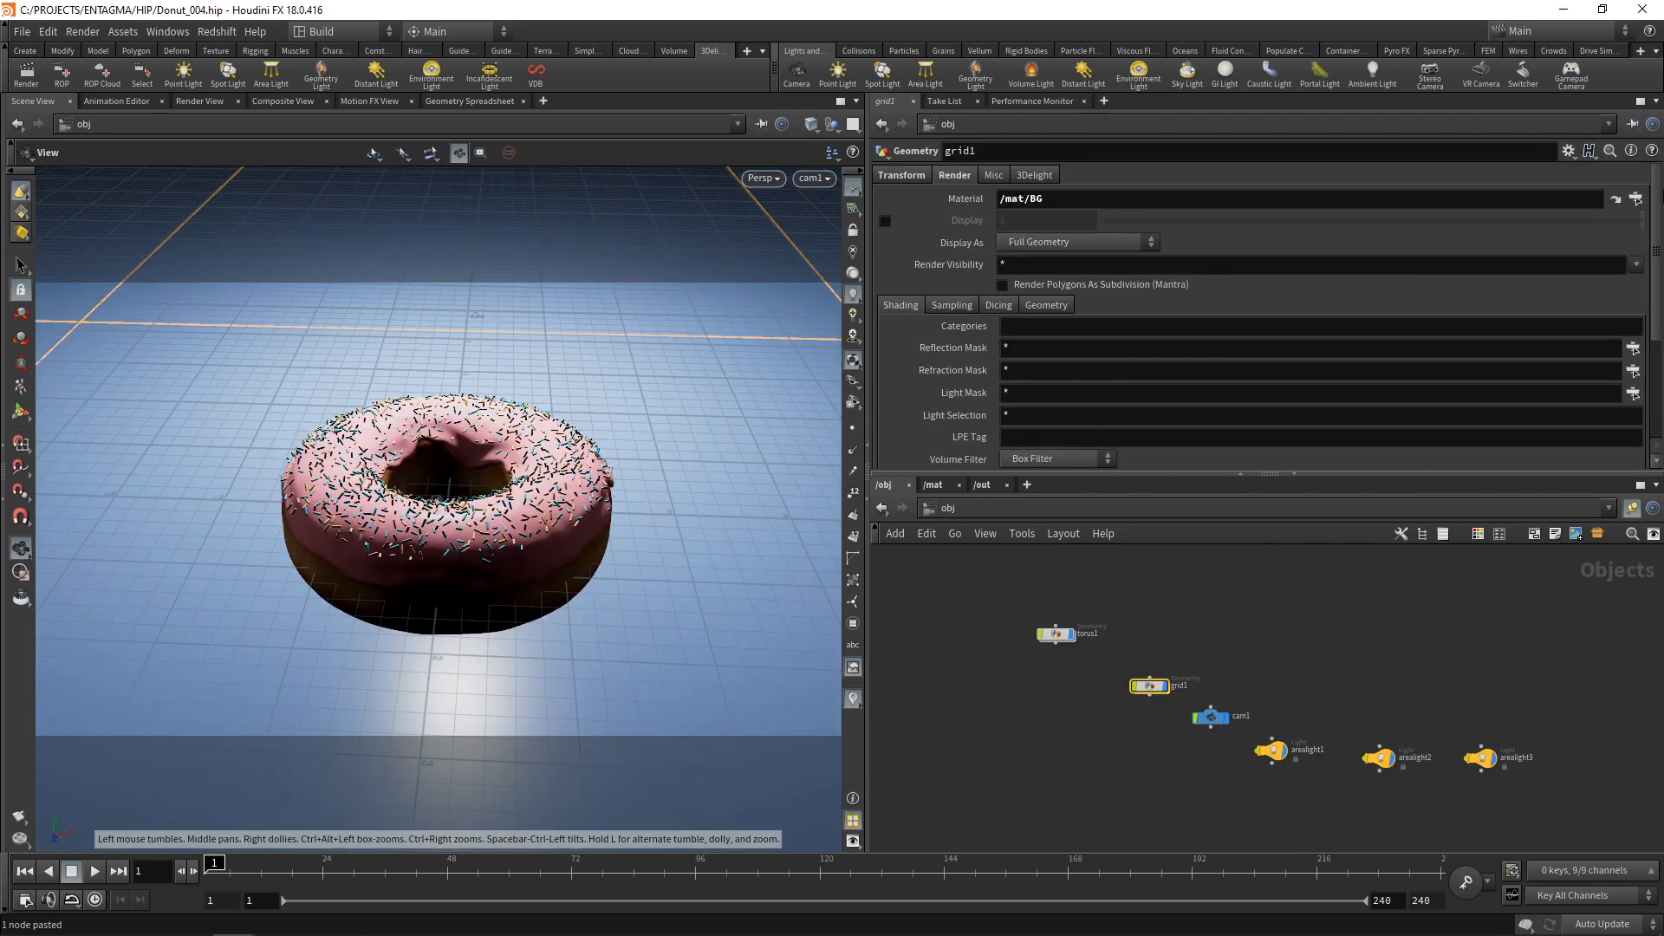
pyautogui.click(1640, 202)
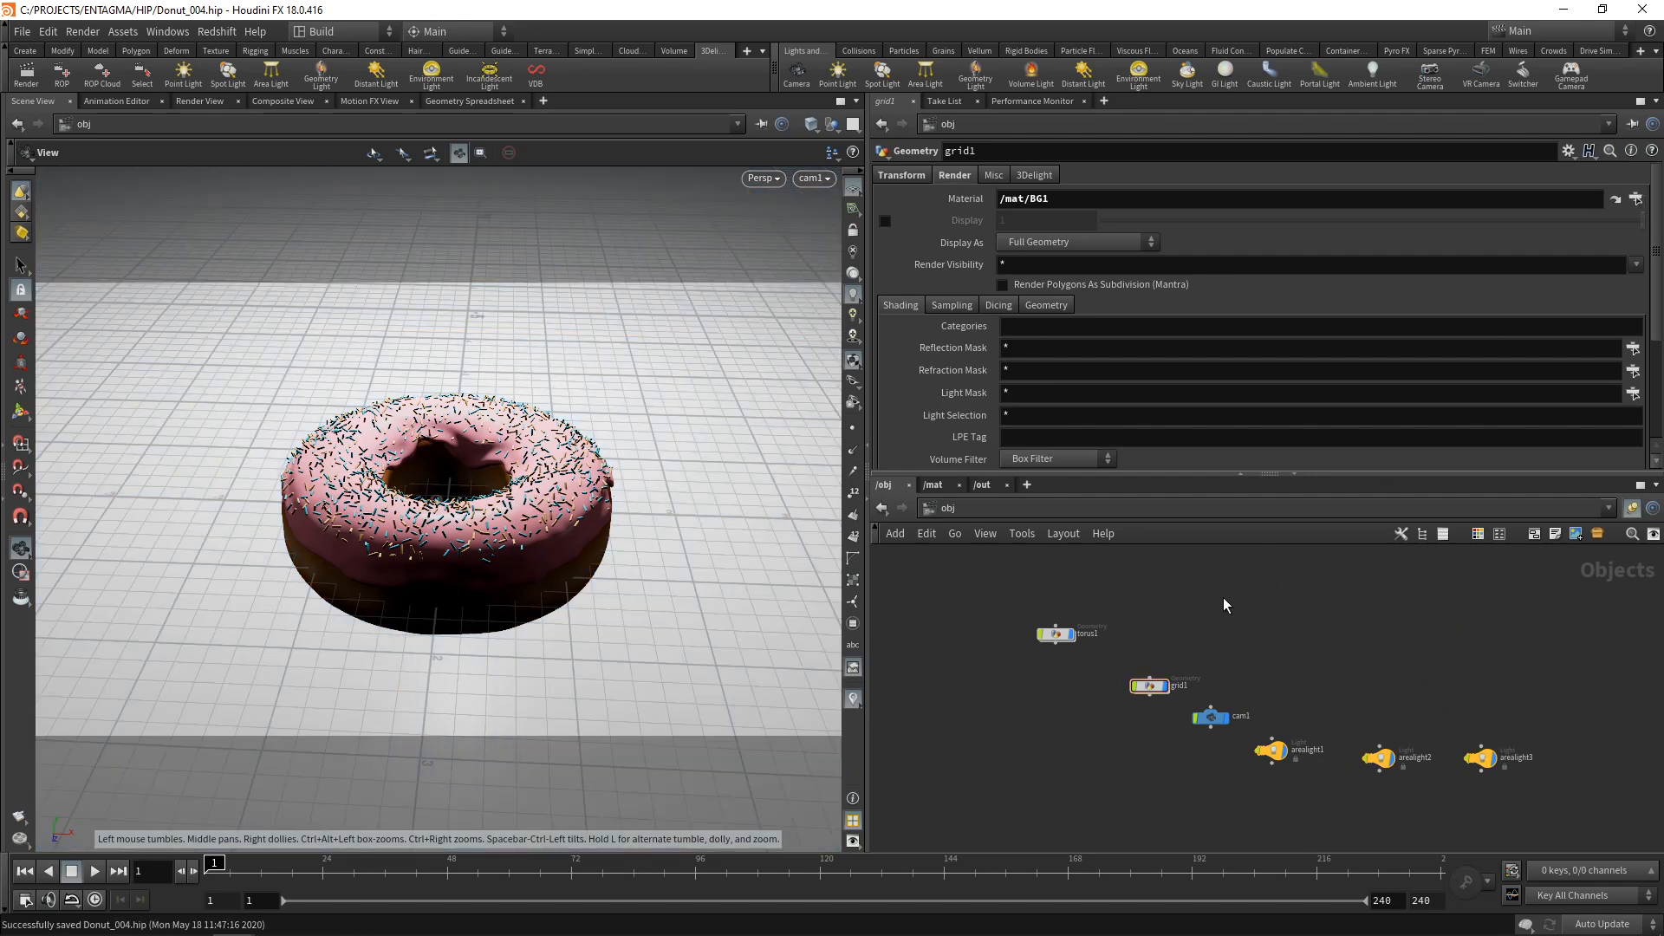
# Show the mat network, start a new 3Delight render, and shrink the render window to uncover the material nodes
pyautogui.click(935, 486)
pyautogui.click(28, 73)
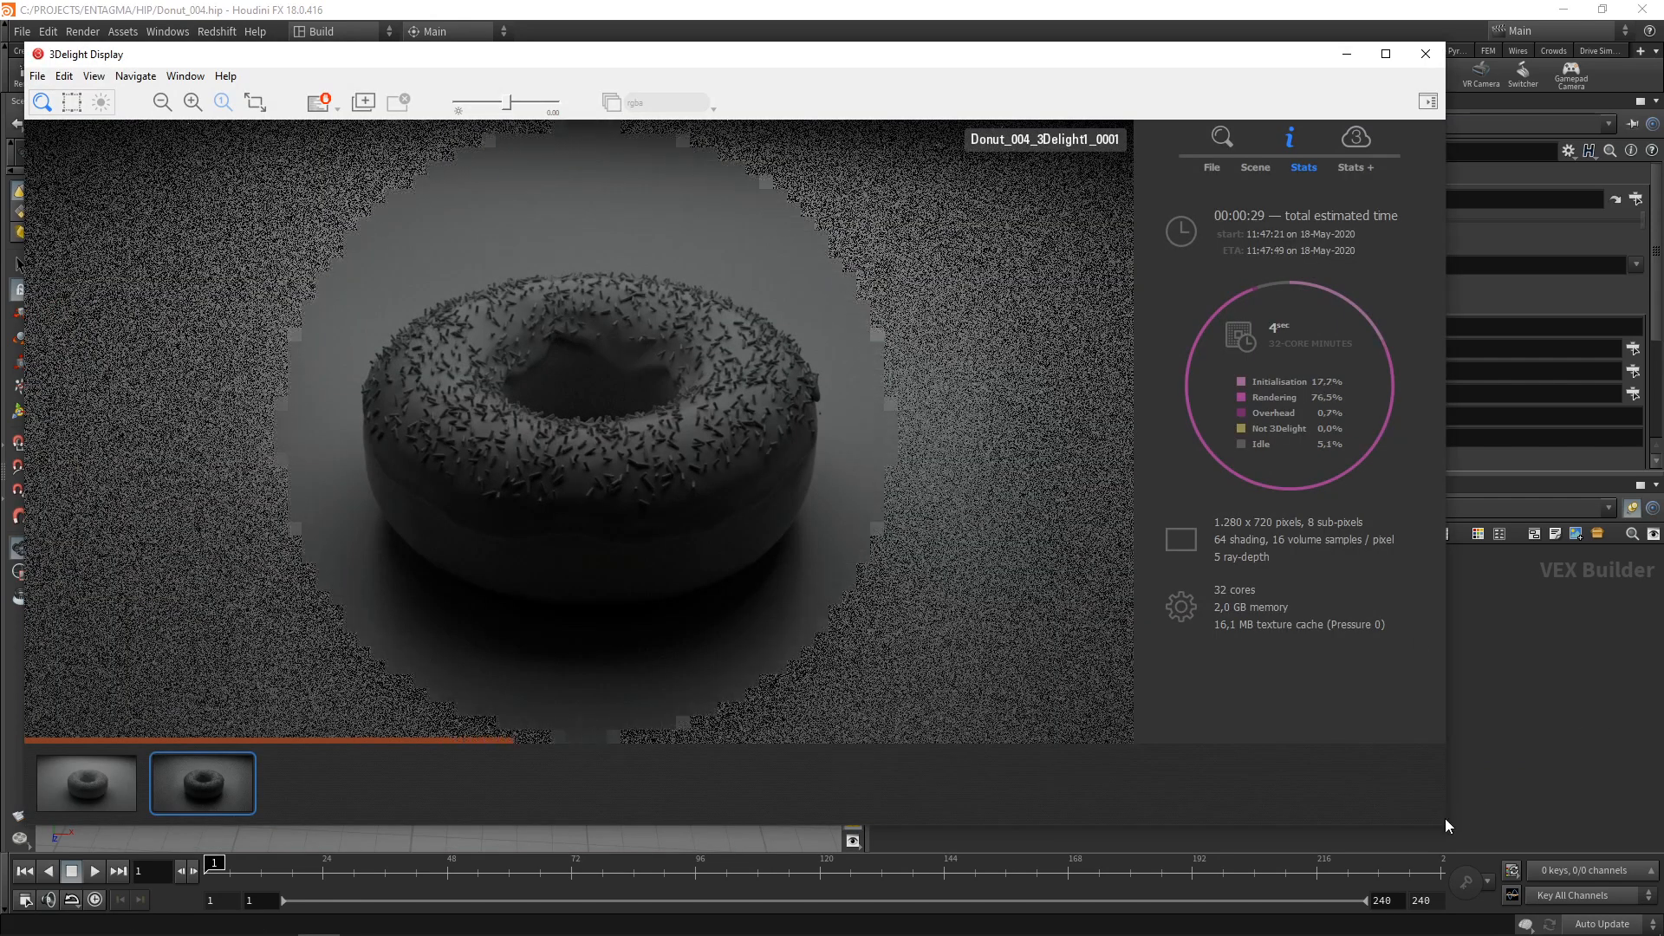
pyautogui.moveTo(1444, 820); pyautogui.dragTo(913, 805)
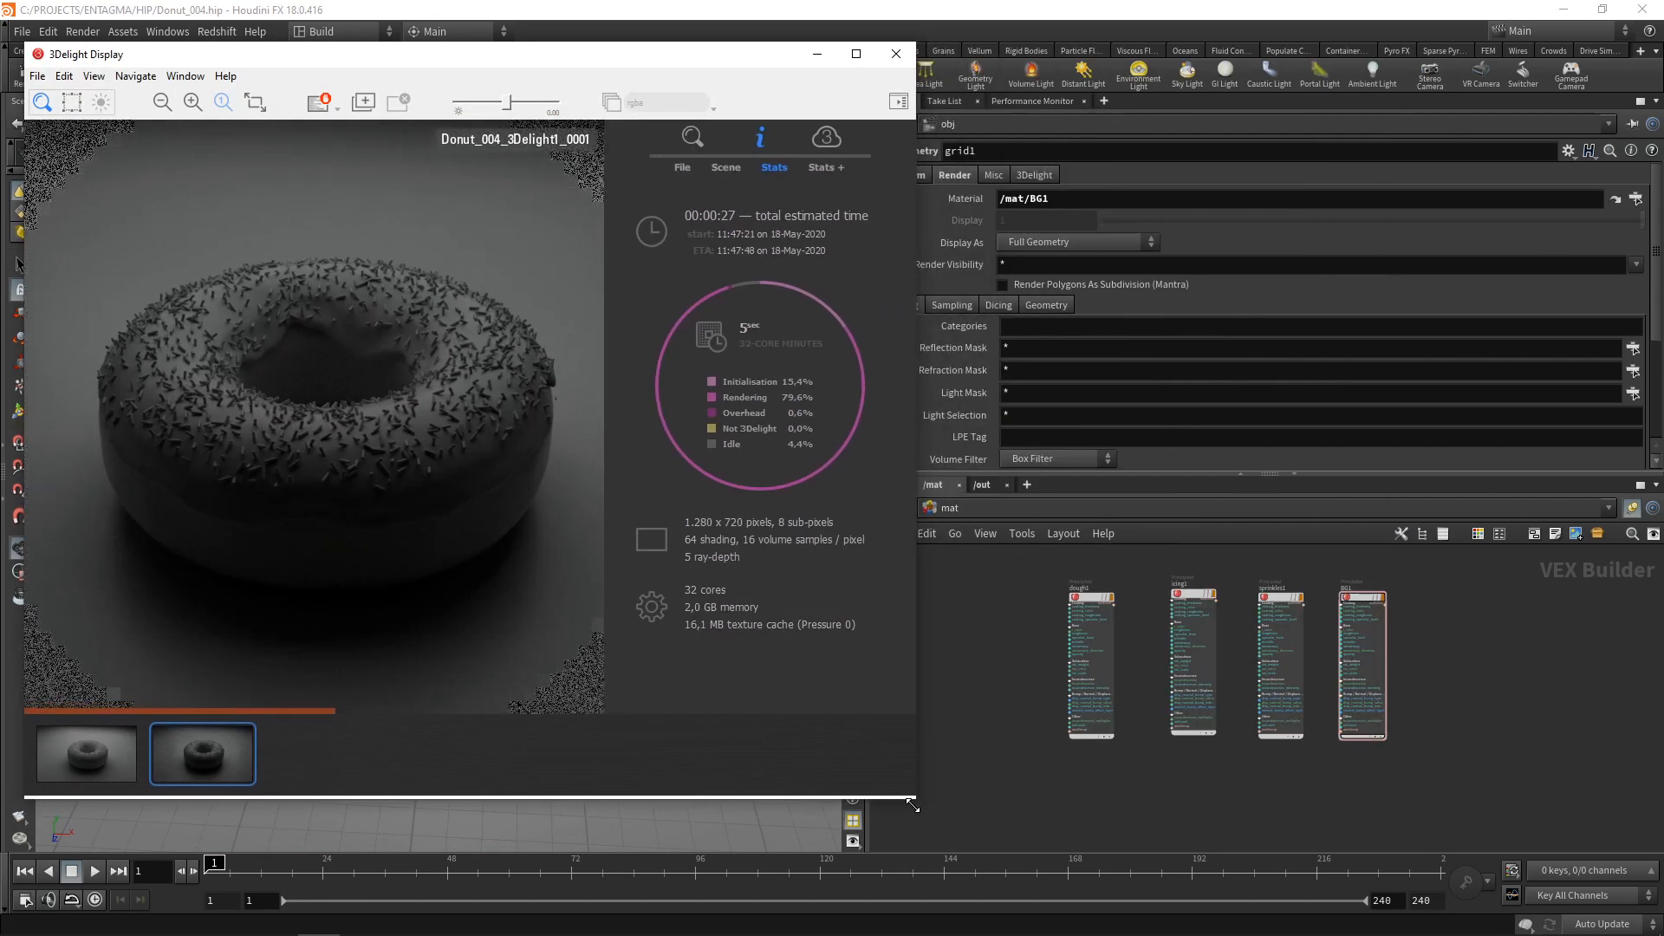
# Place the icing1 material node between the dough shader and the dough1 node
pyautogui.moveTo(1124, 628); pyautogui.dragTo(1216, 673, button='middle')
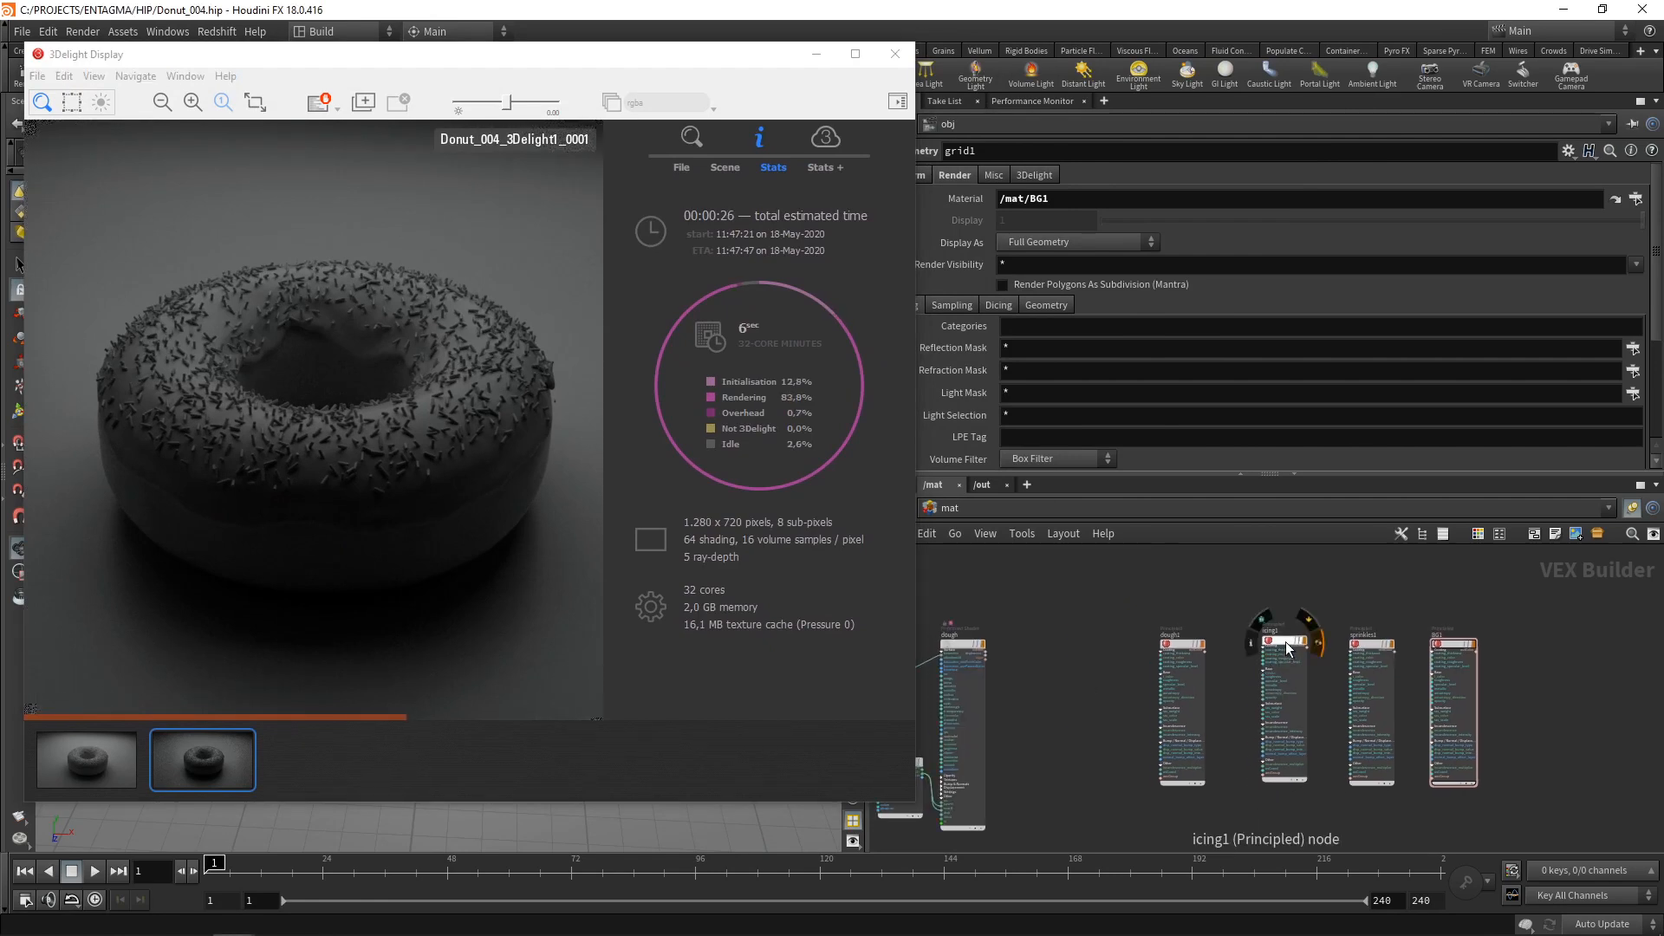
pyautogui.moveTo(1286, 641); pyautogui.dragTo(1072, 614)
pyautogui.moveTo(1212, 600); pyautogui.dragTo(1446, 593, button='middle')
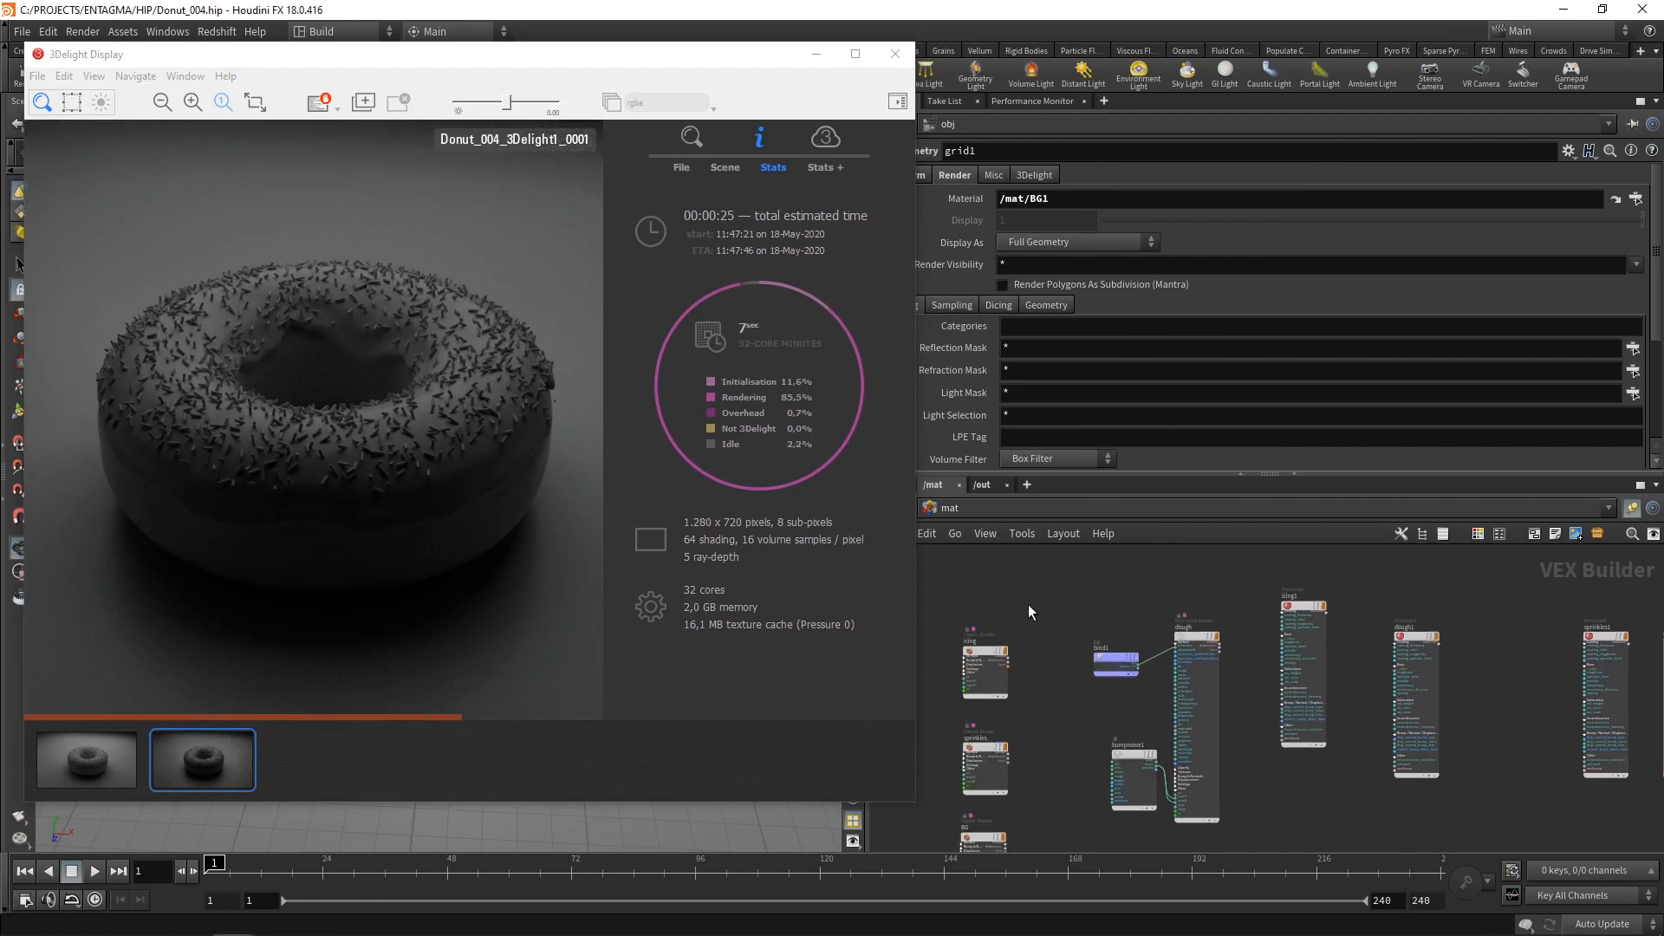
# Copy the icing shader's diffuse base color (0.8, 0.4, 0.43) into the base color of the icing1 Principled material
pyautogui.click(986, 668)
pyautogui.moveTo(790, 63); pyautogui.dragTo(706, 65)
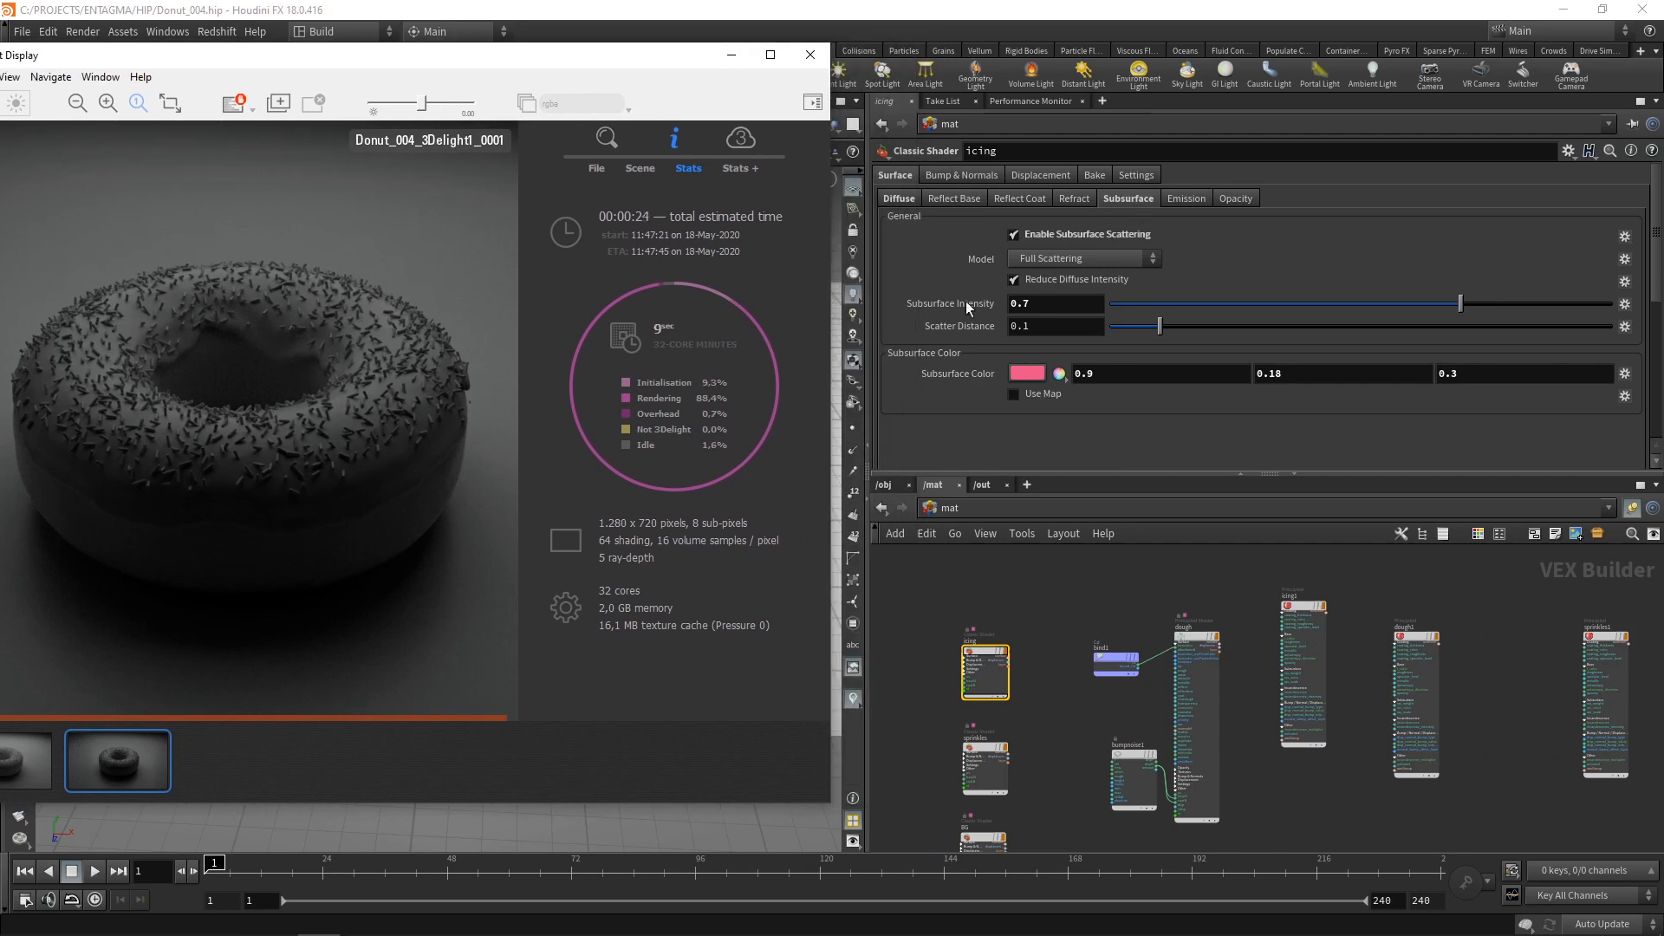
pyautogui.click(897, 197)
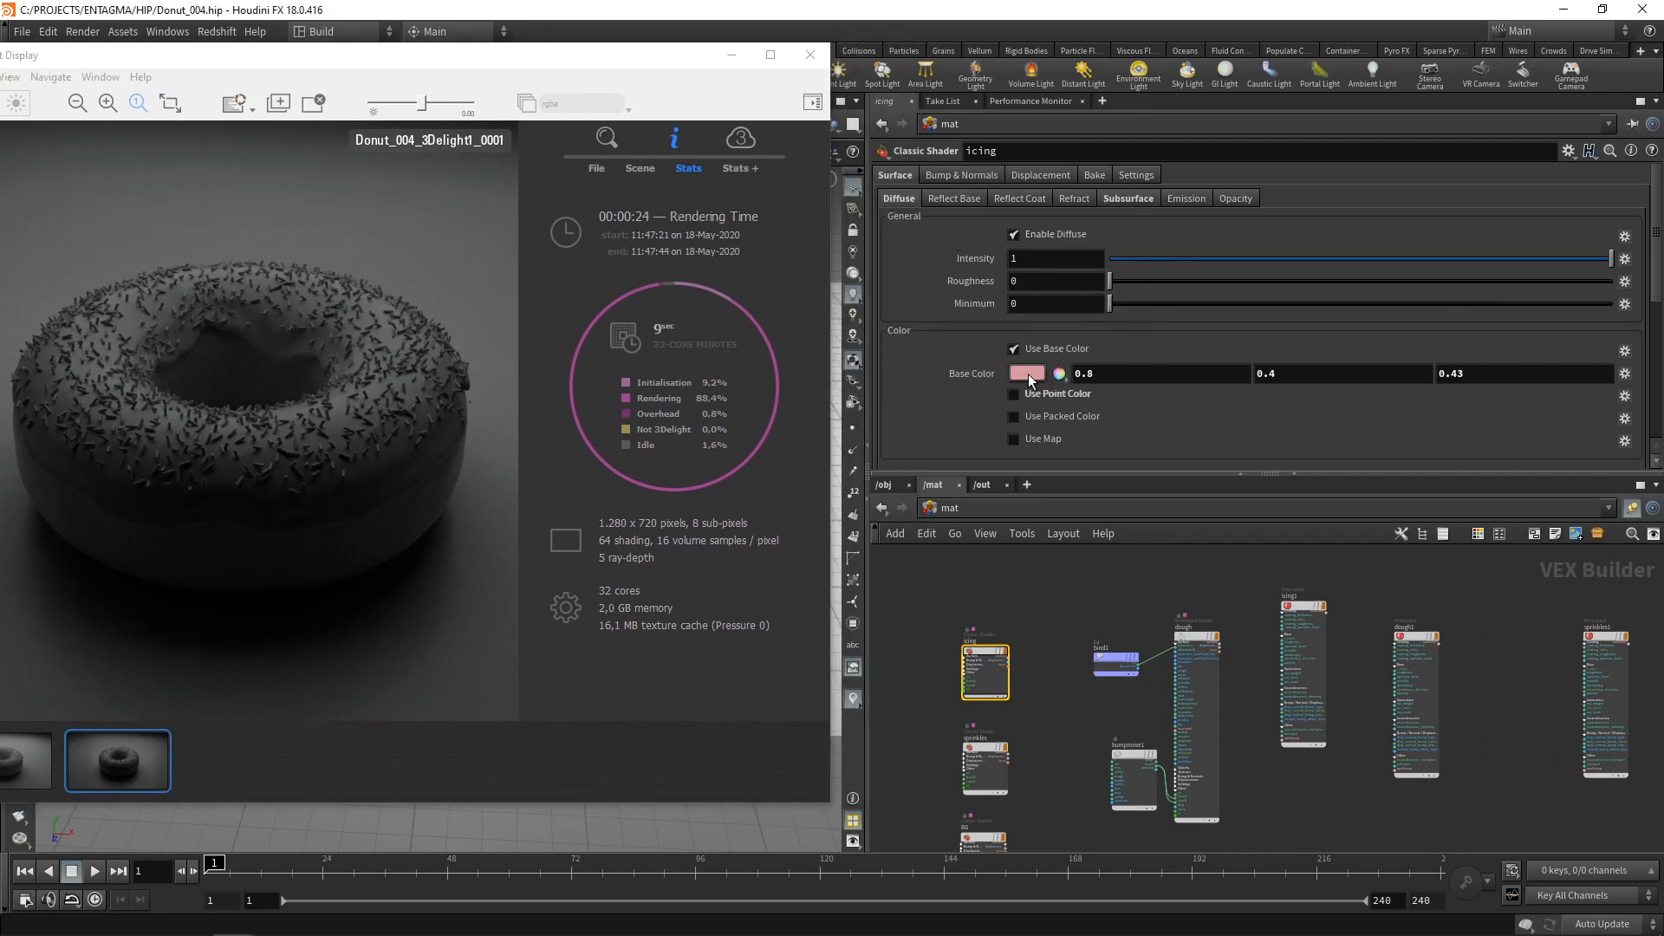
pyautogui.rightClick(980, 374)
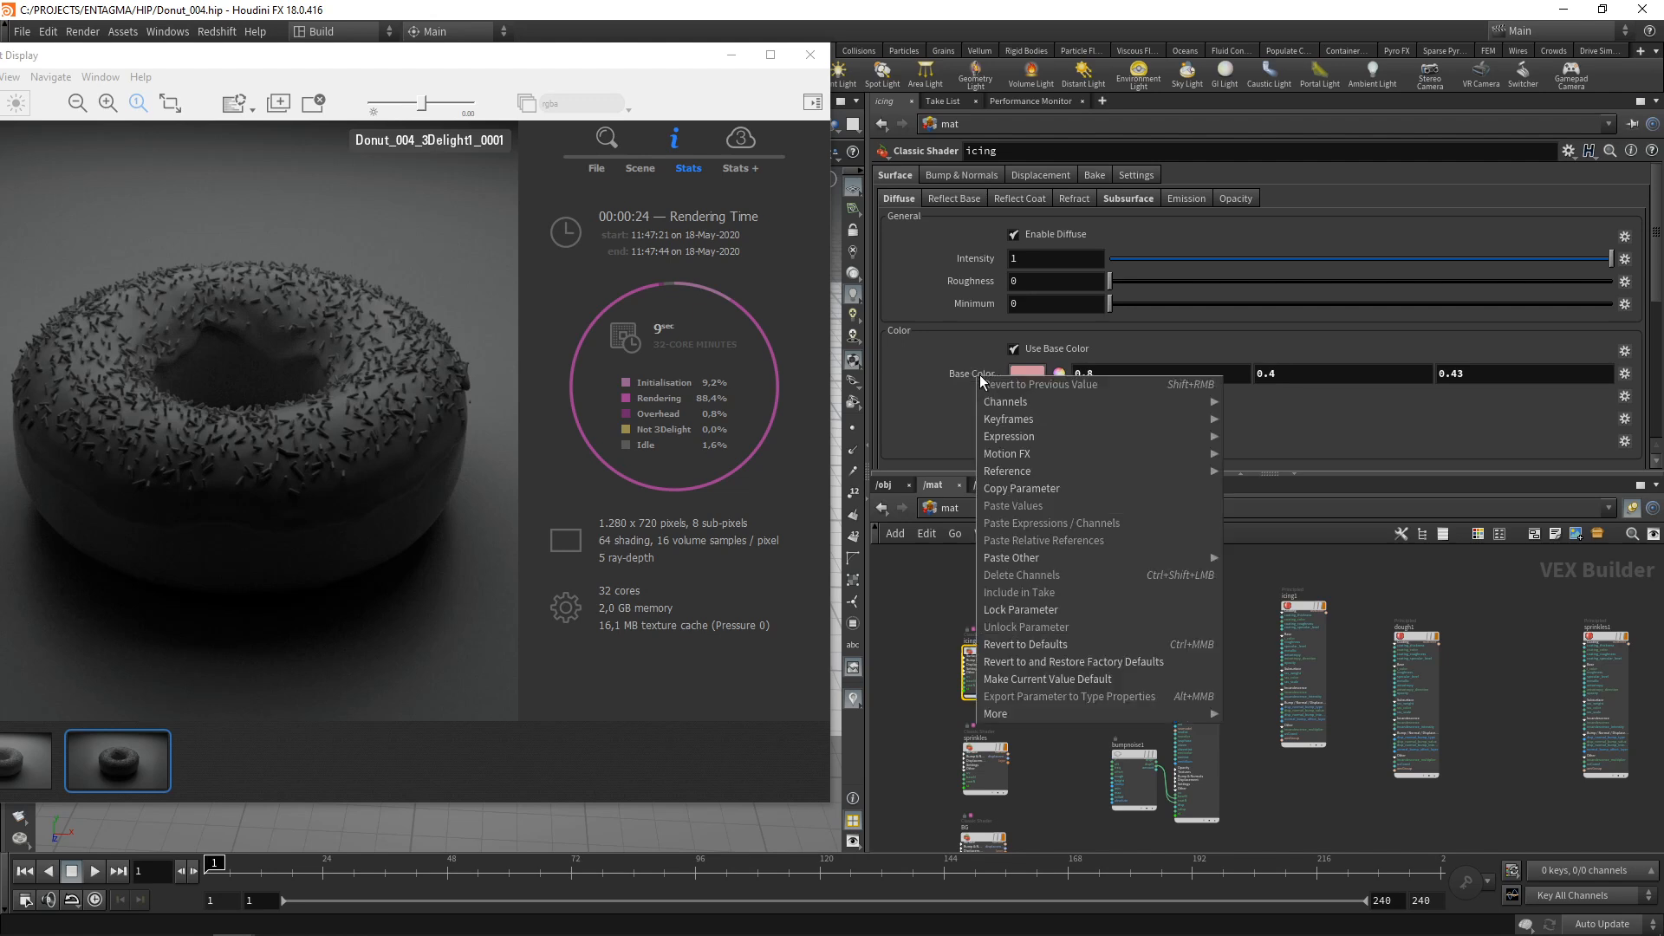
pyautogui.click(1010, 487)
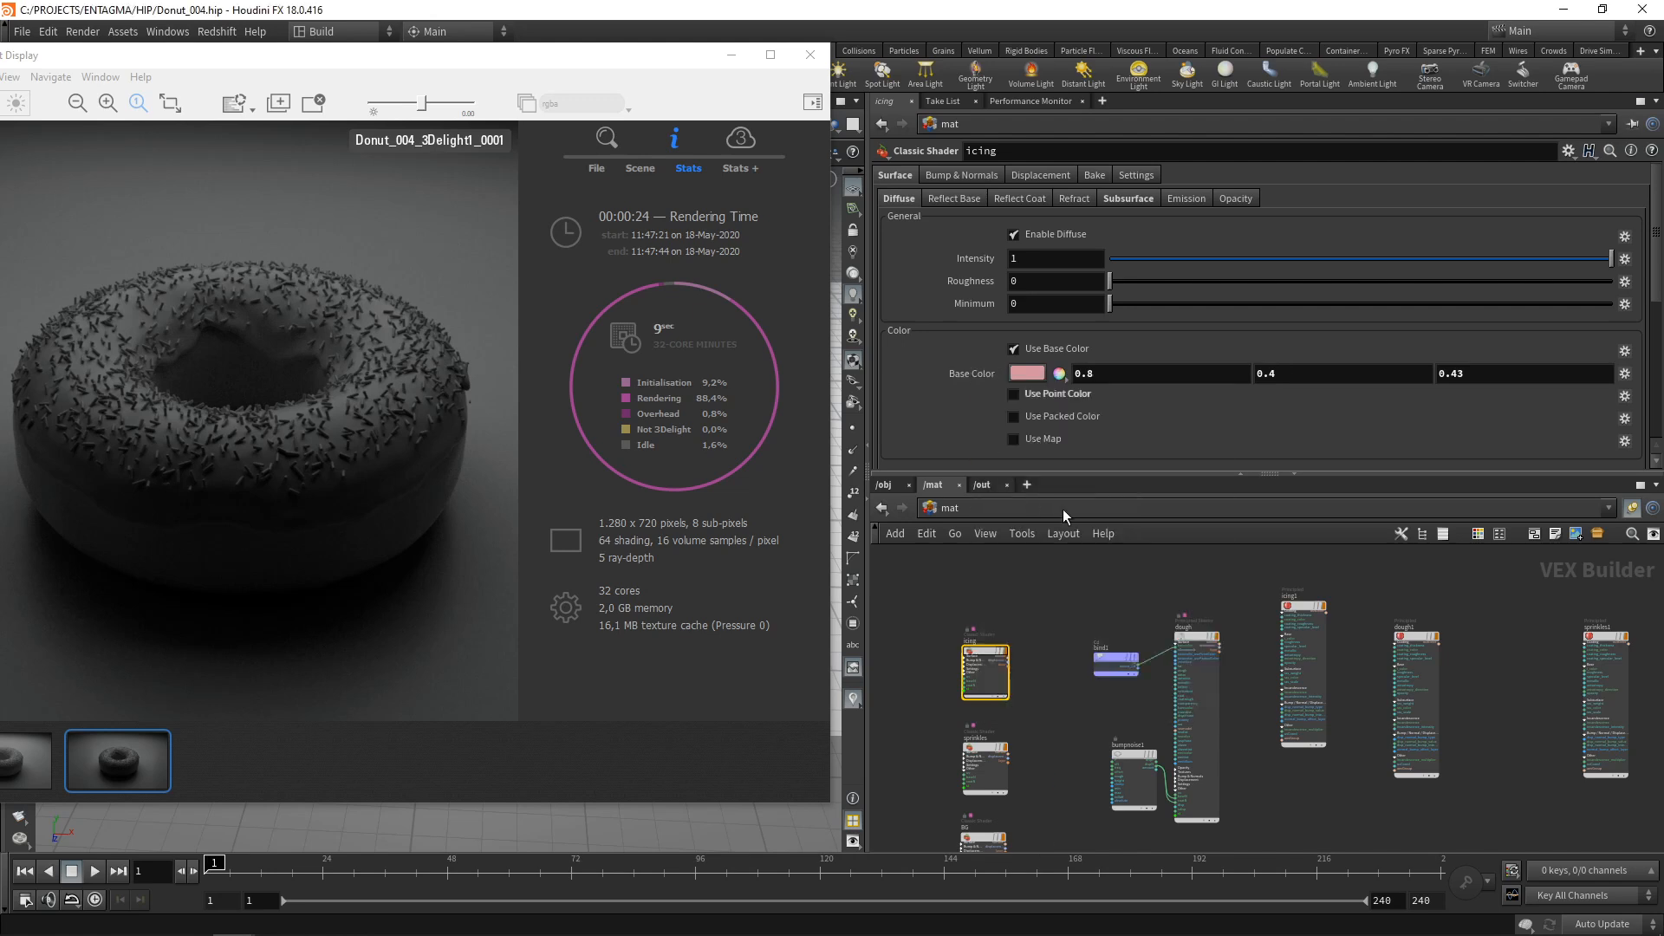
pyautogui.click(1289, 622)
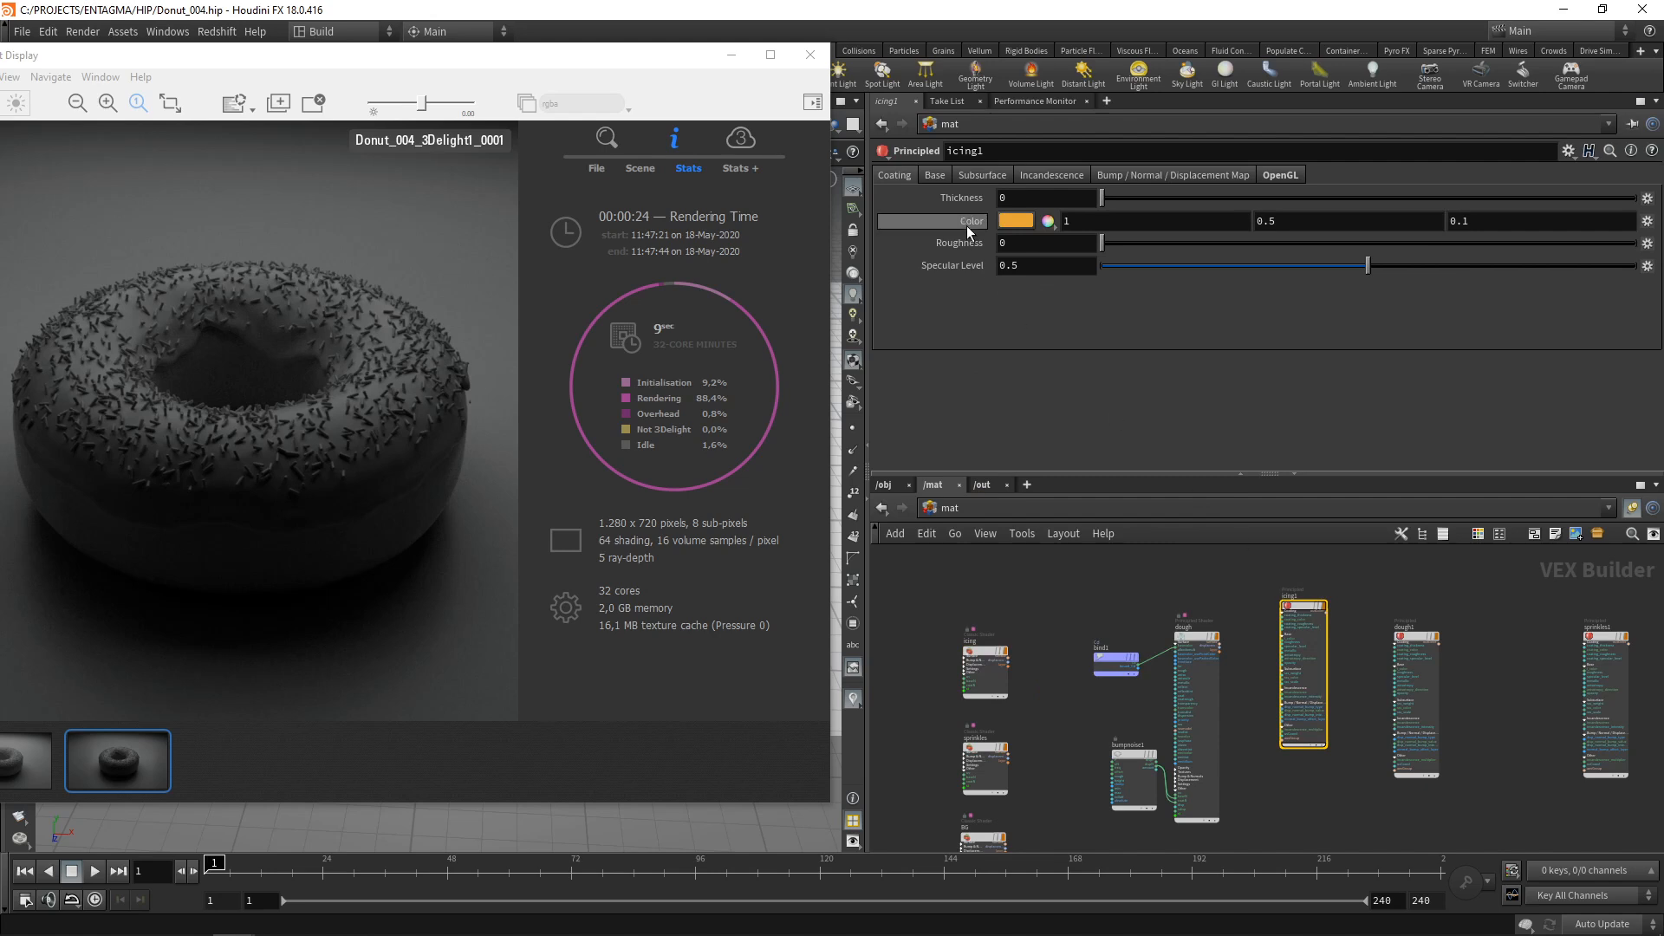
pyautogui.click(929, 175)
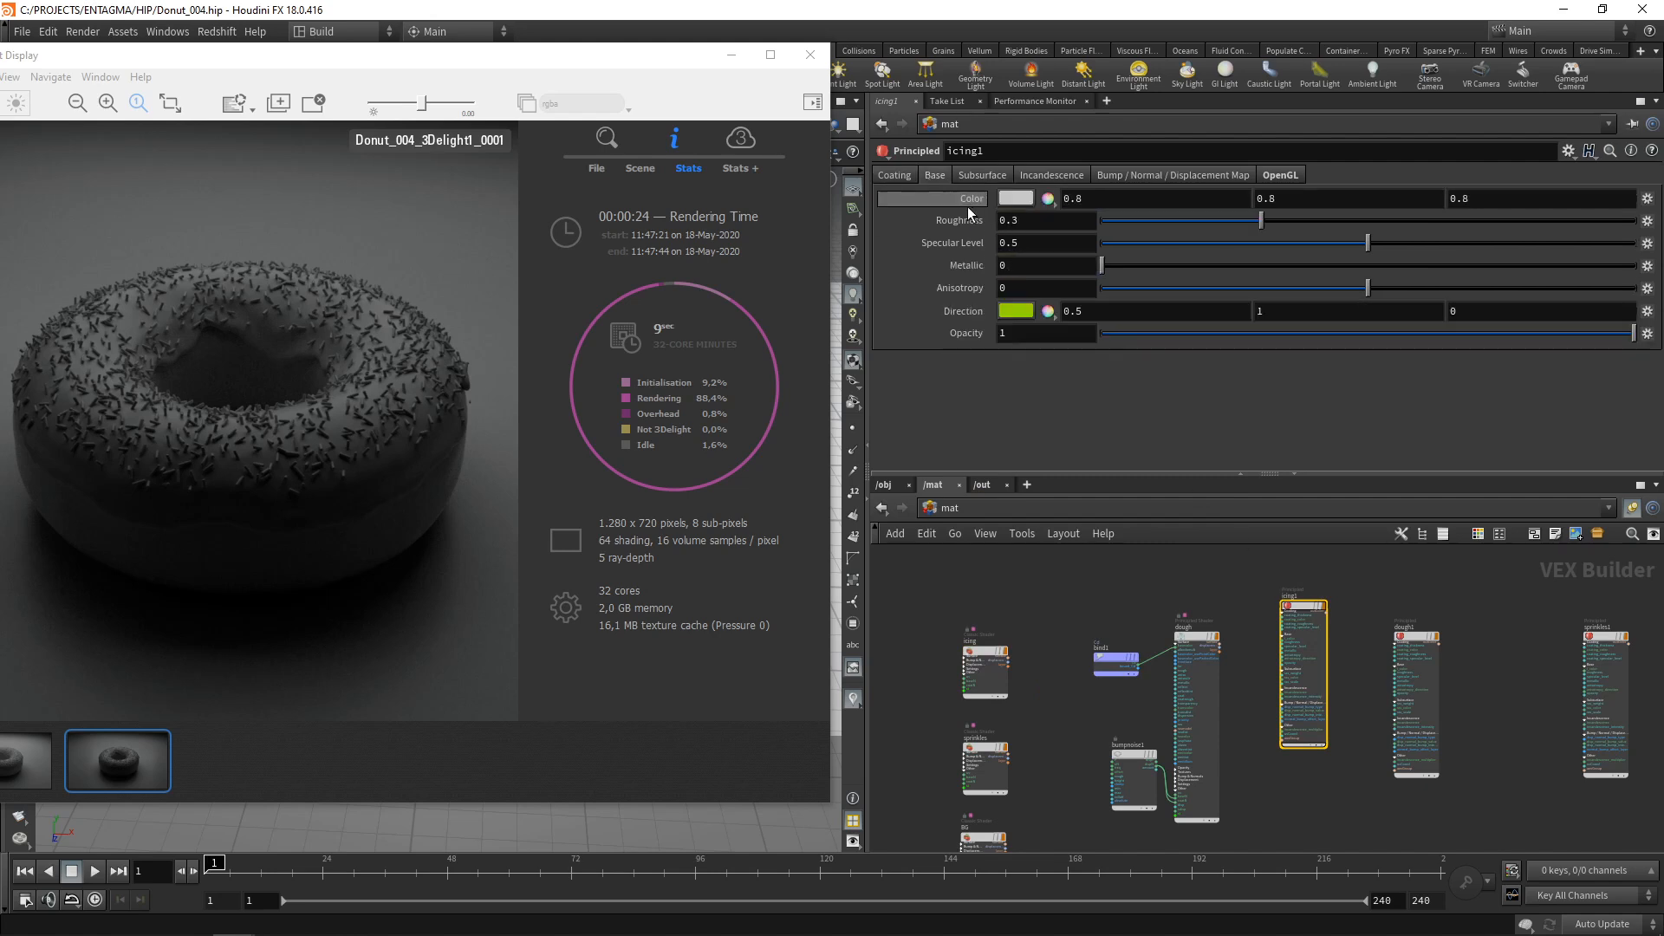
pyautogui.rightClick(965, 201)
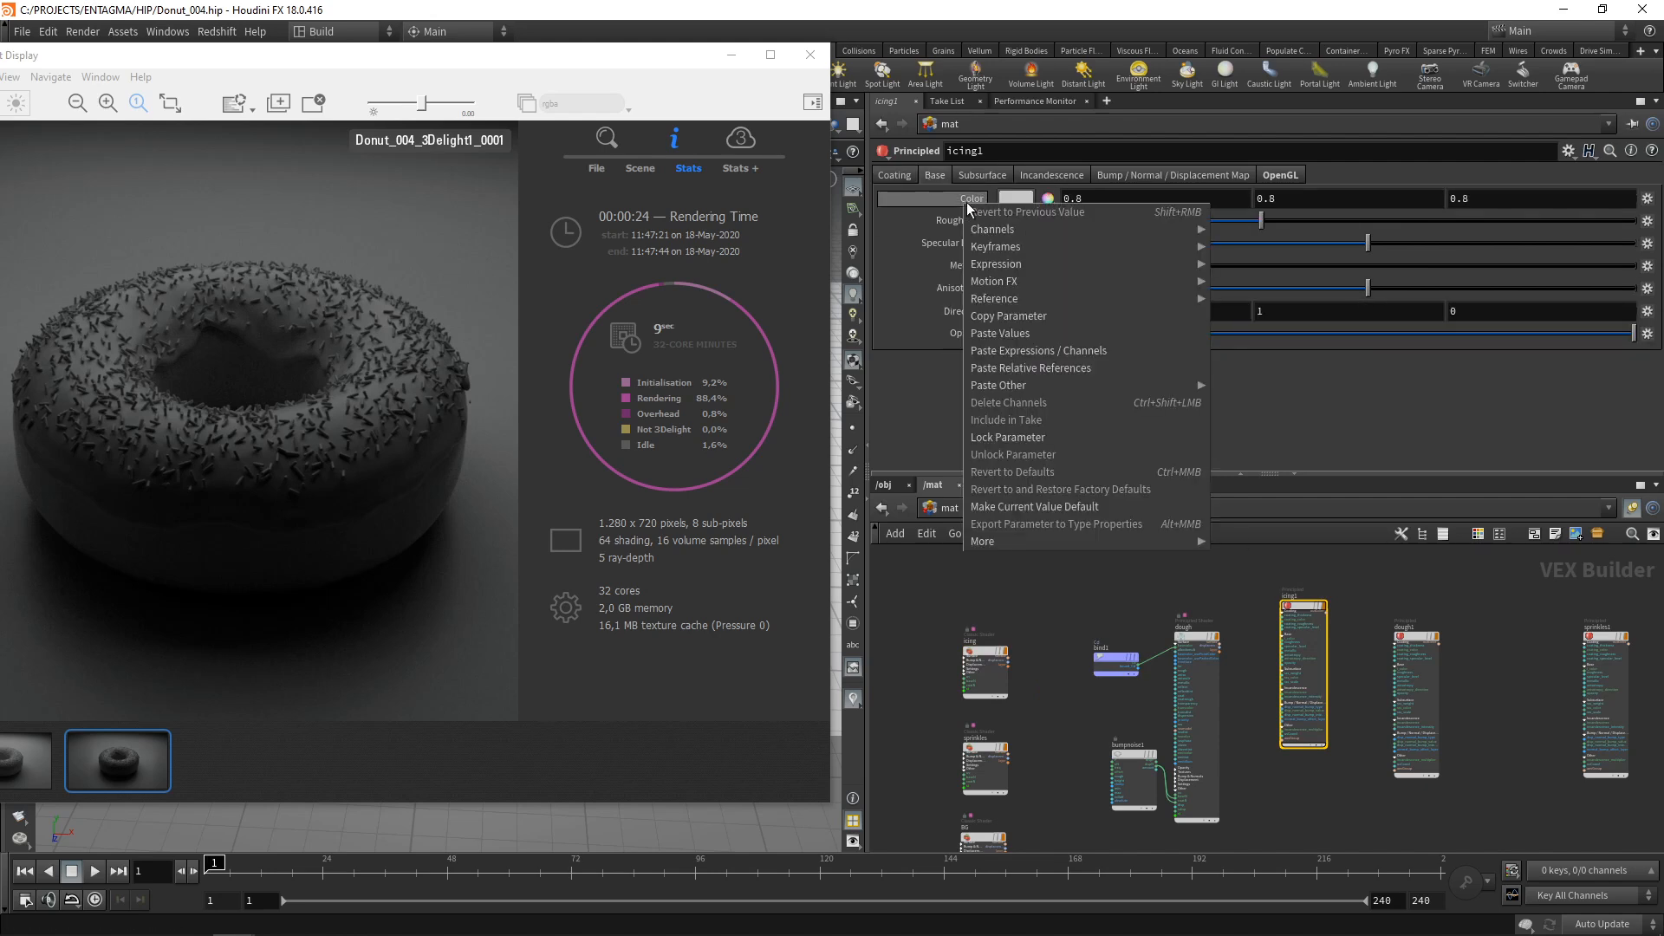
pyautogui.click(1031, 333)
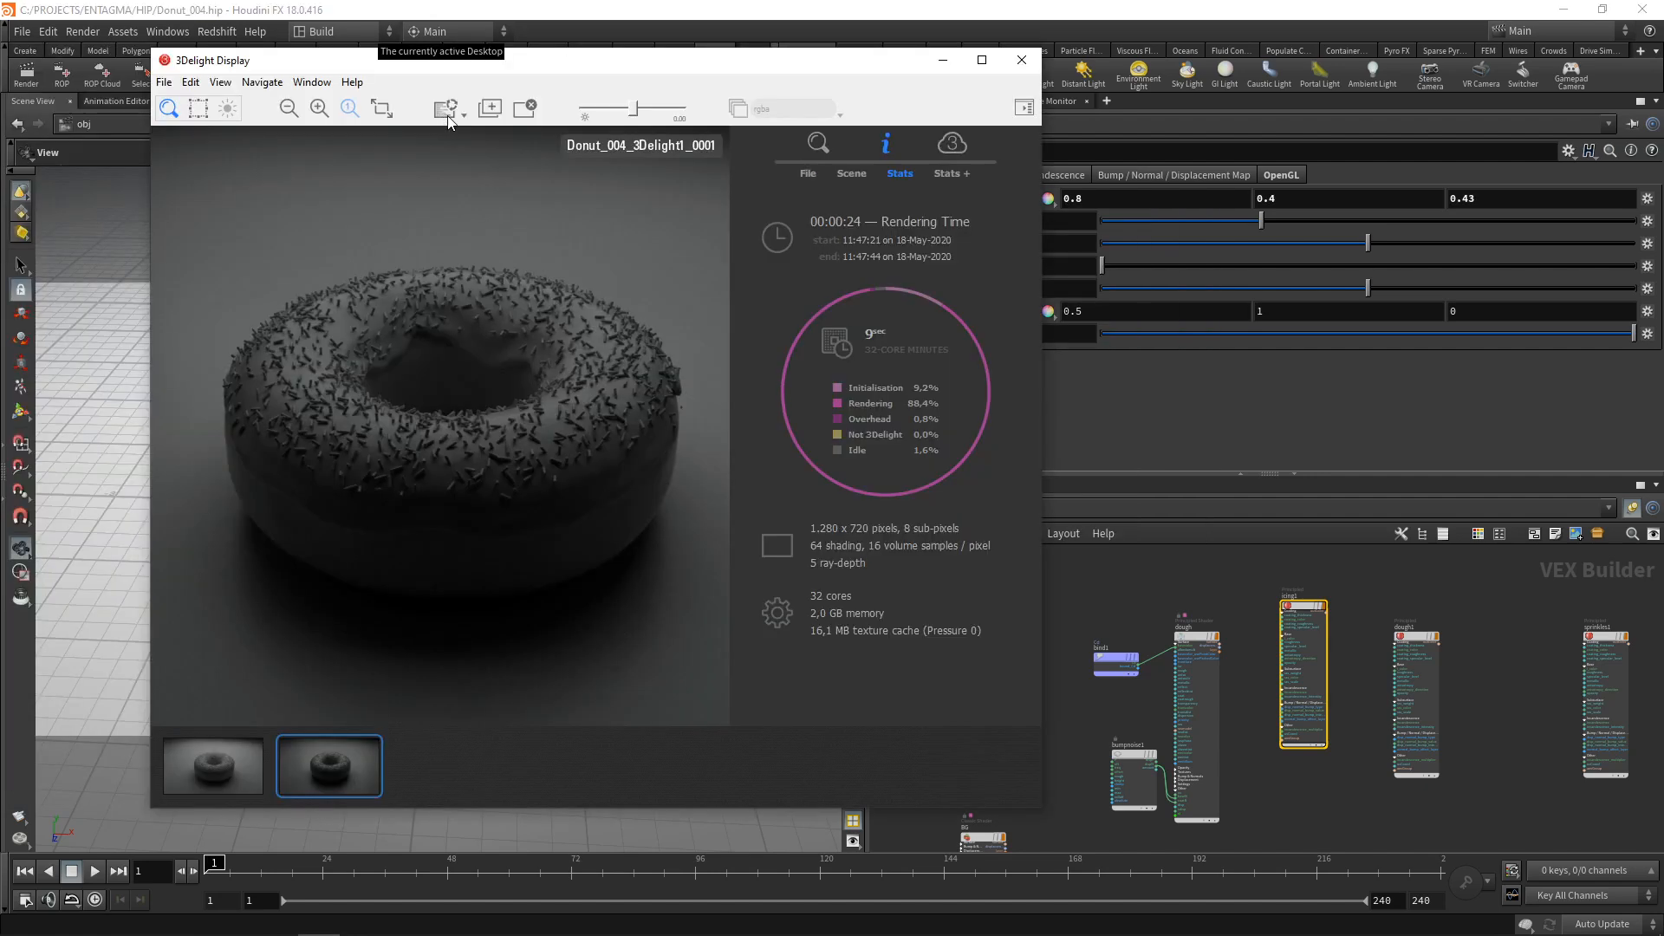
# Start an IPR render of the current image and move the render window aside to uncover the material parameters
pyautogui.click(465, 115)
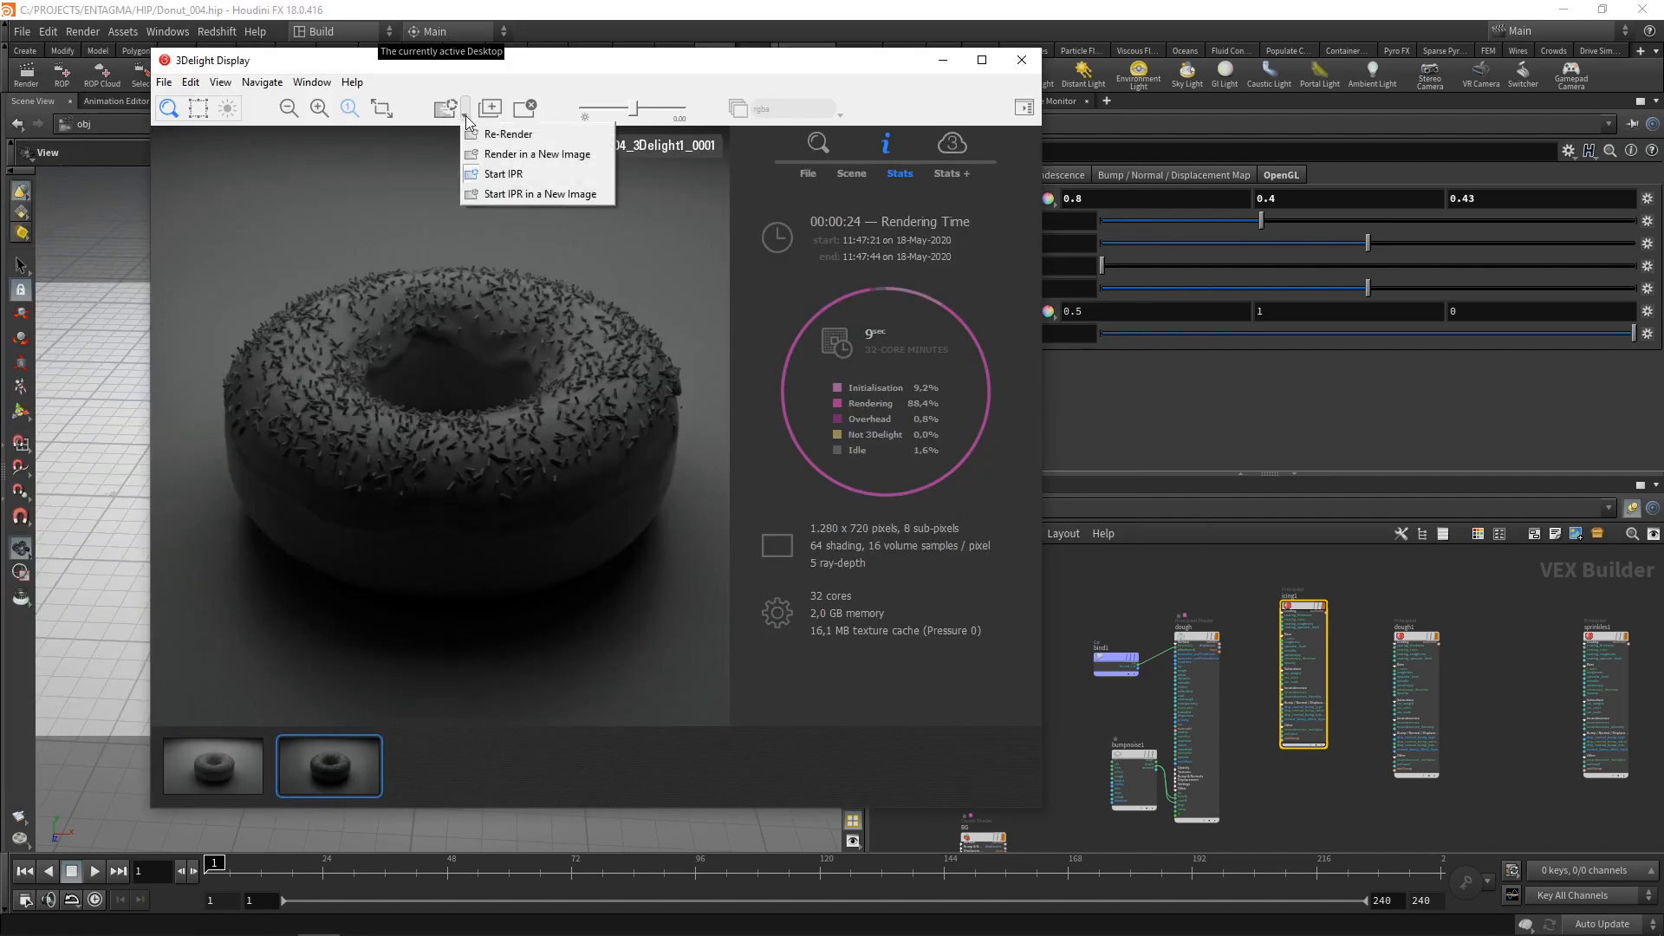
pyautogui.click(501, 177)
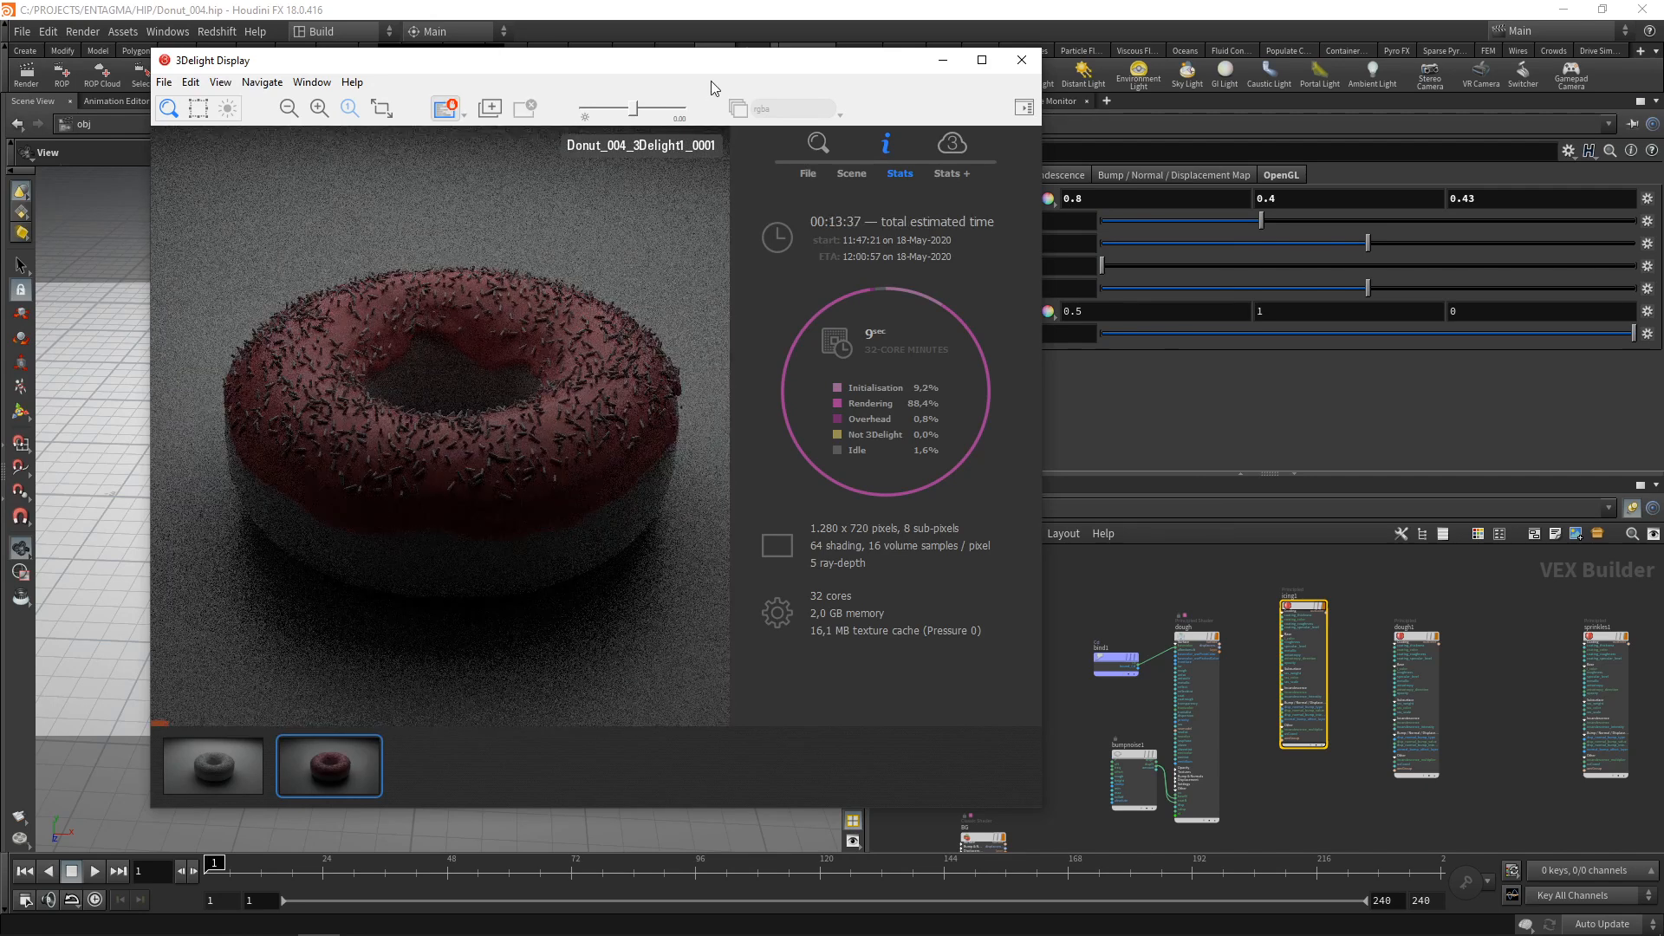
pyautogui.moveTo(711, 81); pyautogui.dragTo(489, 96)
# Copy the icing shader's subsurface color (0.9, 0.18, 0.3) into the subsurface transmittance of icing1
pyautogui.click(985, 694)
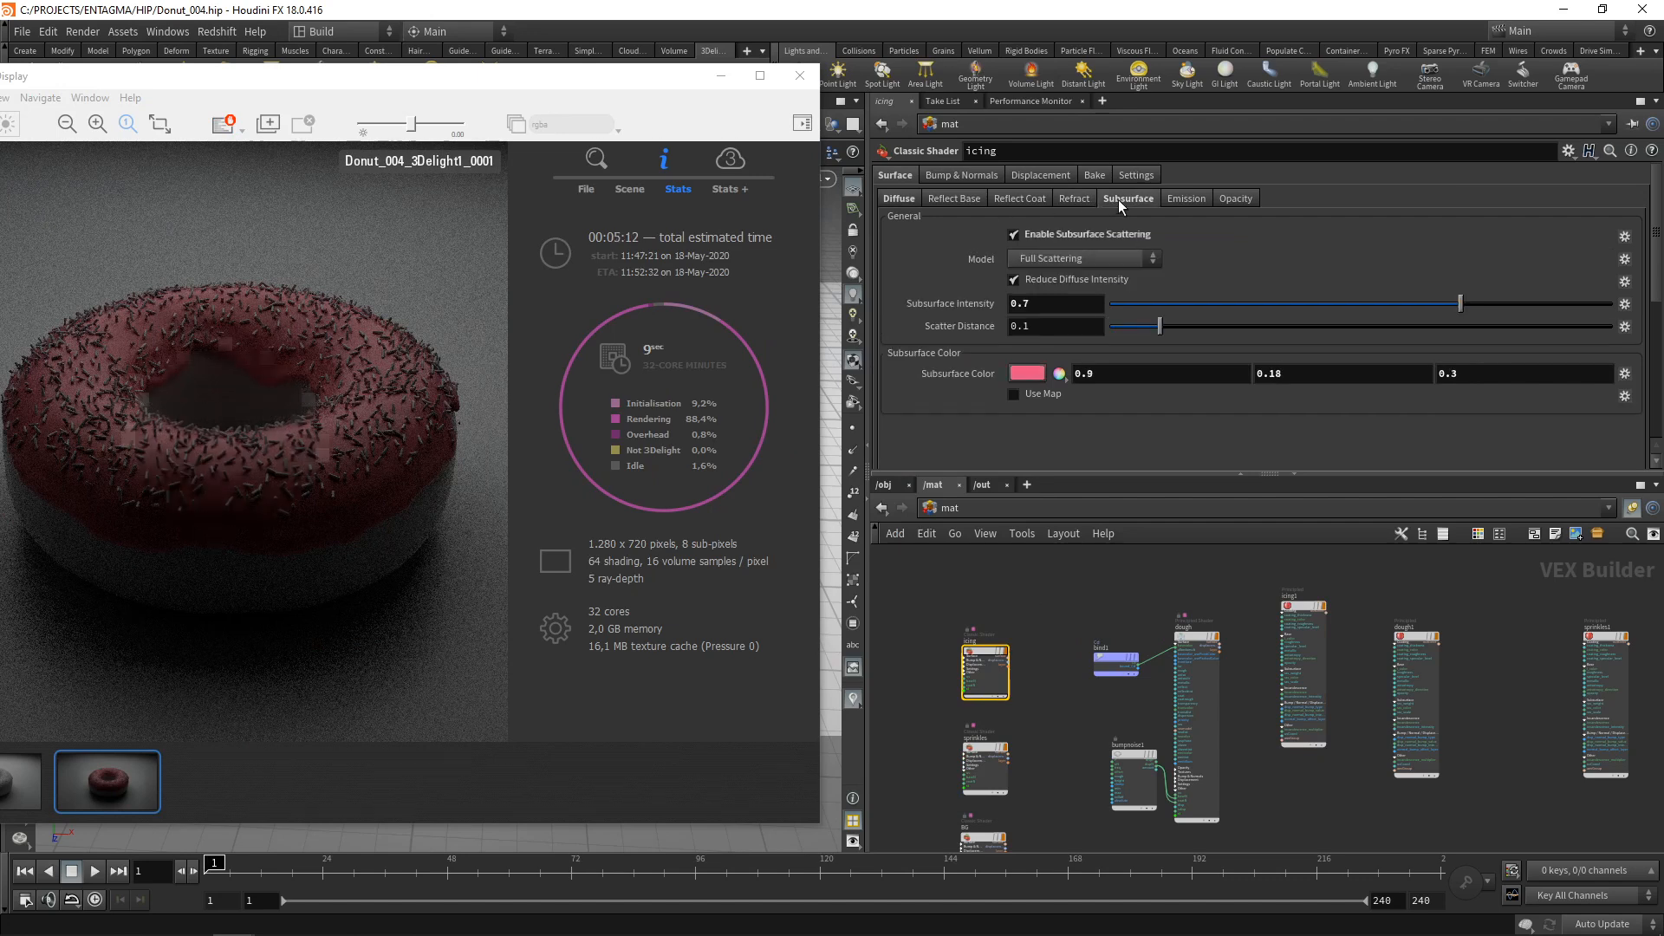
pyautogui.rightClick(985, 374)
pyautogui.click(1030, 490)
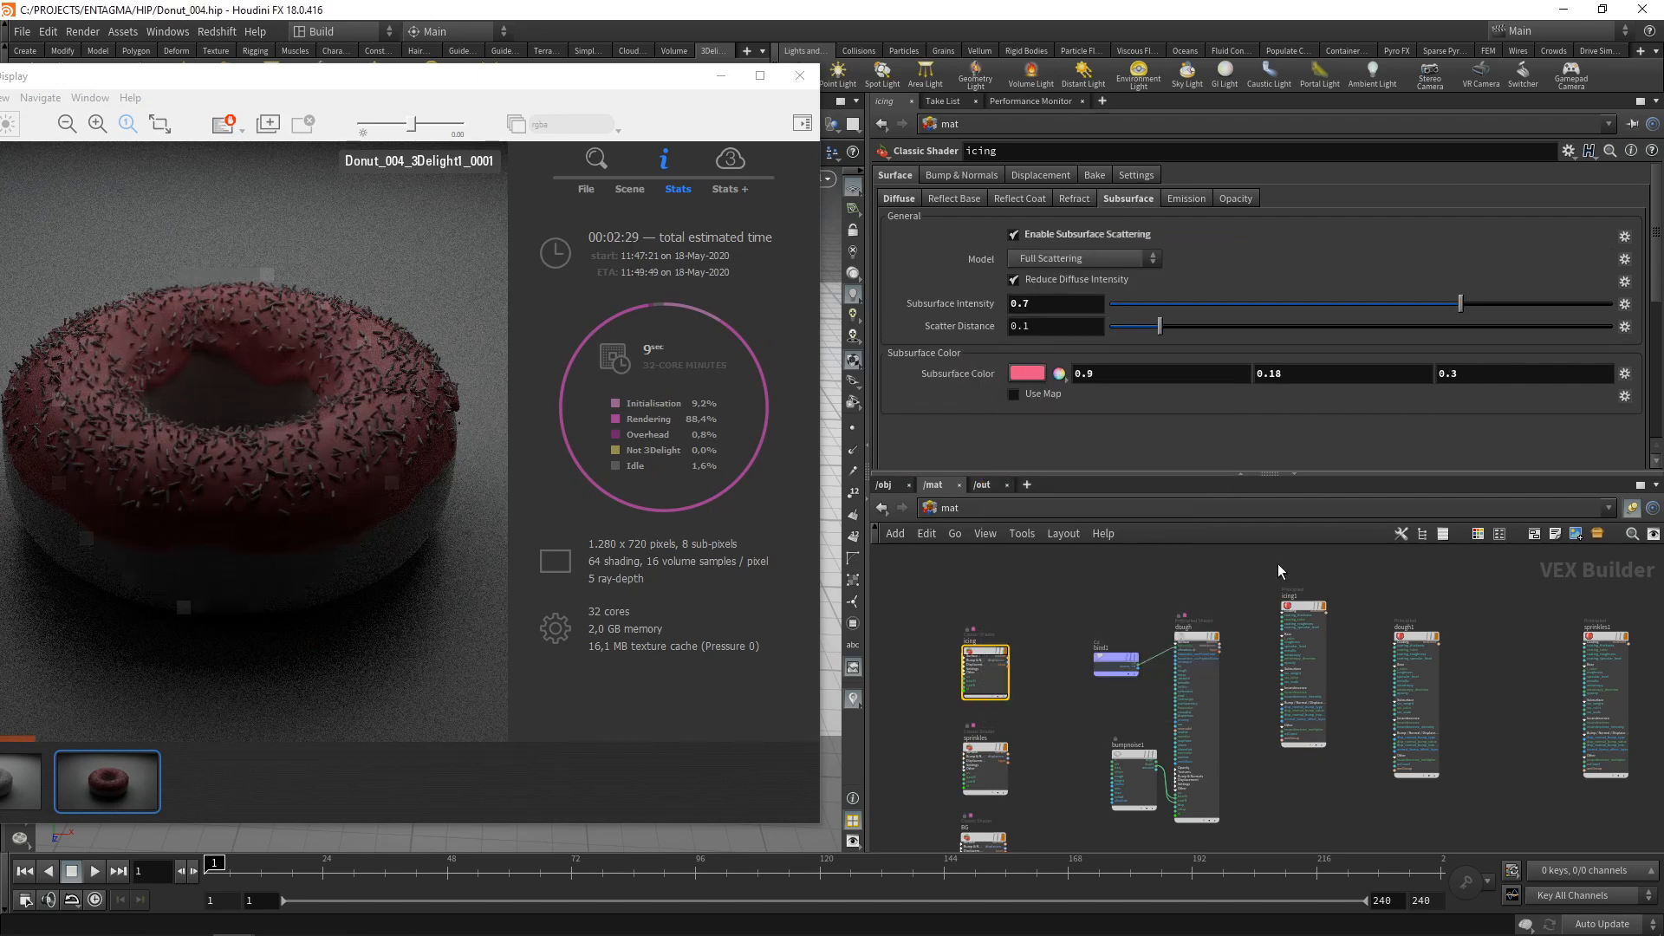
pyautogui.click(1300, 611)
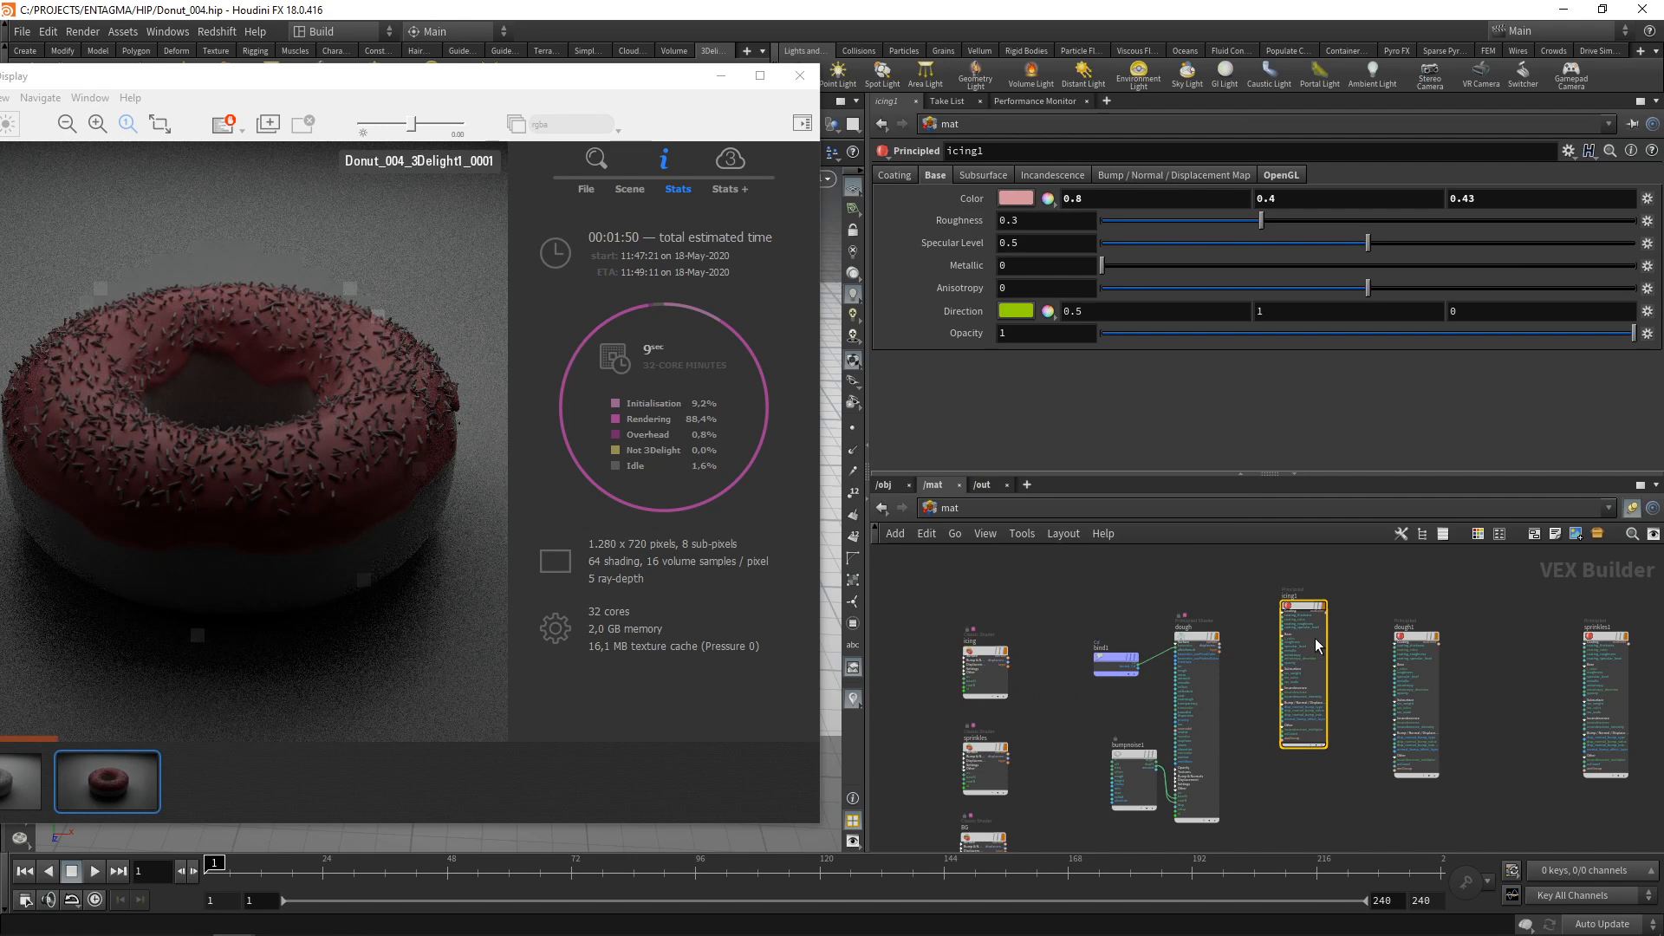
pyautogui.click(983, 174)
pyautogui.rightClick(965, 225)
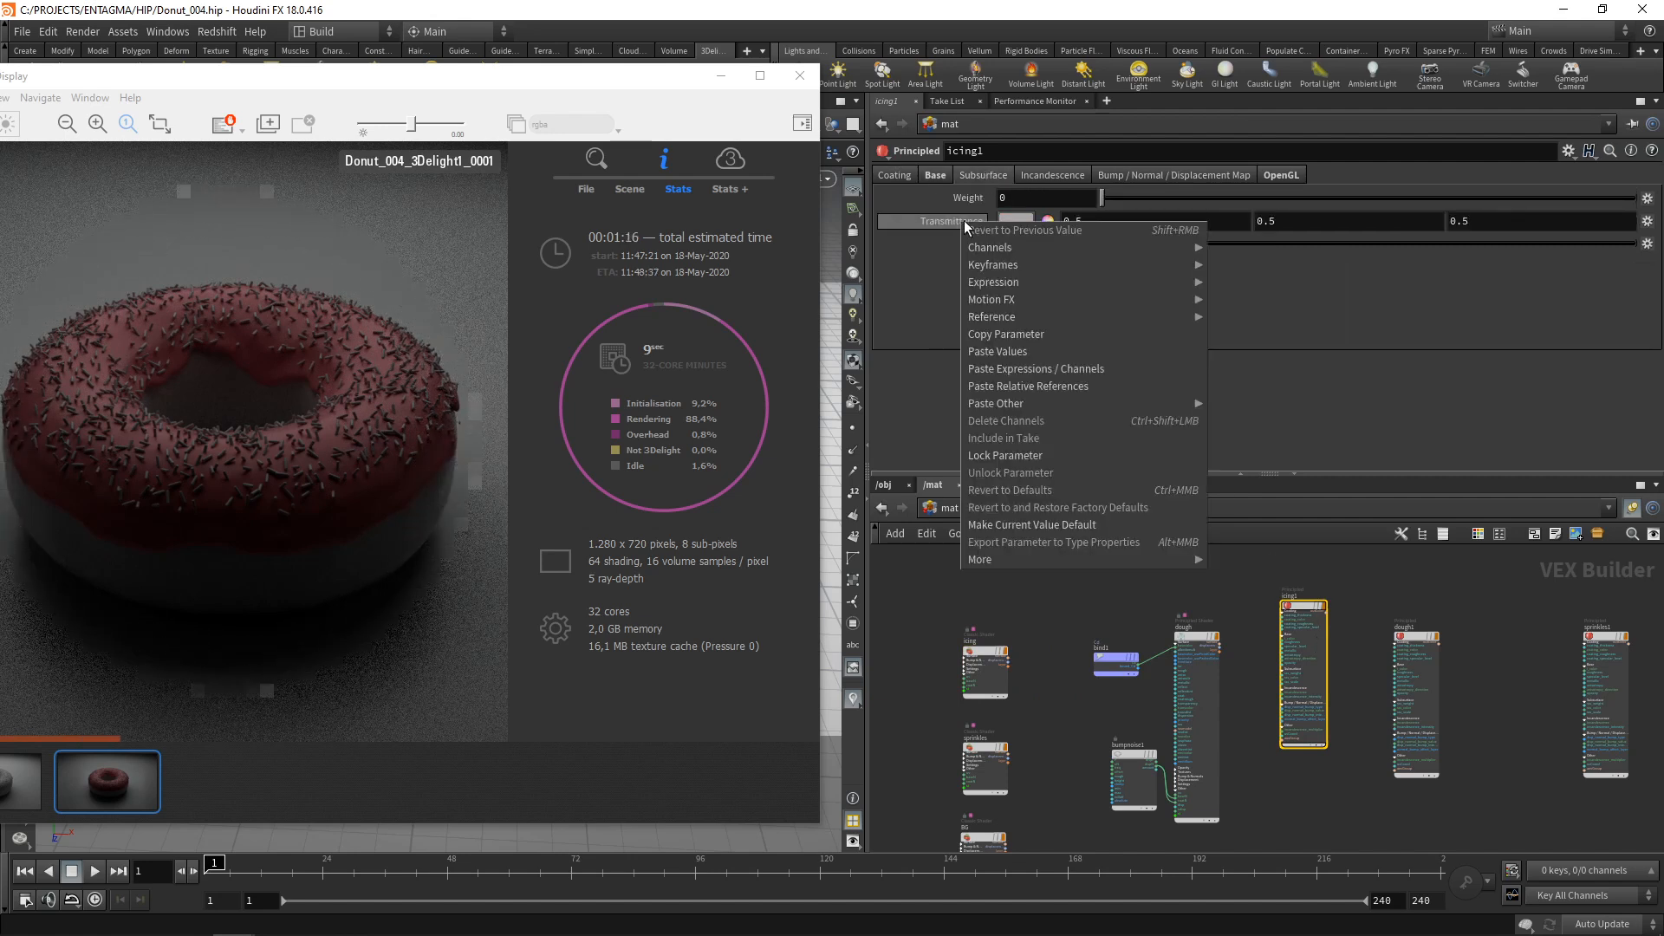
pyautogui.click(1038, 368)
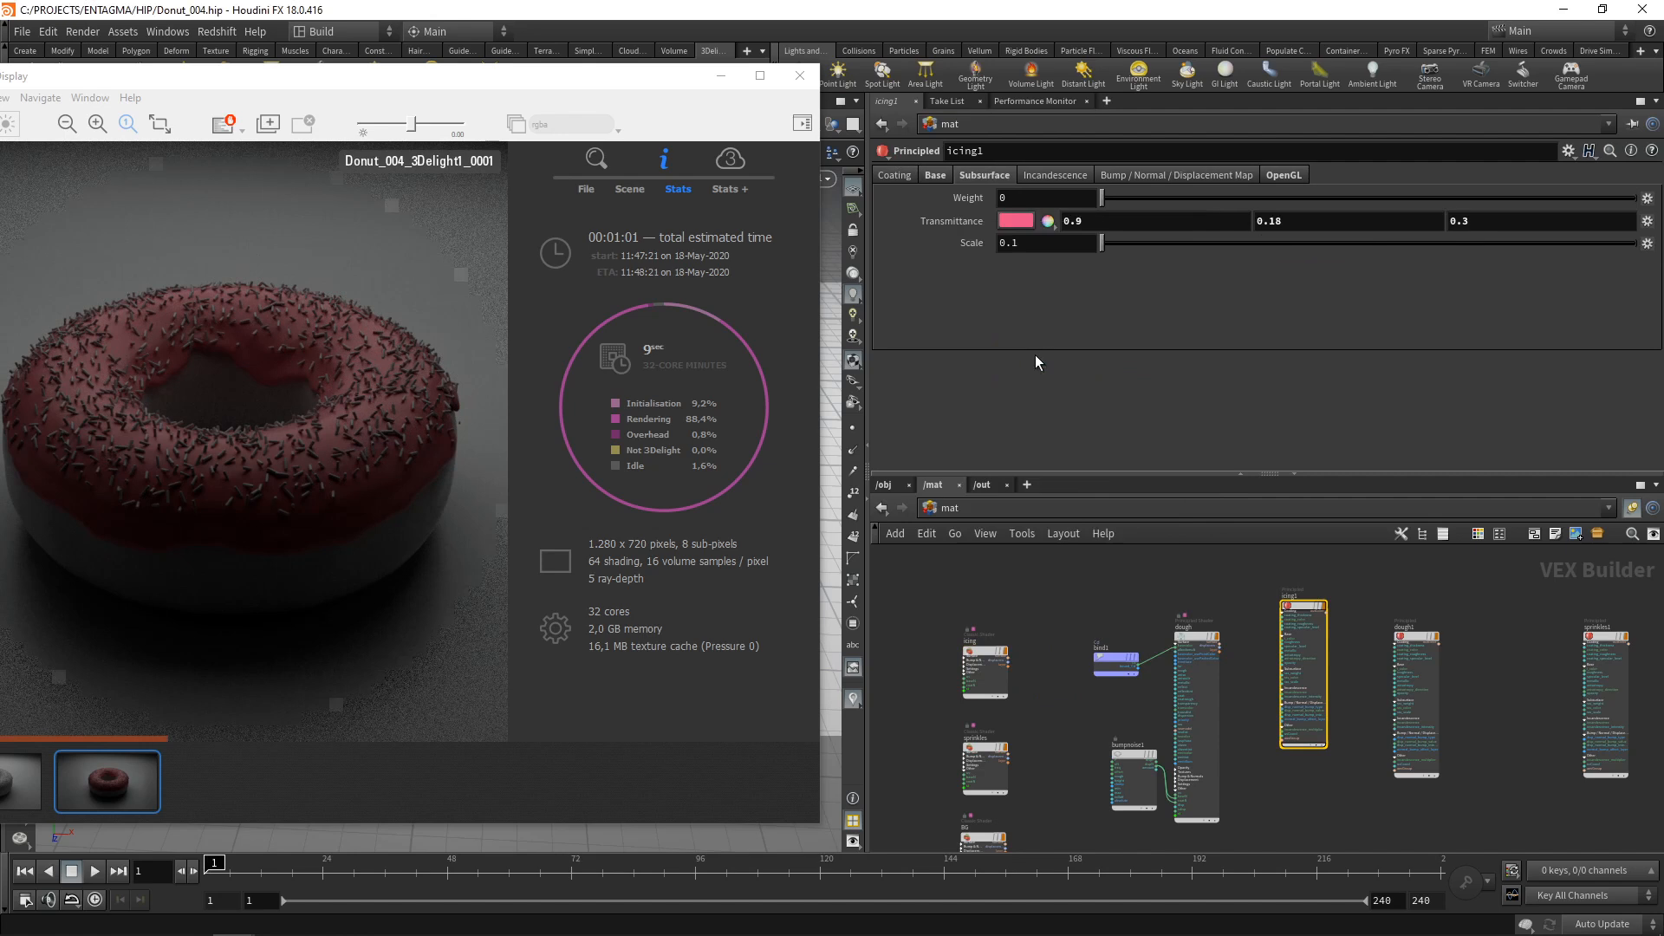
# Set icing1's subsurface weight to 1 and its scale to 0.01
pyautogui.click(1015, 197)
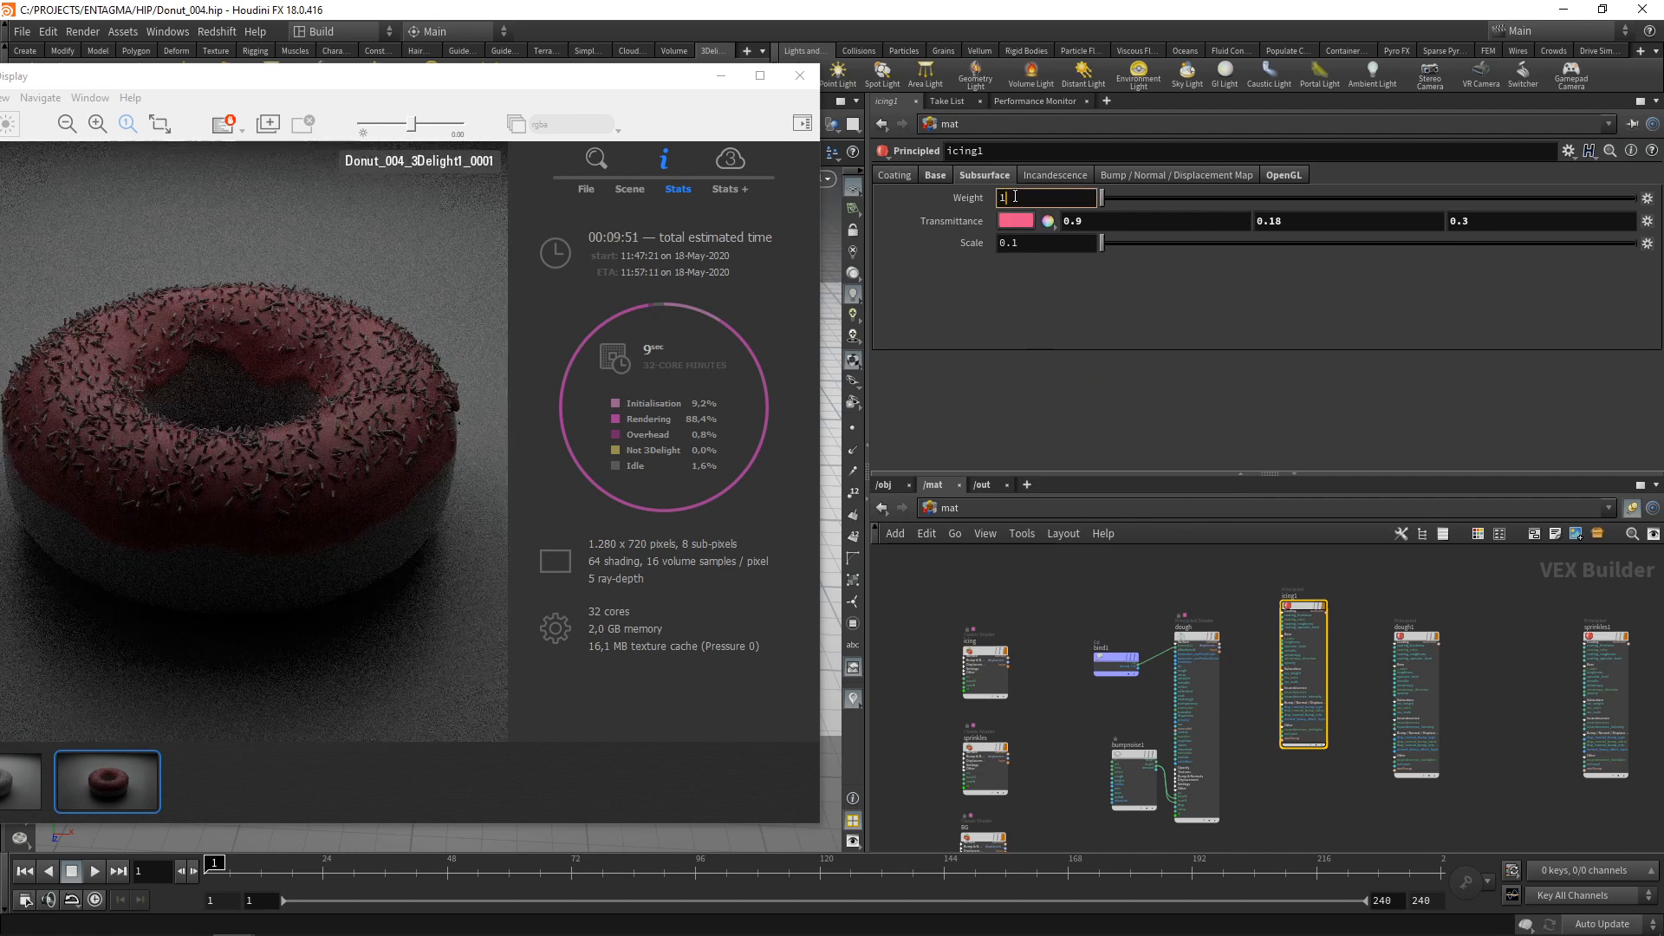
pyautogui.write('1')
pyautogui.press('Return')
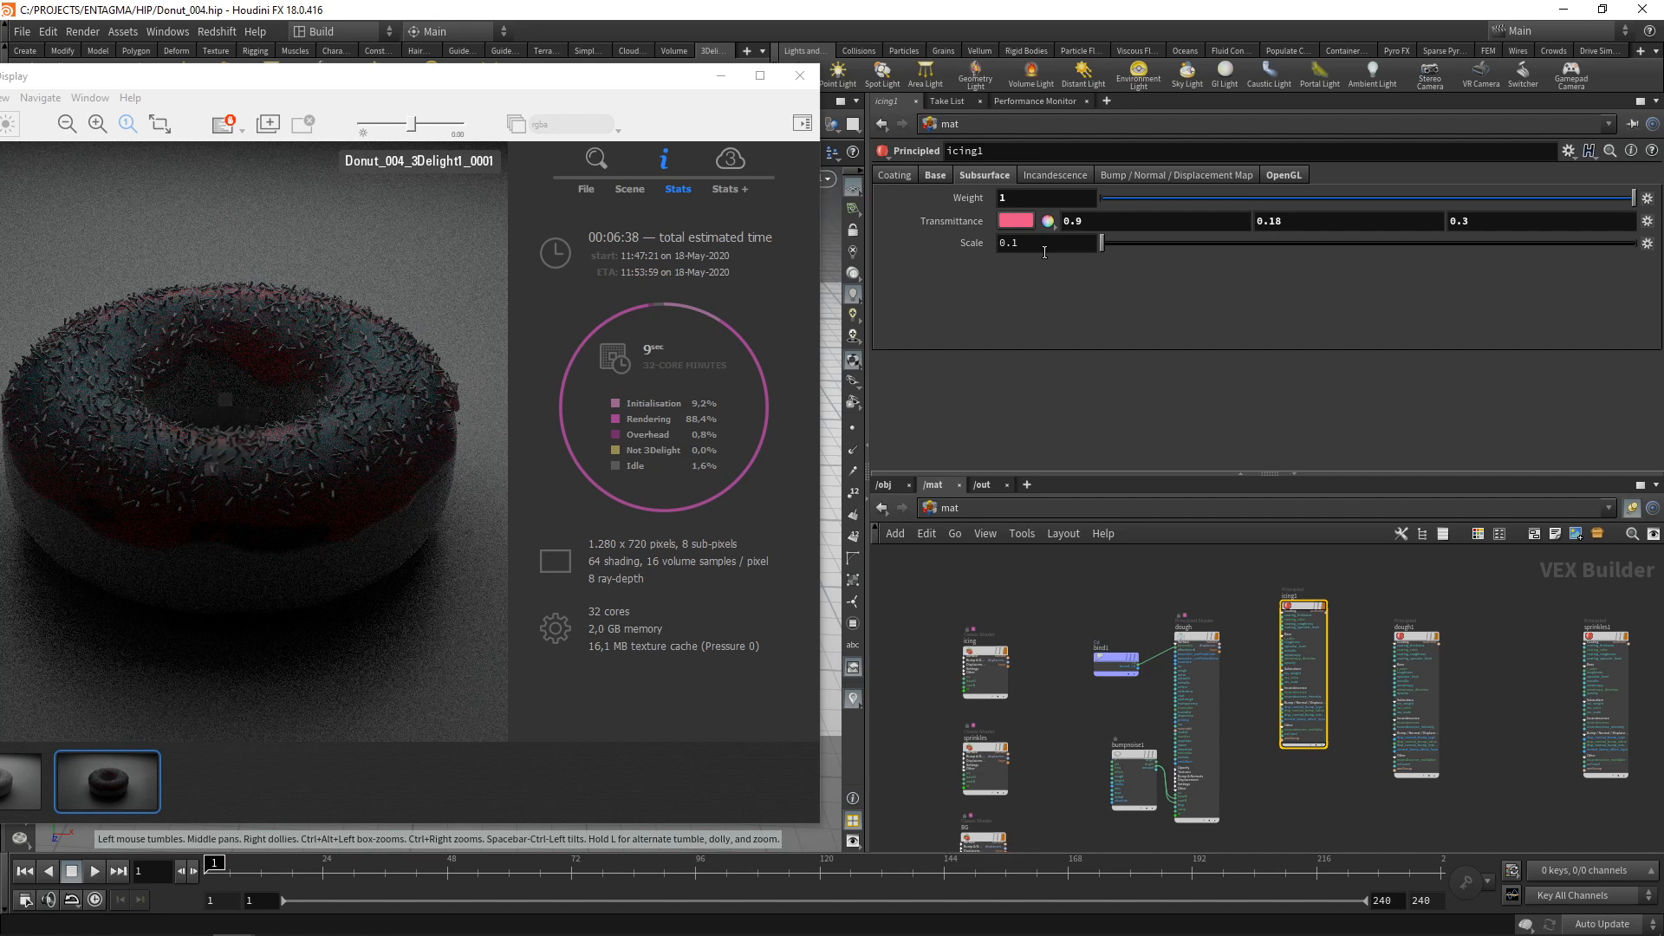
pyautogui.click(1011, 243)
pyautogui.write('0')
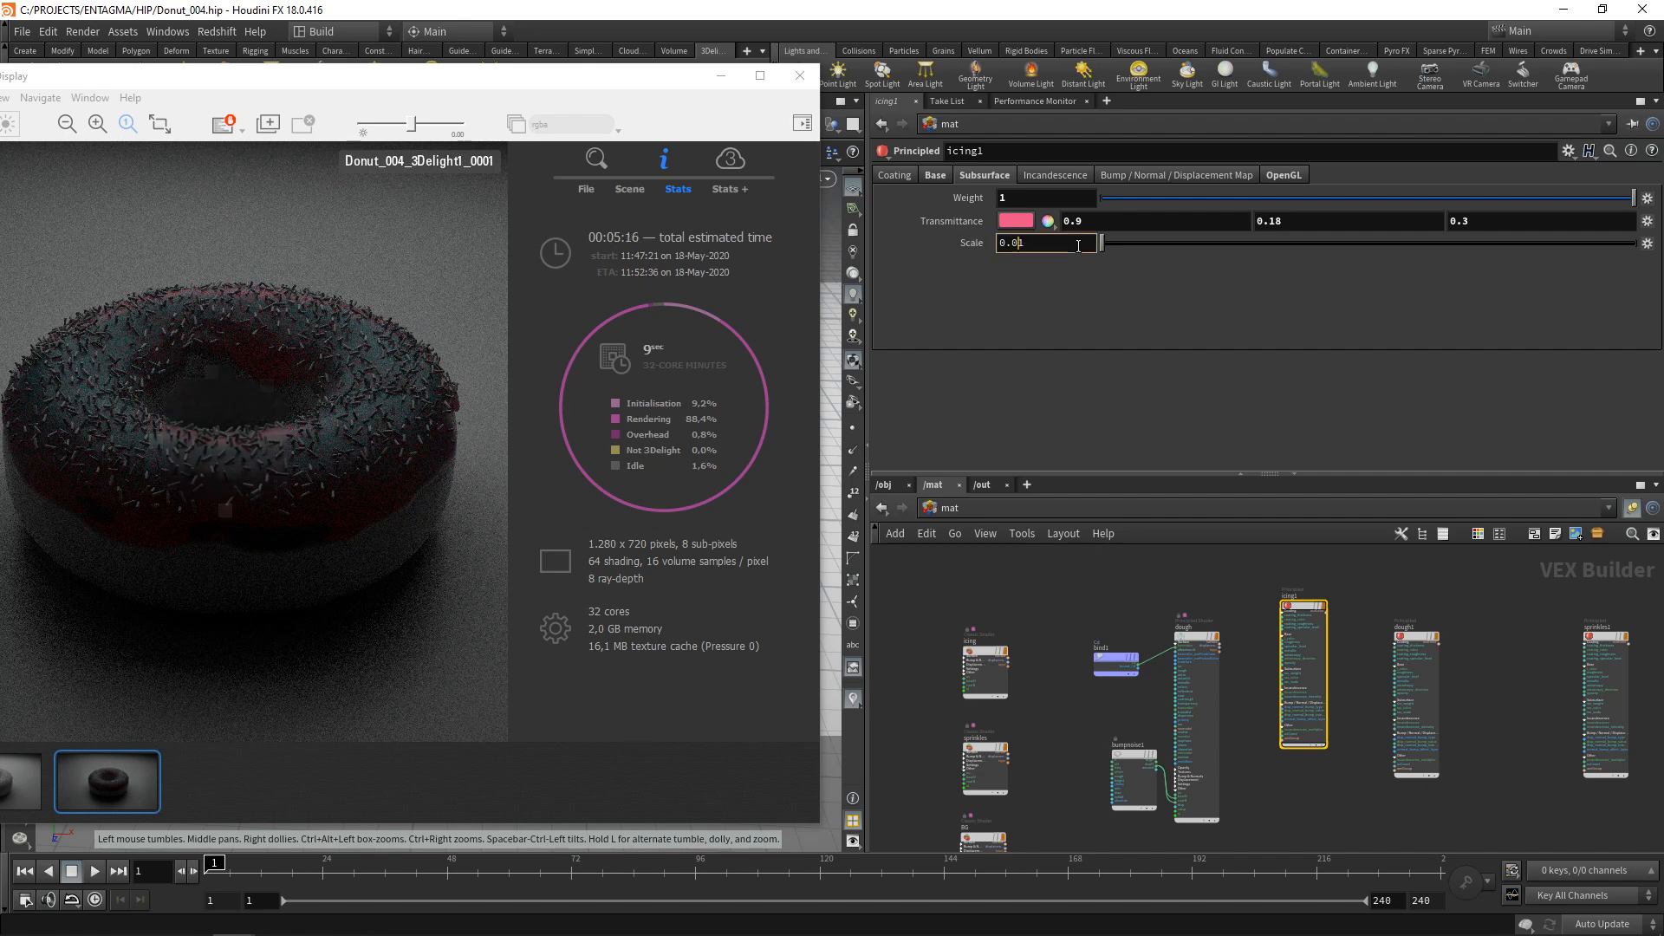
pyautogui.press('Return')
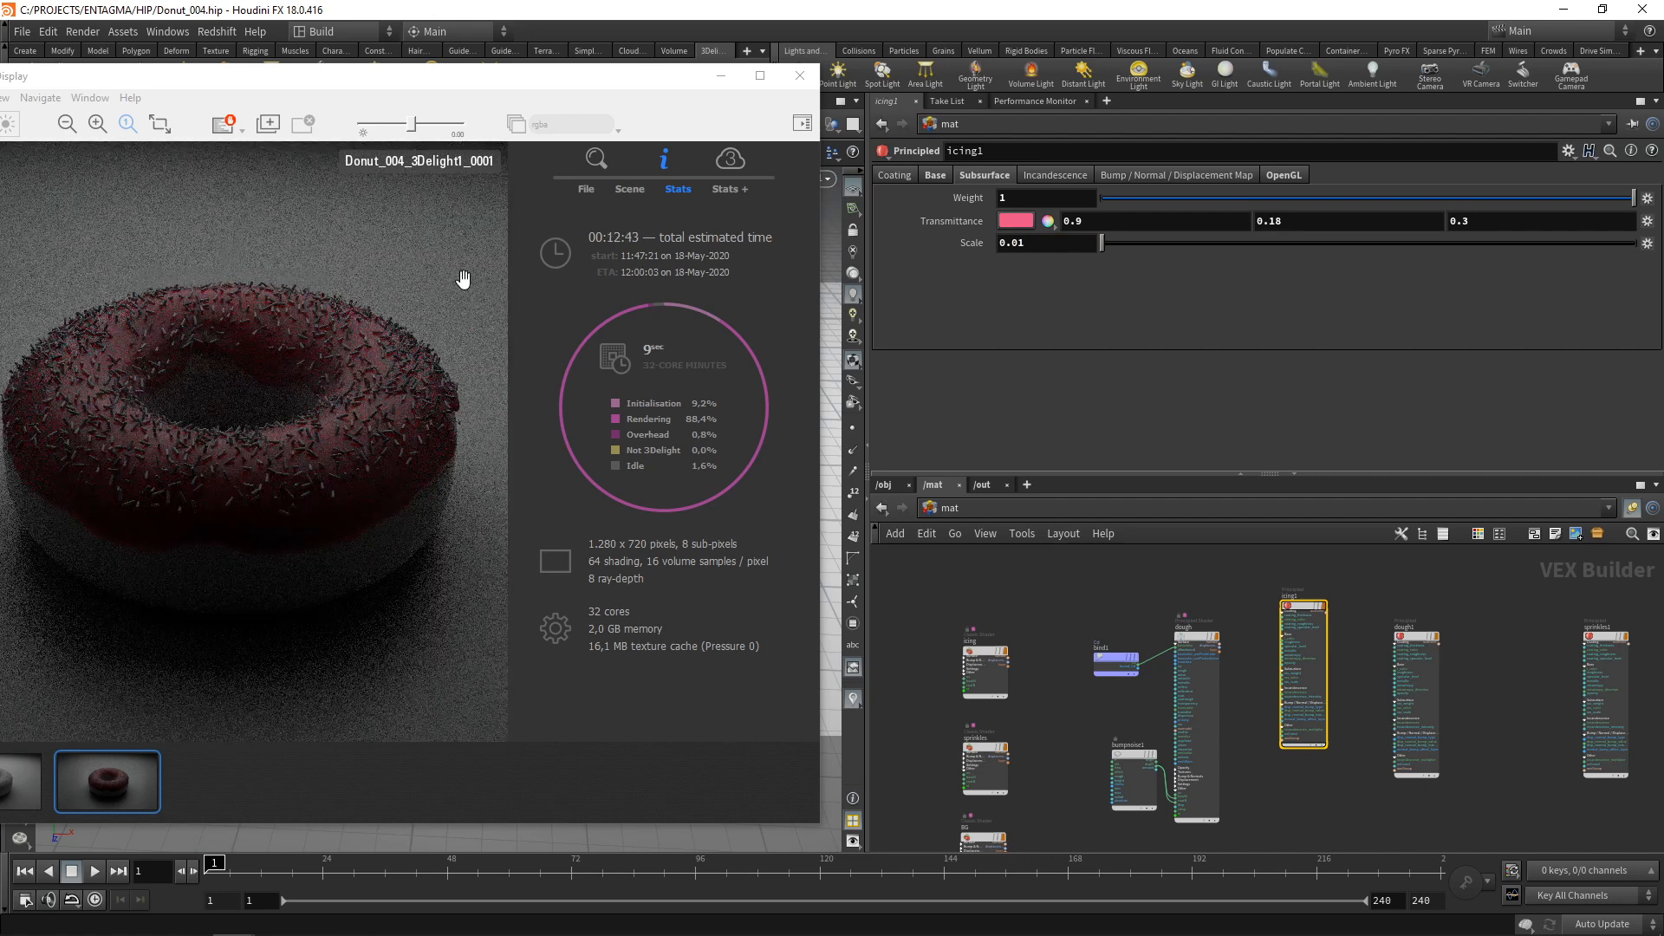
# Select all three area lights at the object level and set their exposure to 4
pyautogui.click(885, 485)
pyautogui.moveTo(1248, 790); pyautogui.dragTo(1540, 752)
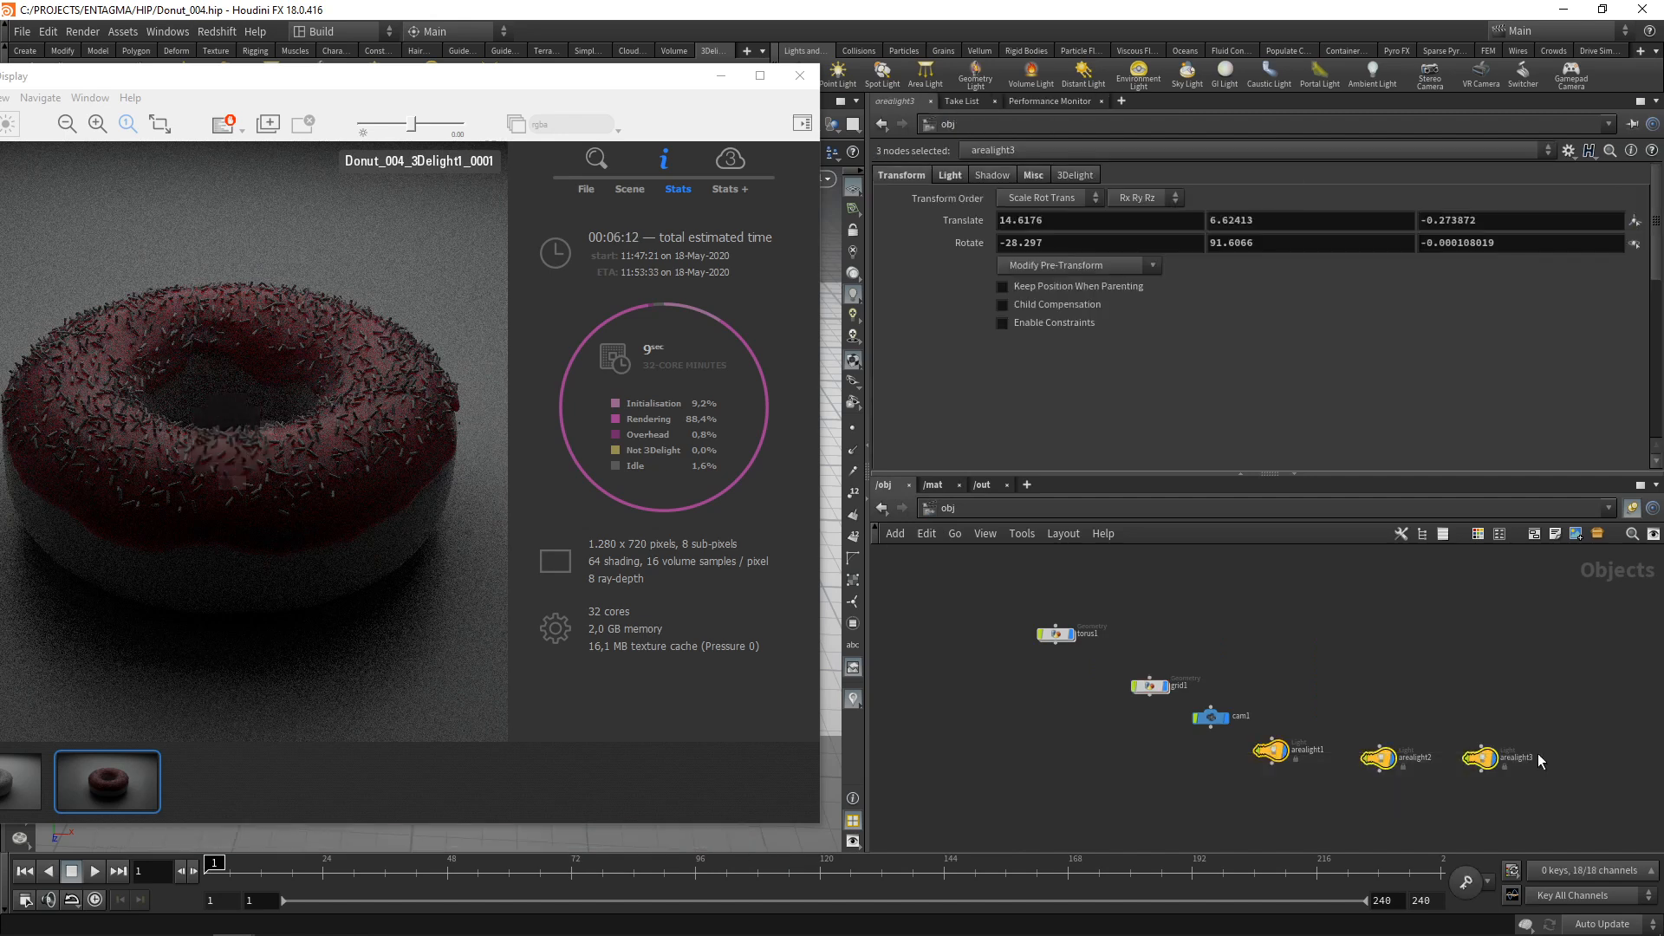
pyautogui.click(950, 175)
pyautogui.click(1014, 301)
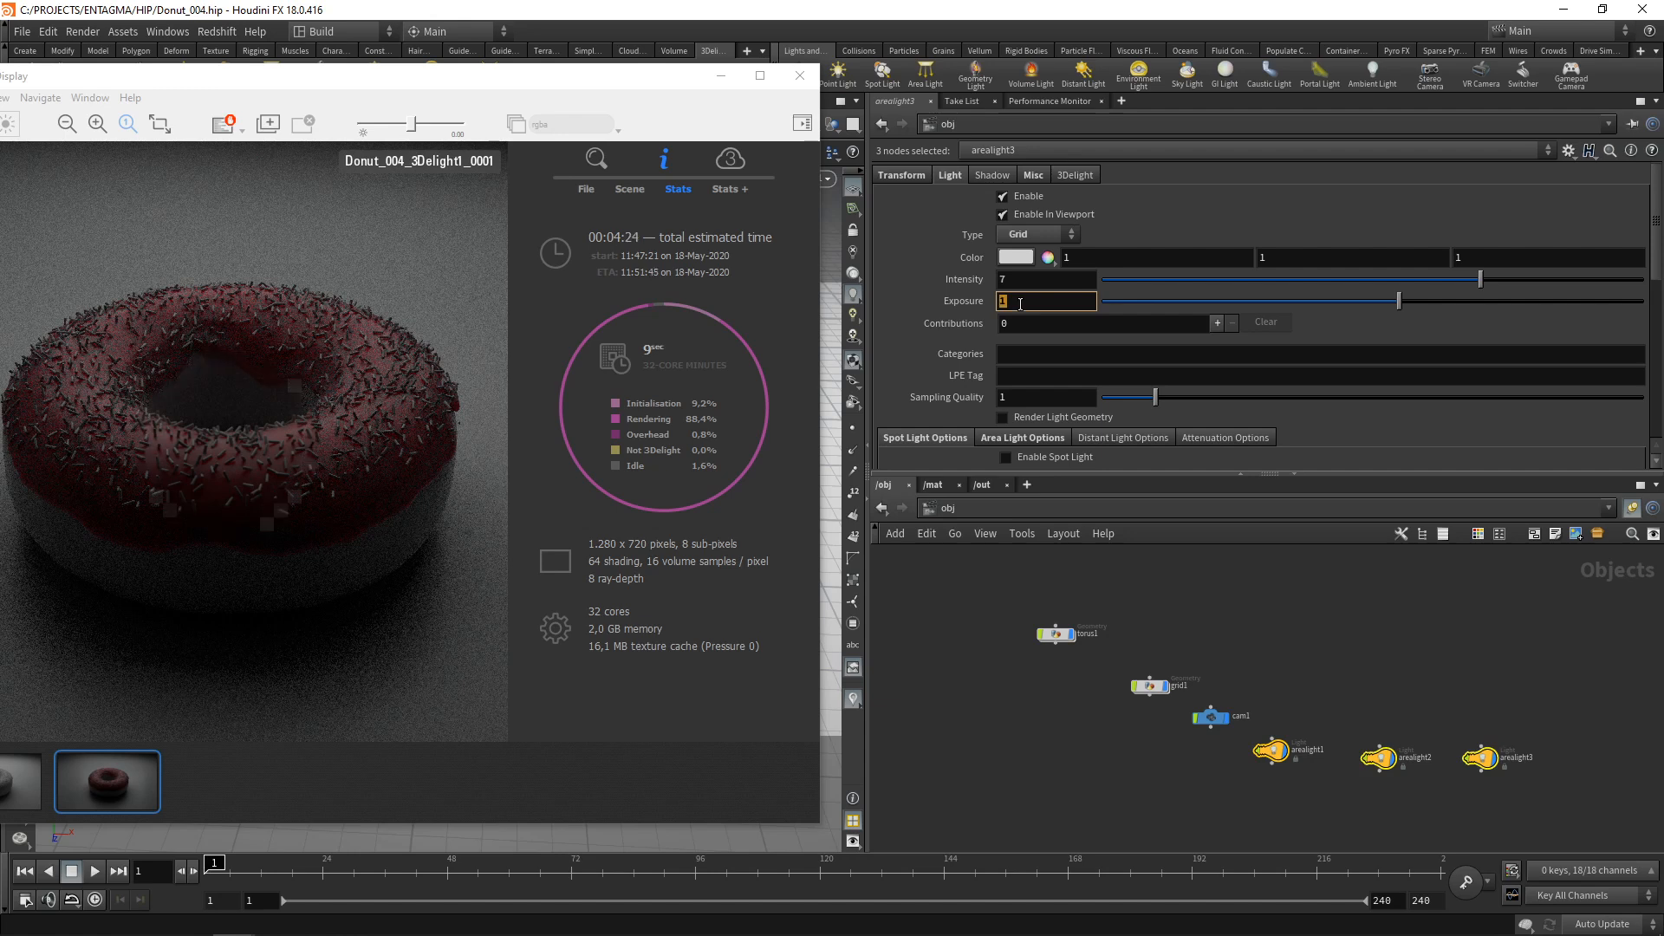
pyautogui.write('4')
pyautogui.press('Return')
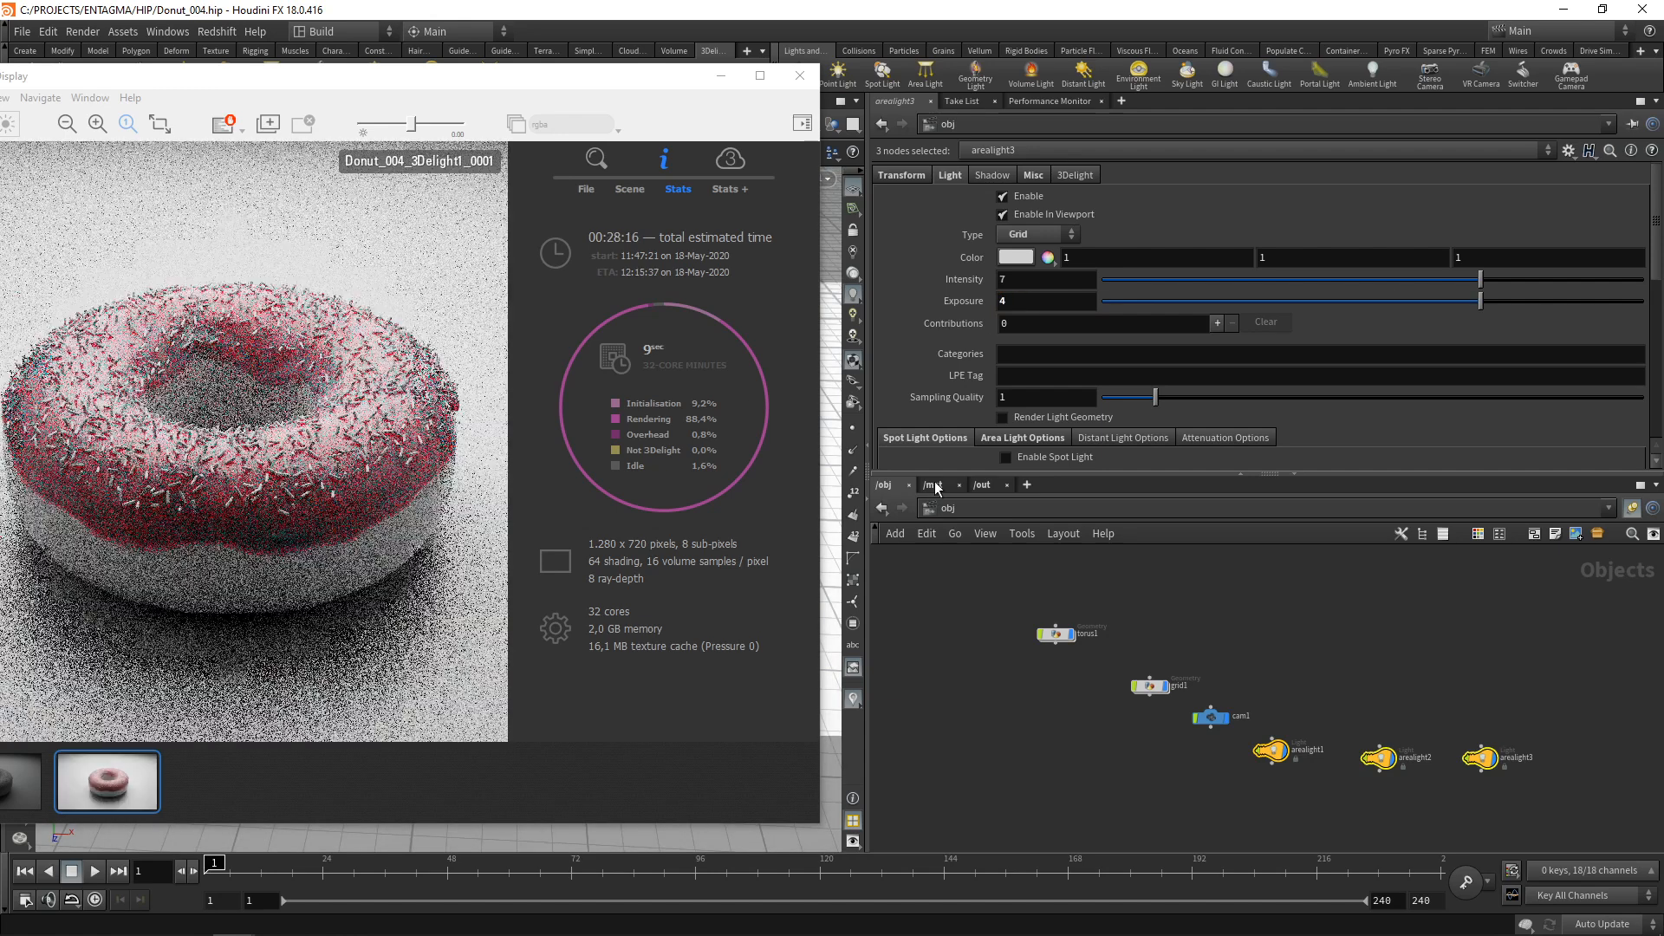
# Return to the mat network and place the BG1 material node below the icing1 node
pyautogui.click(933, 484)
pyautogui.moveTo(1566, 775); pyautogui.dragTo(1459, 743, button='middle')
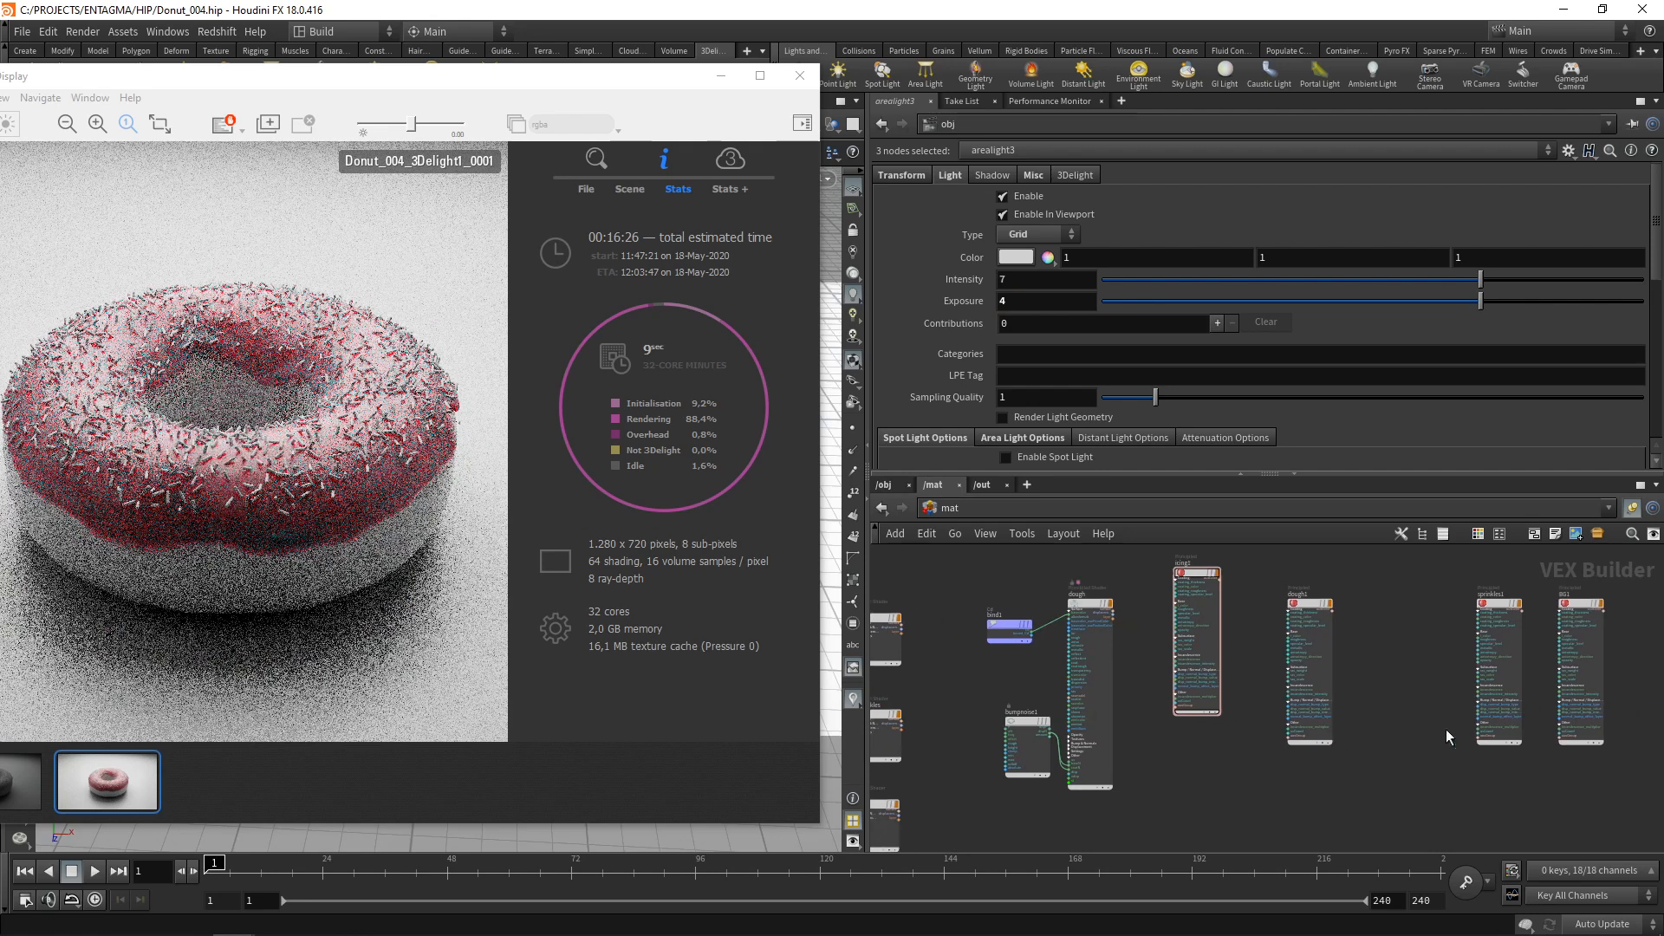
pyautogui.moveTo(1581, 602); pyautogui.dragTo(1197, 759)
# Copy the BG shader's diffuse base color (0.25, 0.3, 0.5) into the base color of the BG1 Principled material
pyautogui.moveTo(944, 716); pyautogui.dragTo(1030, 581, button='middle')
pyautogui.moveTo(1026, 654); pyautogui.dragTo(936, 728)
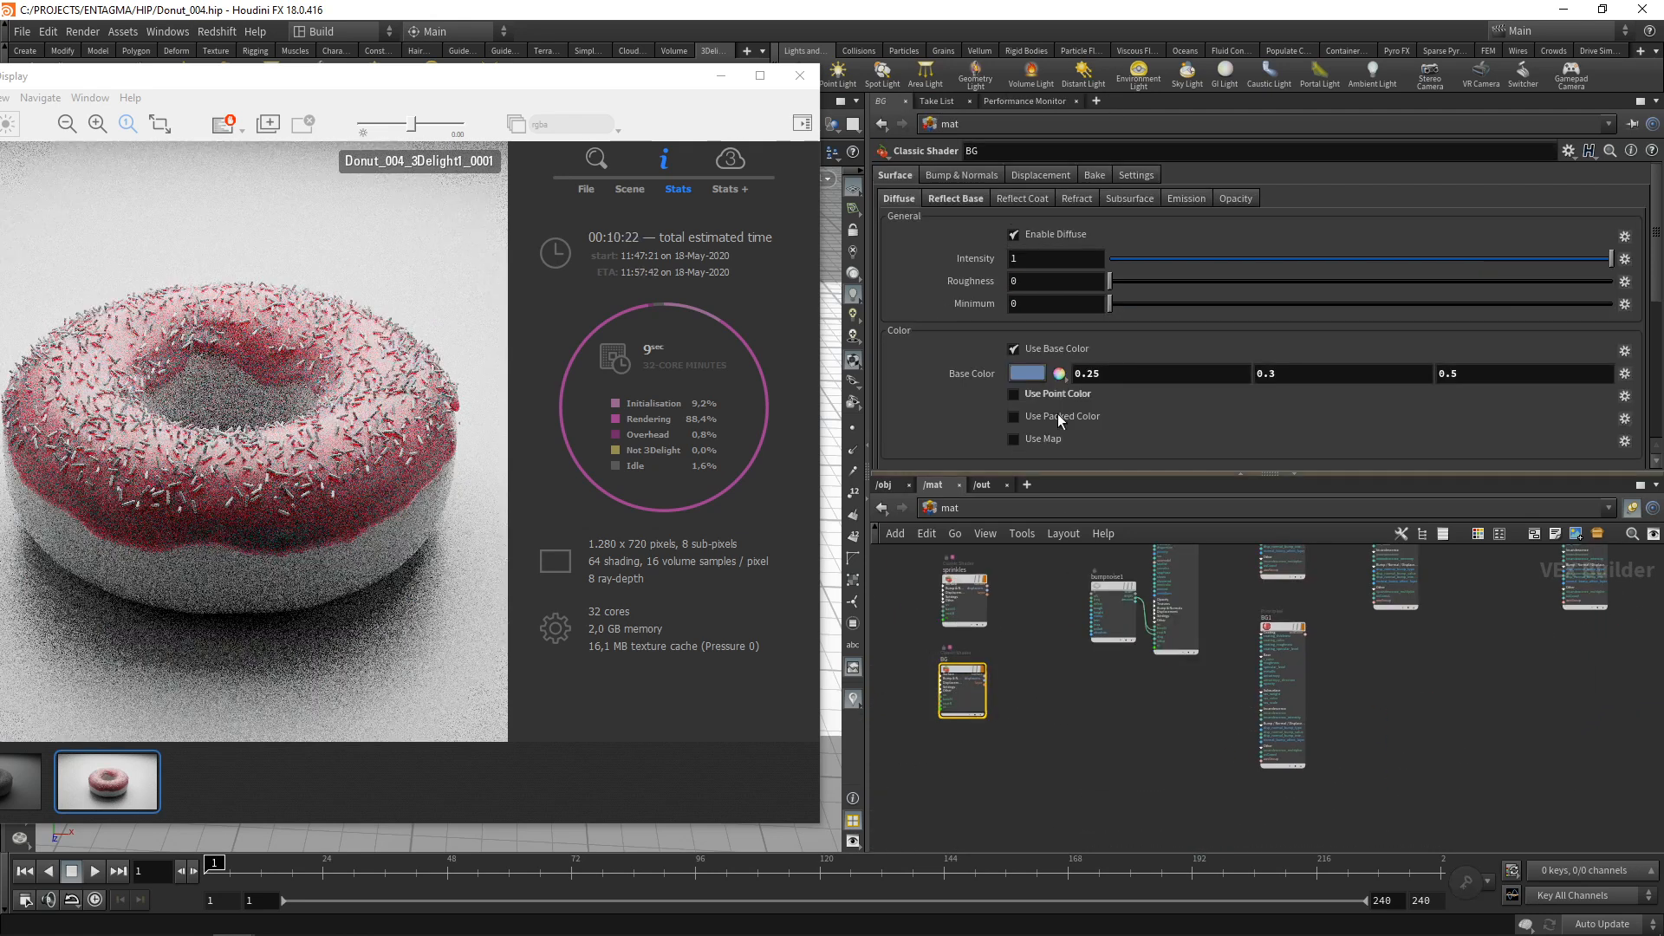
pyautogui.rightClick(971, 373)
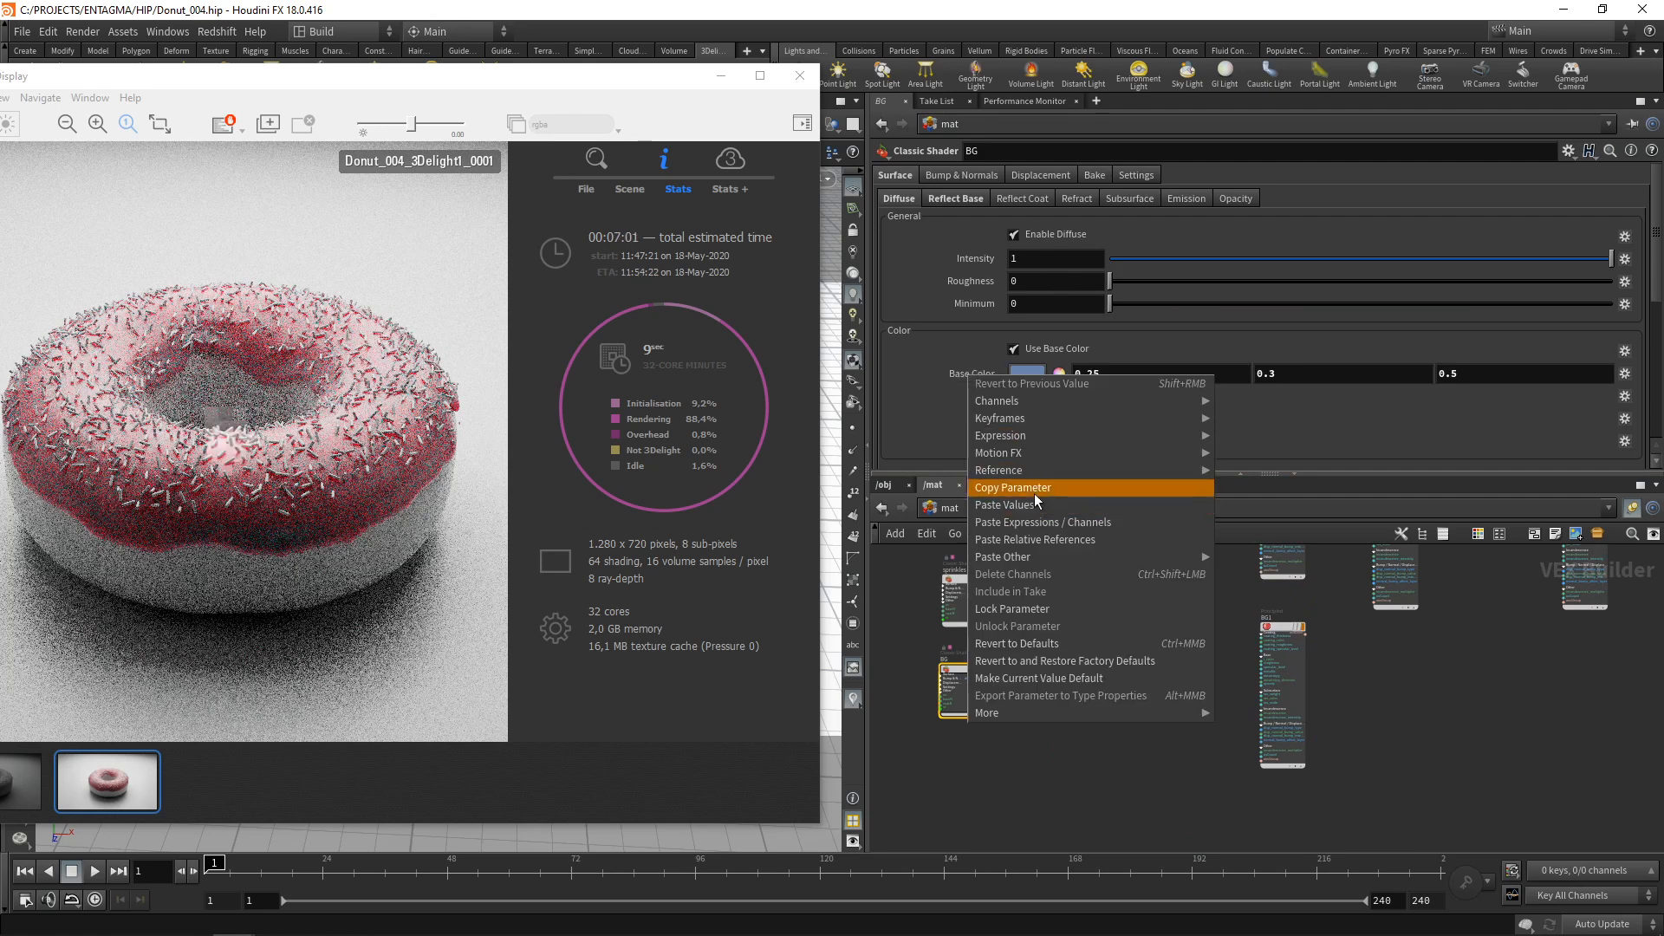
pyautogui.click(1012, 488)
pyautogui.click(1283, 694)
pyautogui.click(934, 174)
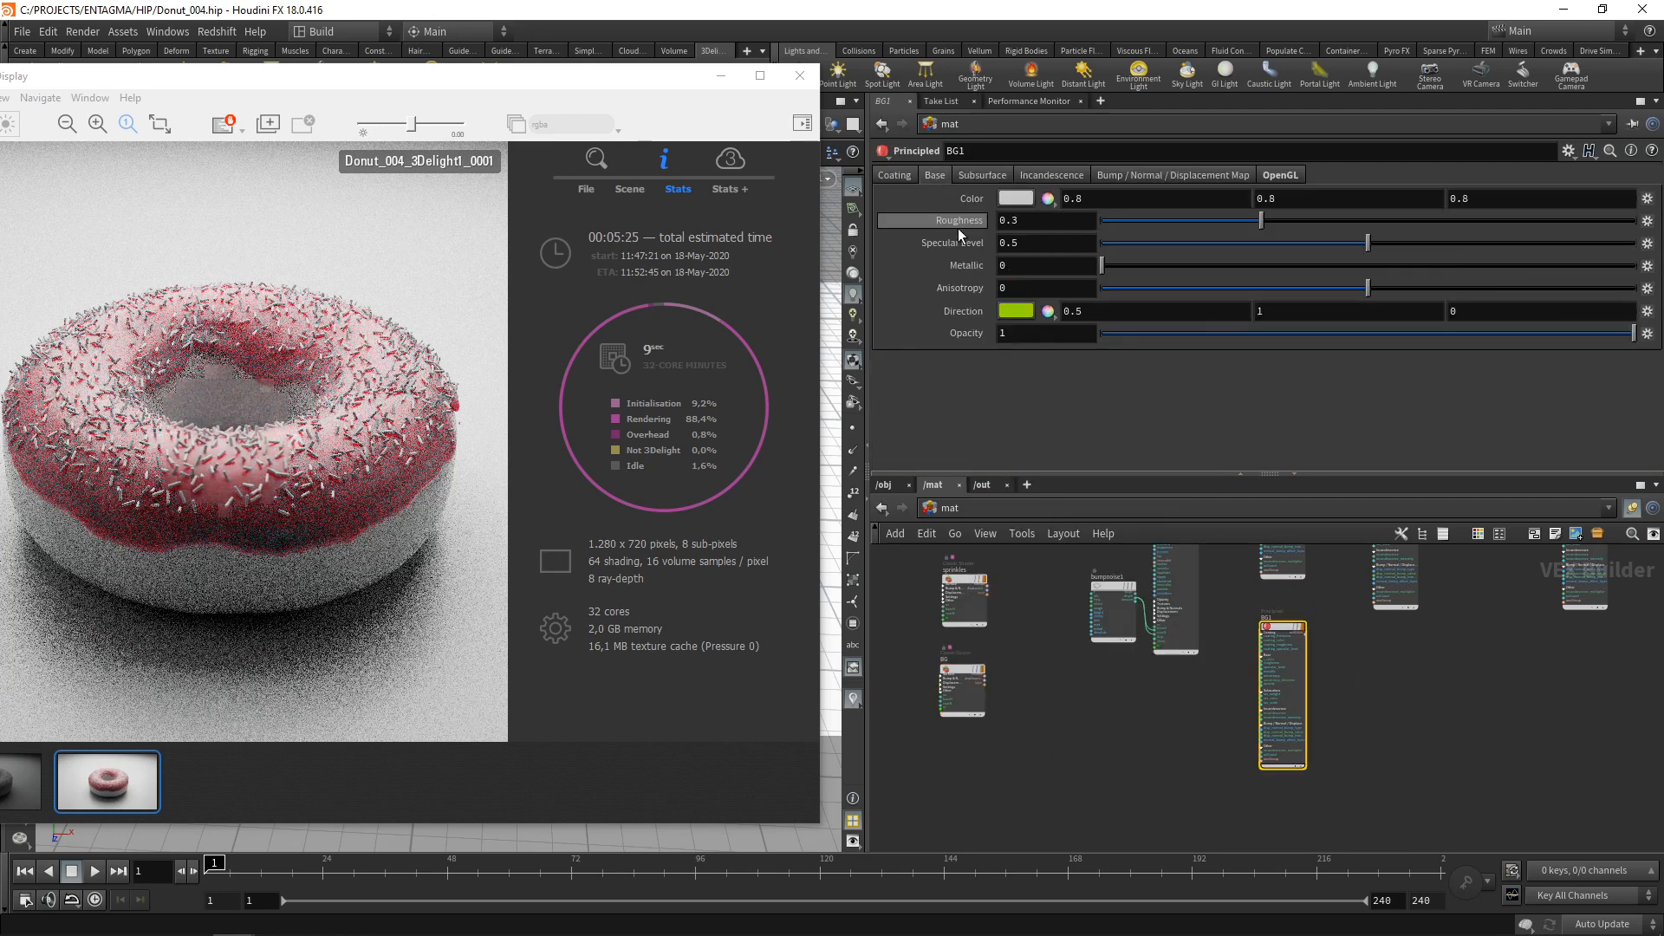
pyautogui.rightClick(969, 198)
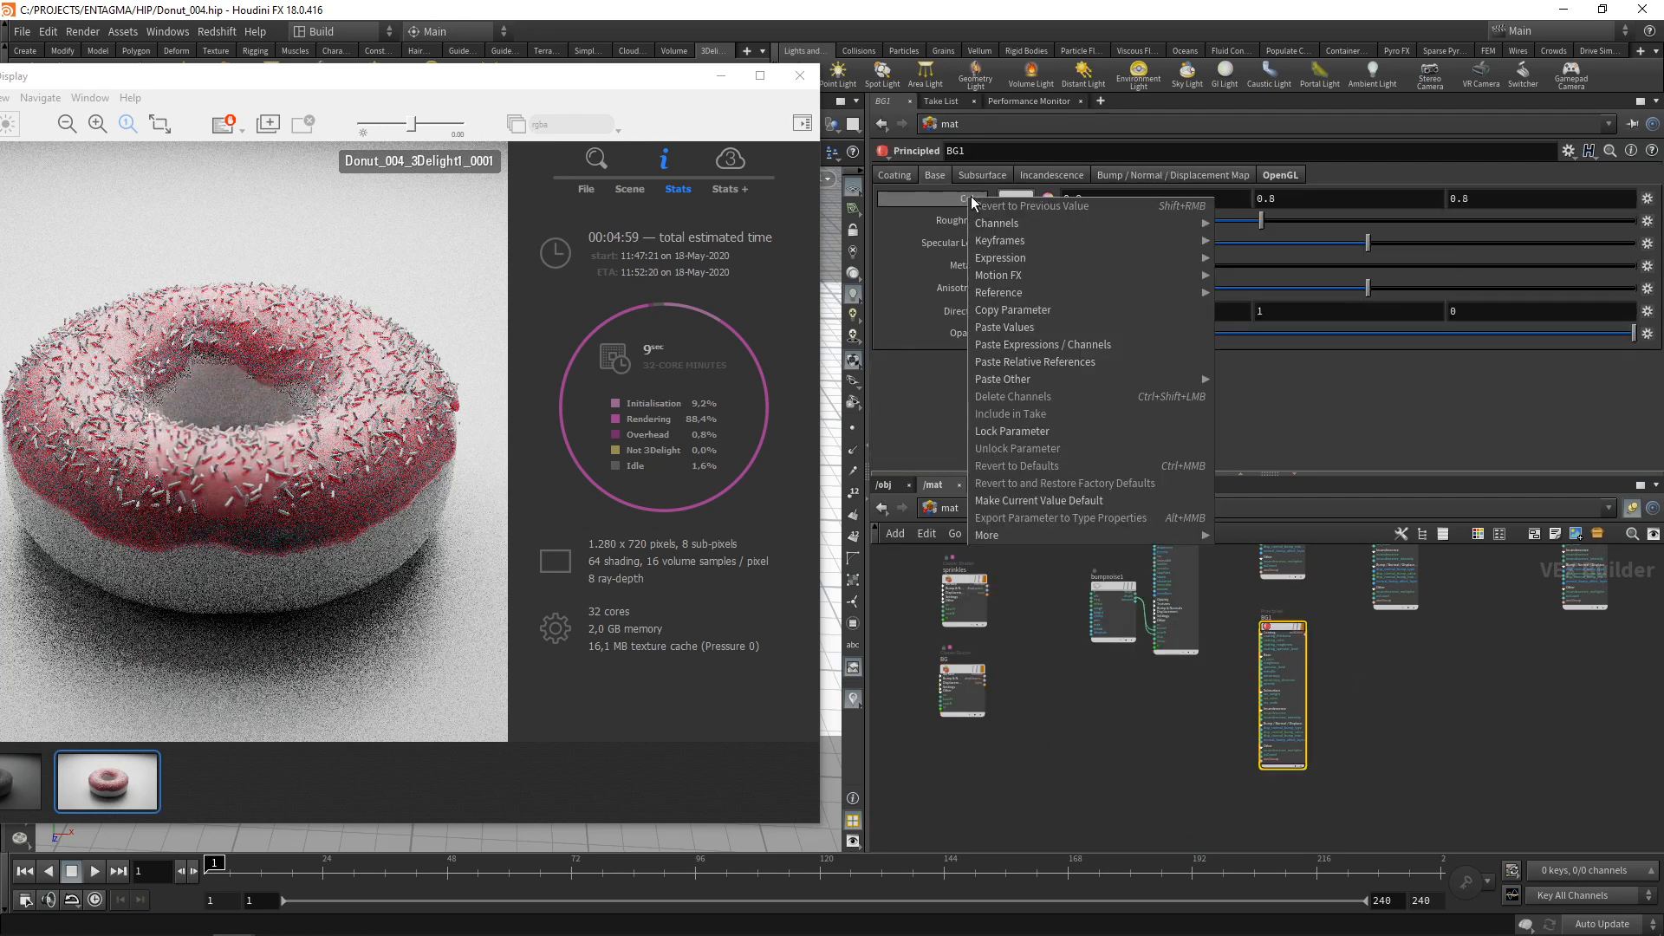
pyautogui.click(1023, 327)
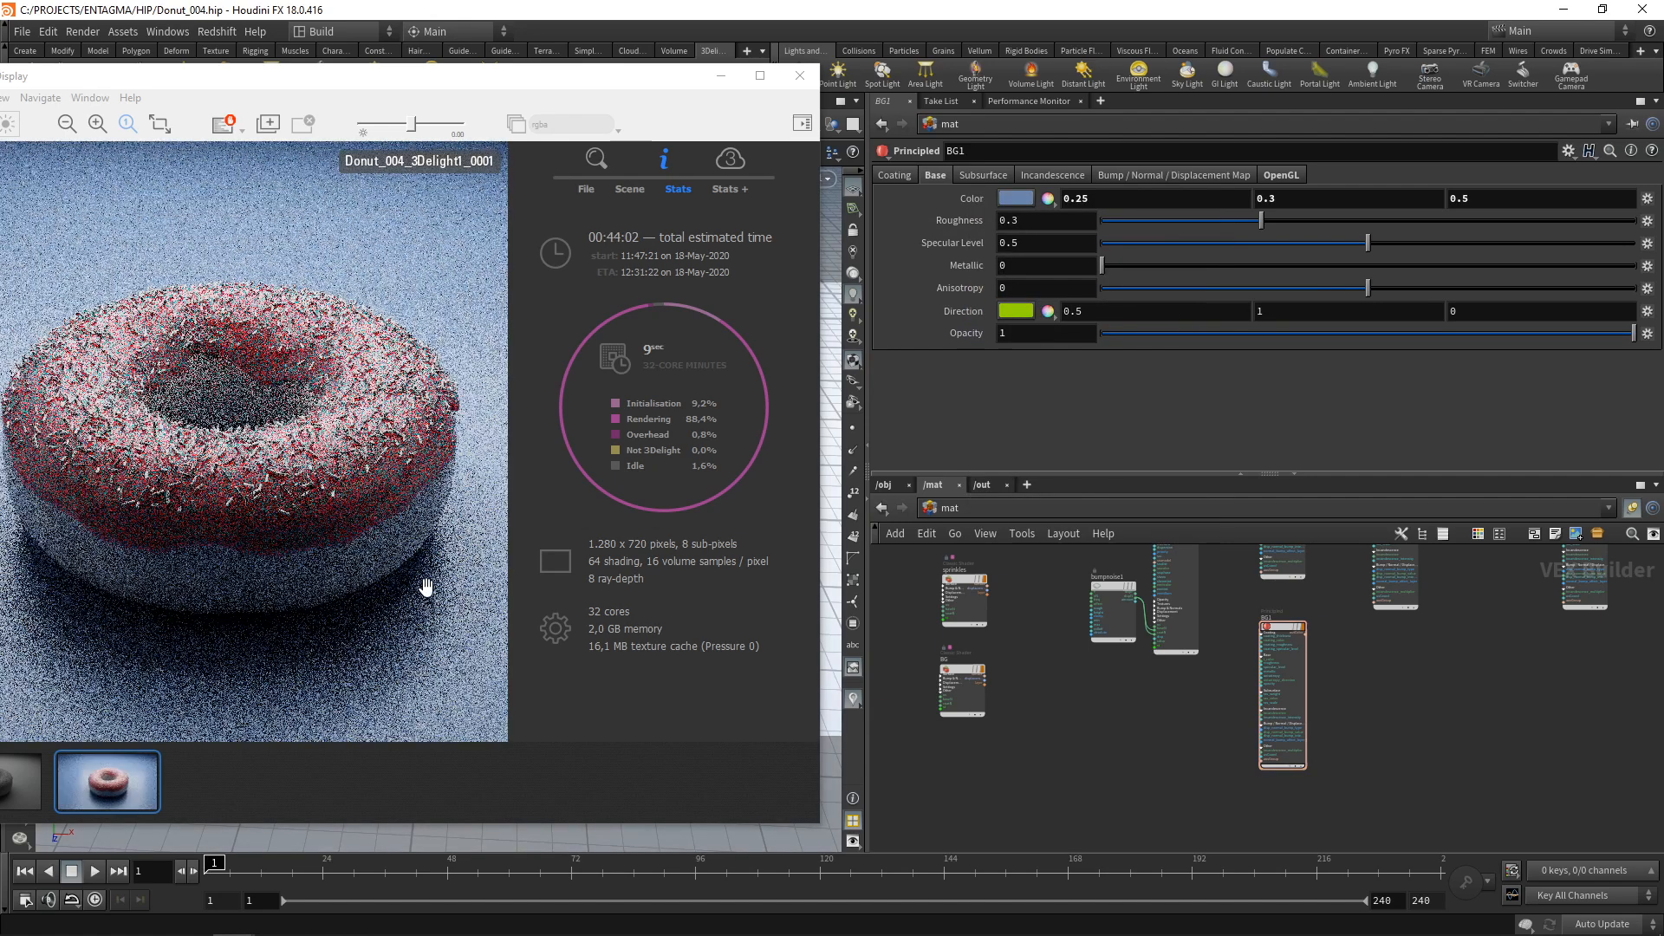
# Try to save the scene file and dismiss the error dialog
pyautogui.click(22, 32)
pyautogui.click(36, 112)
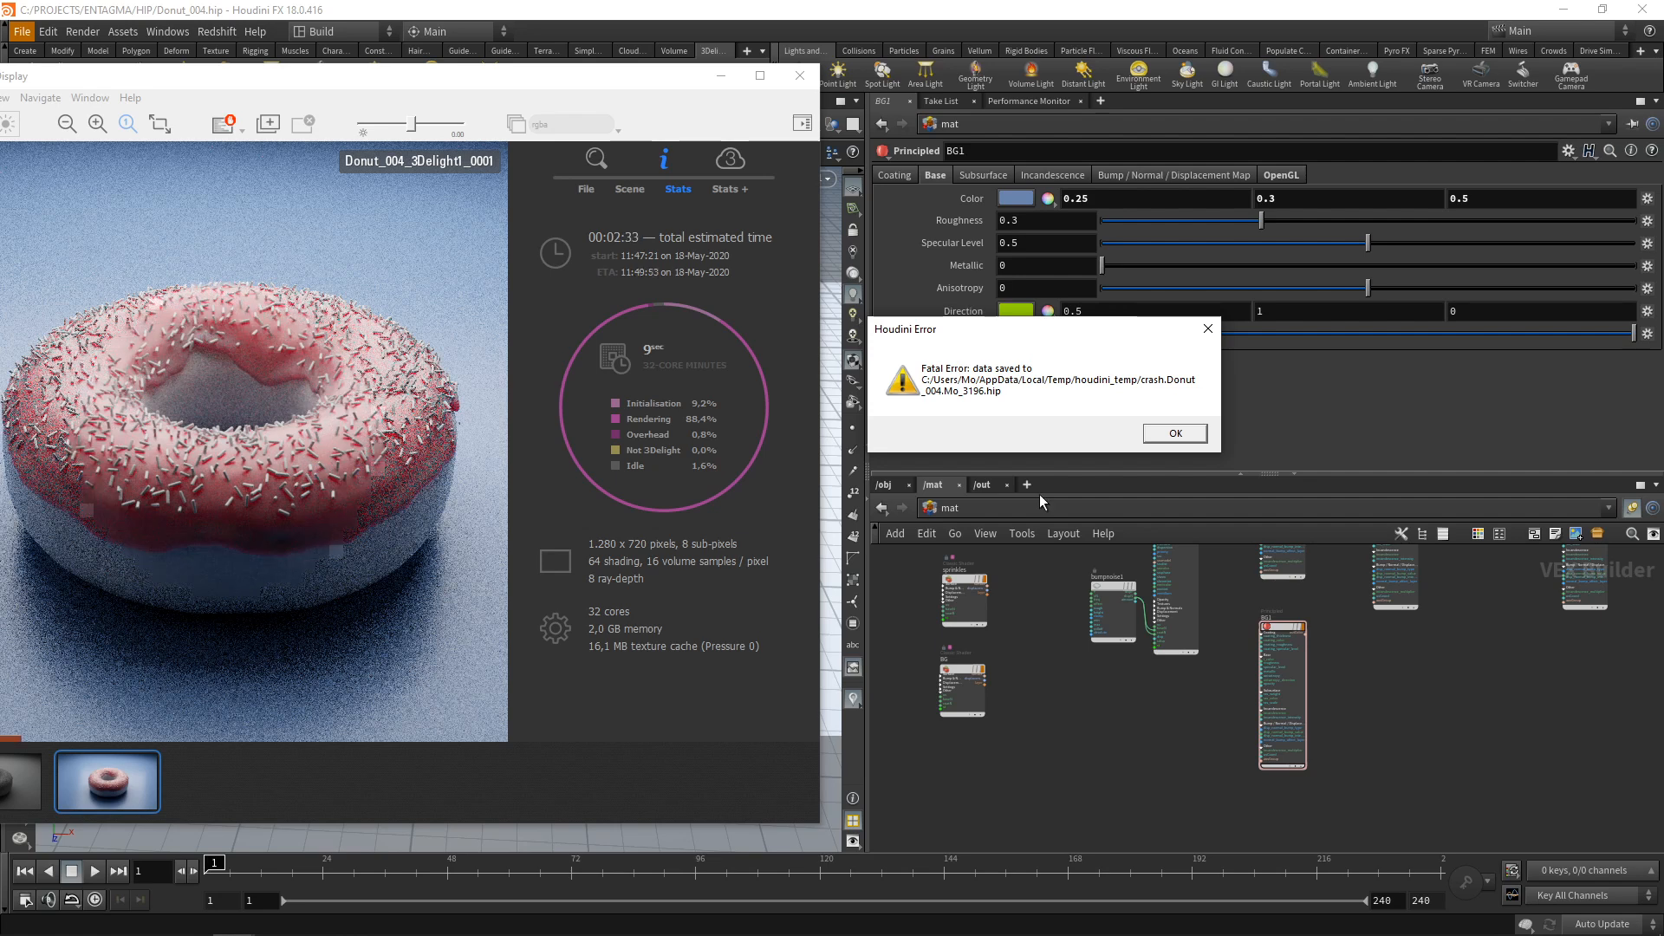
pyautogui.click(1181, 436)
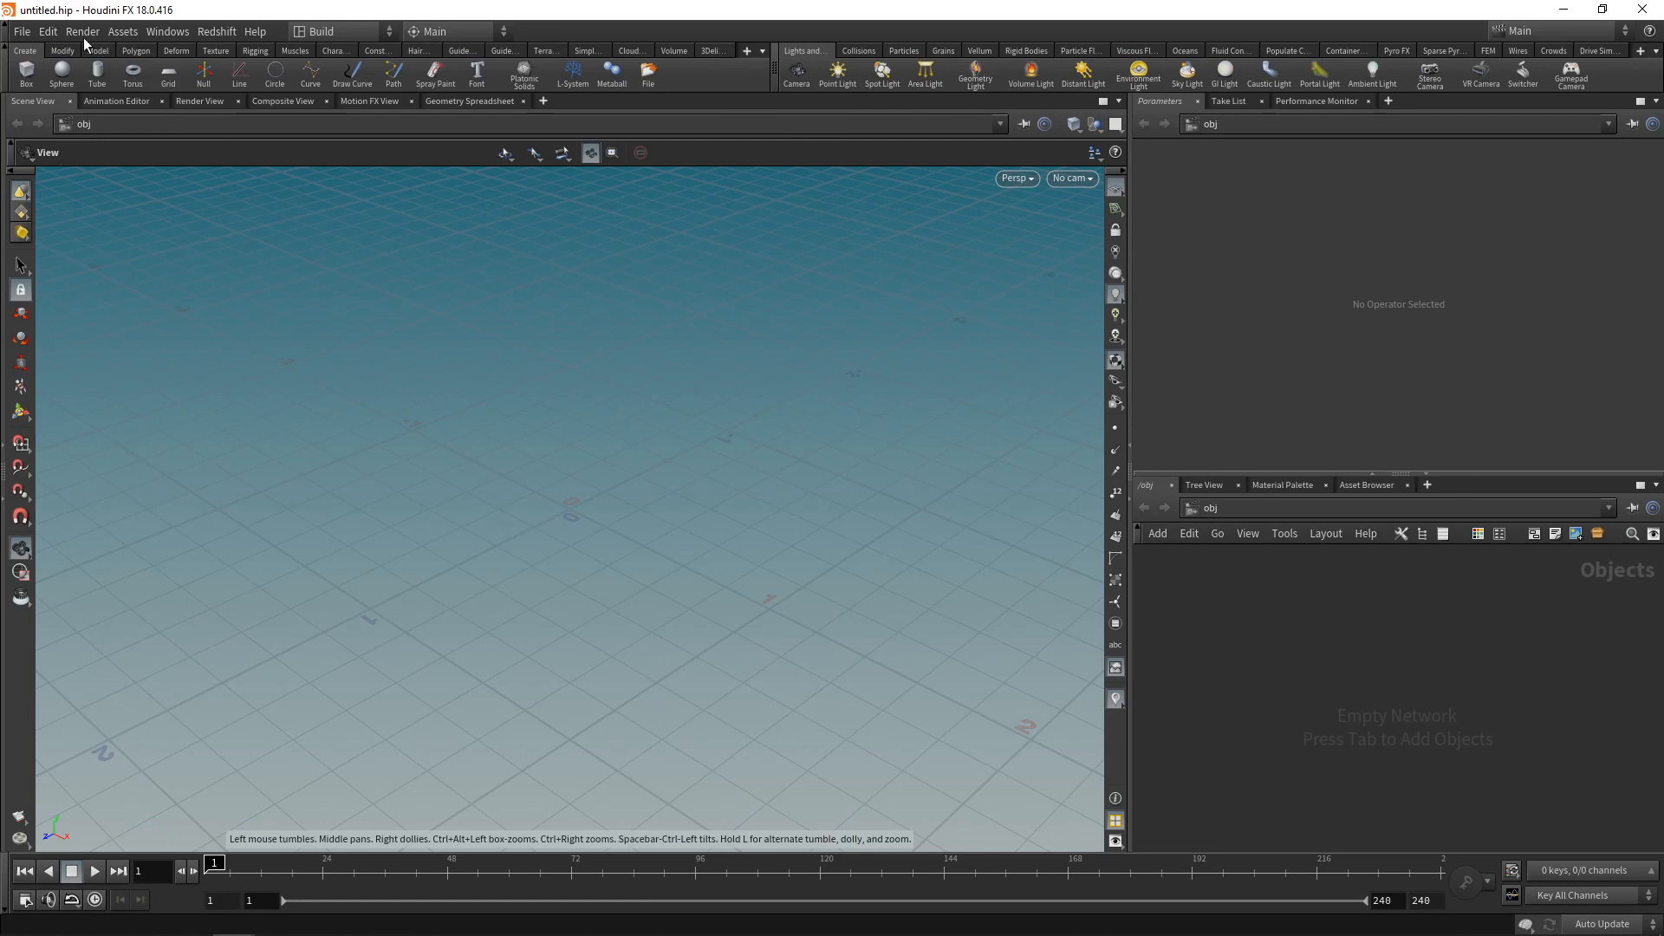
# Open the most recently modified Donut_004 crash recovery file from the $TEMP folder
pyautogui.click(21, 32)
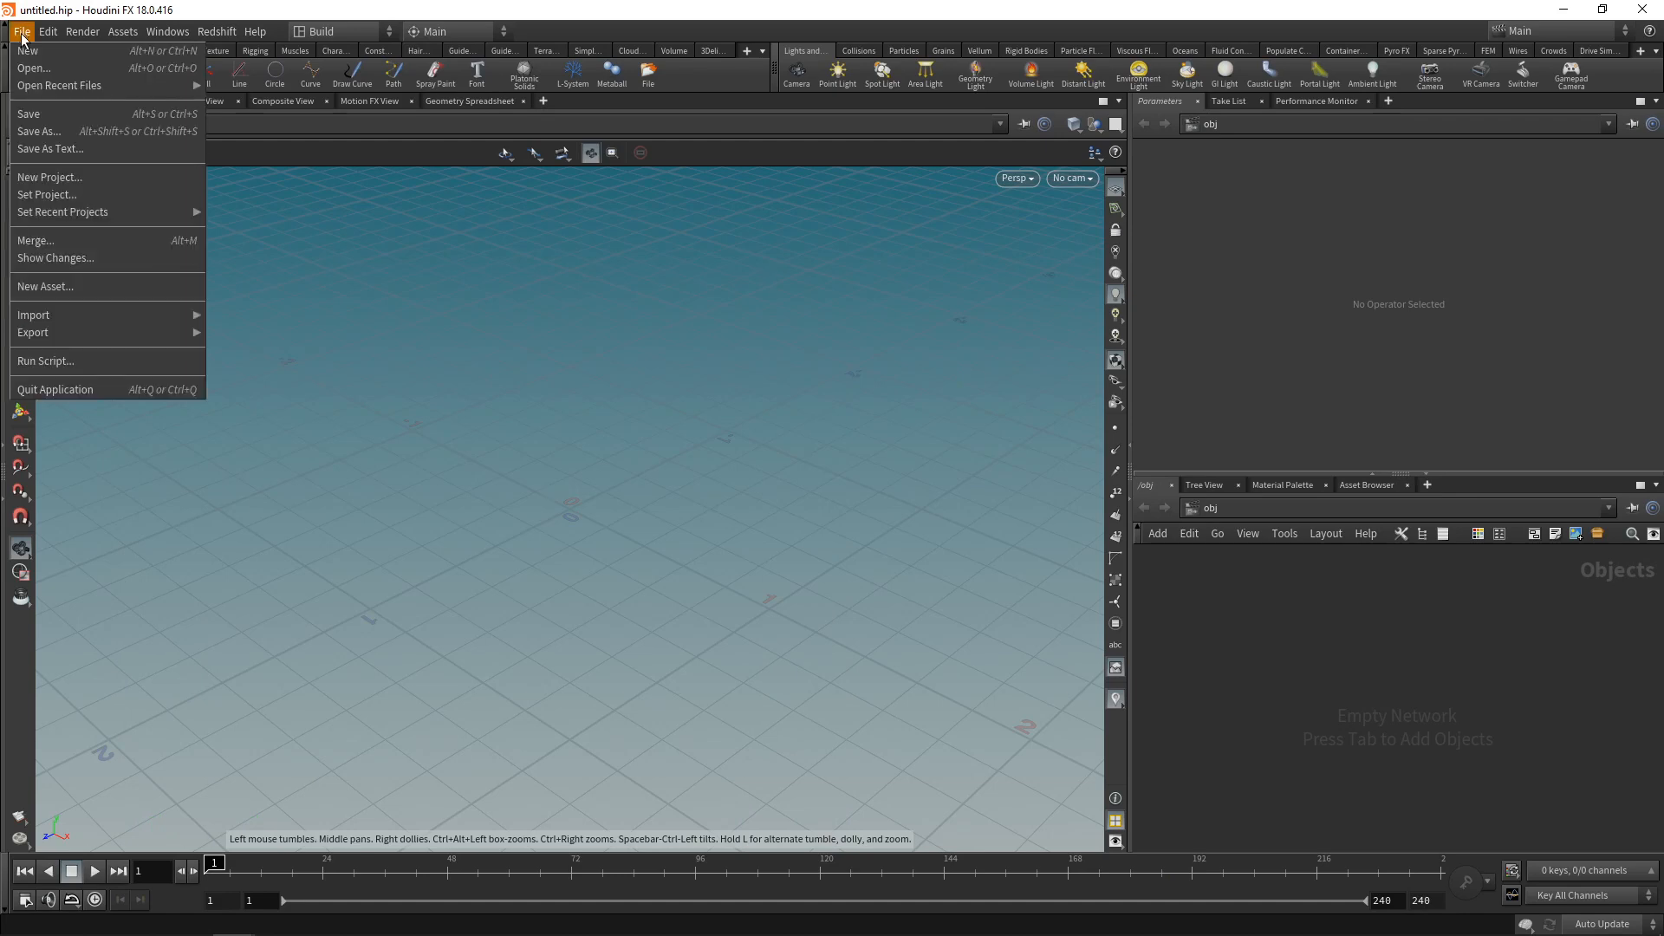
pyautogui.click(34, 67)
pyautogui.click(48, 234)
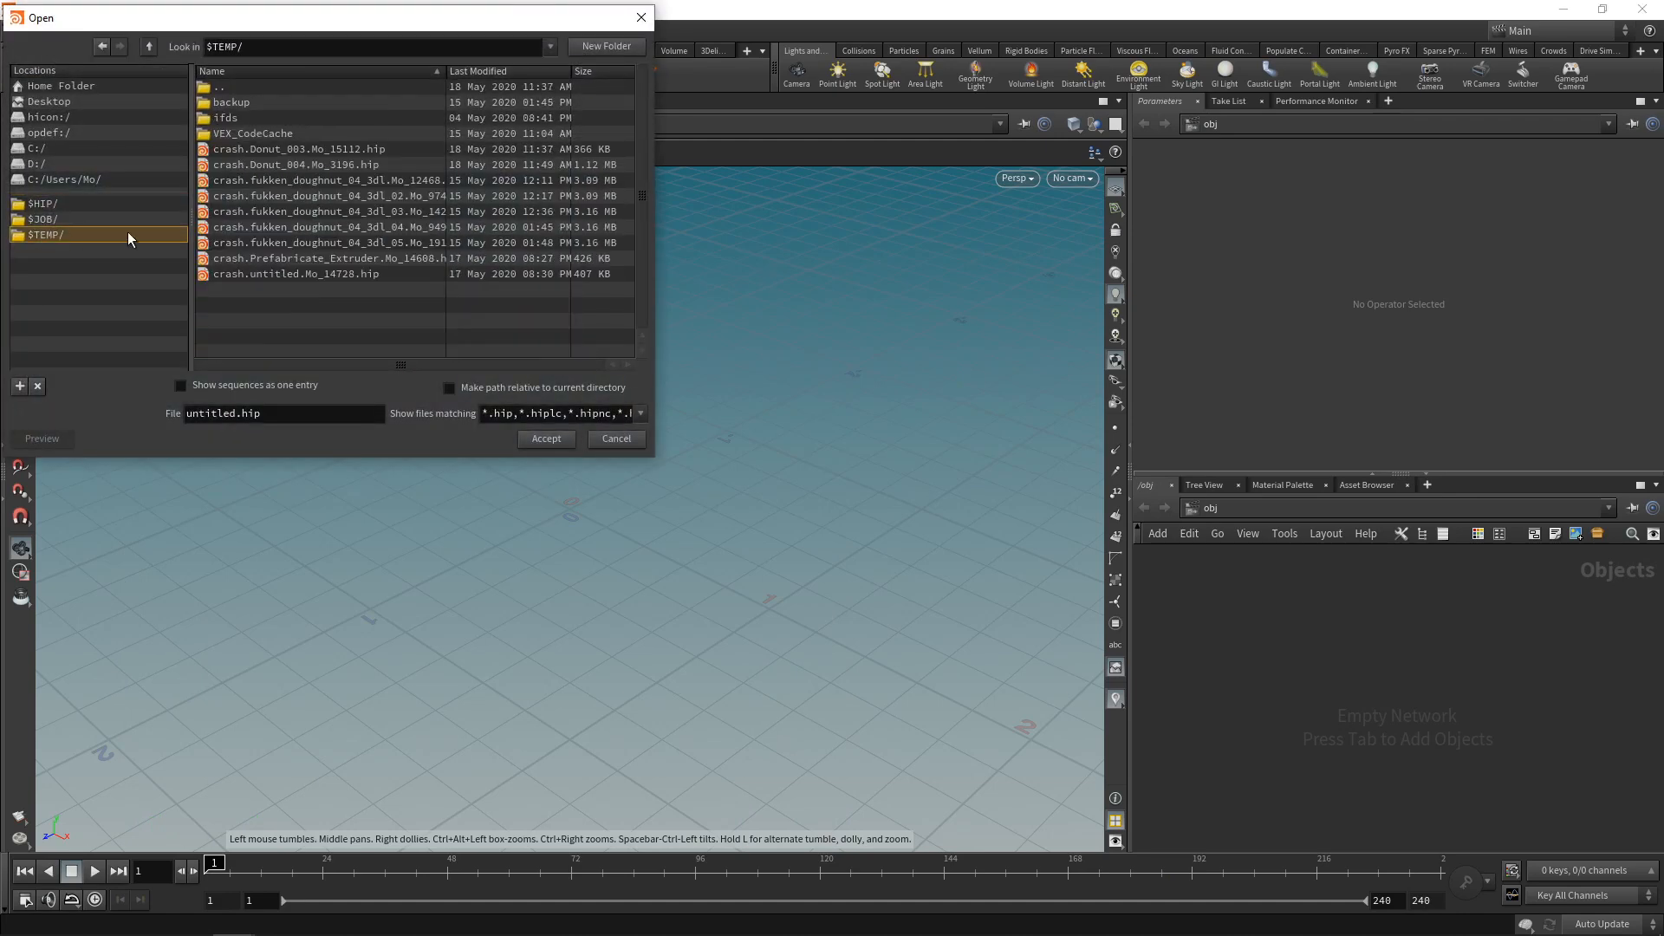
pyautogui.click(500, 71)
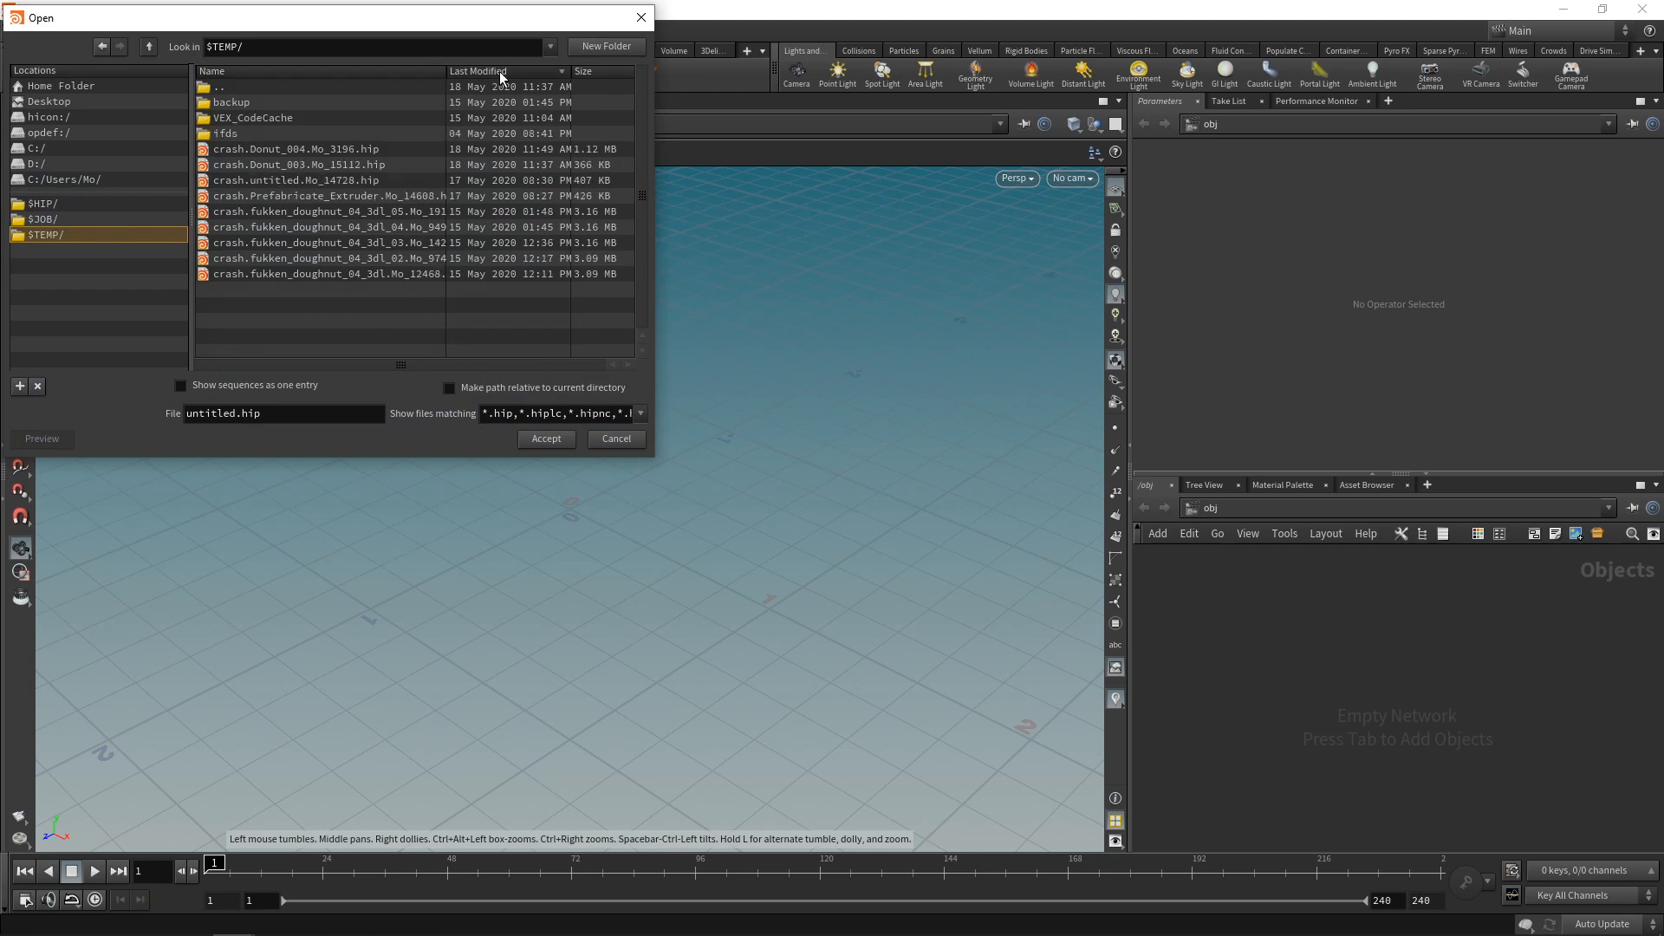
pyautogui.click(327, 153)
pyautogui.doubleClick(328, 149)
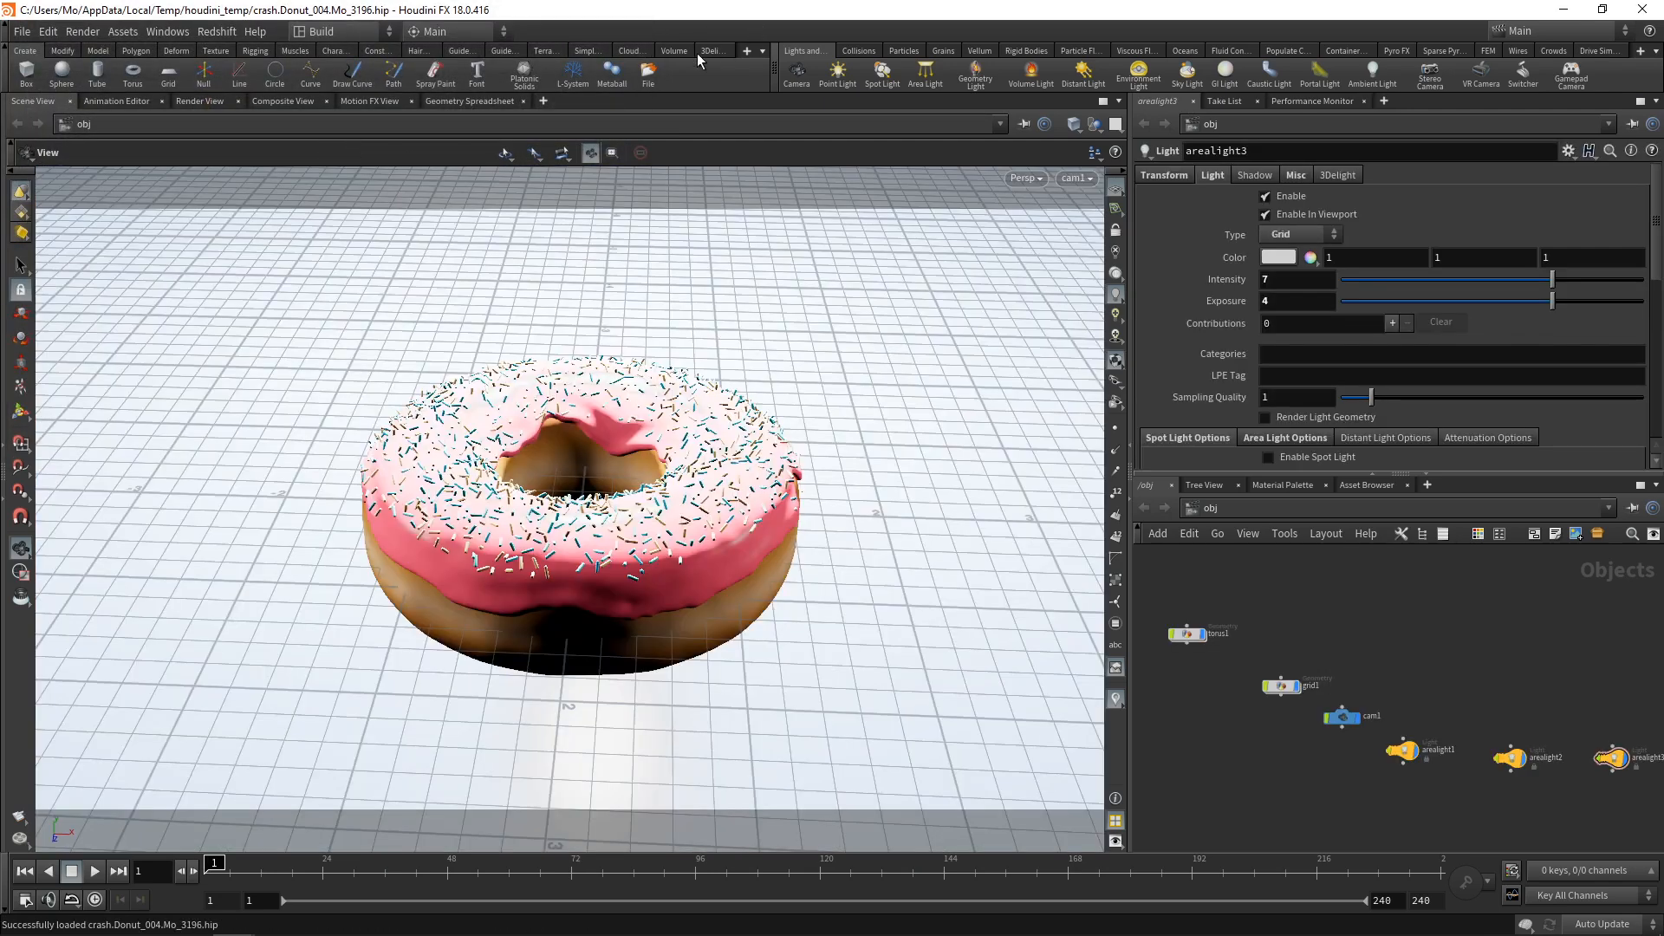
# Render the recovered scene with 3Delight, rearranging the panes first, and minimize the render display when done
pyautogui.click(704, 54)
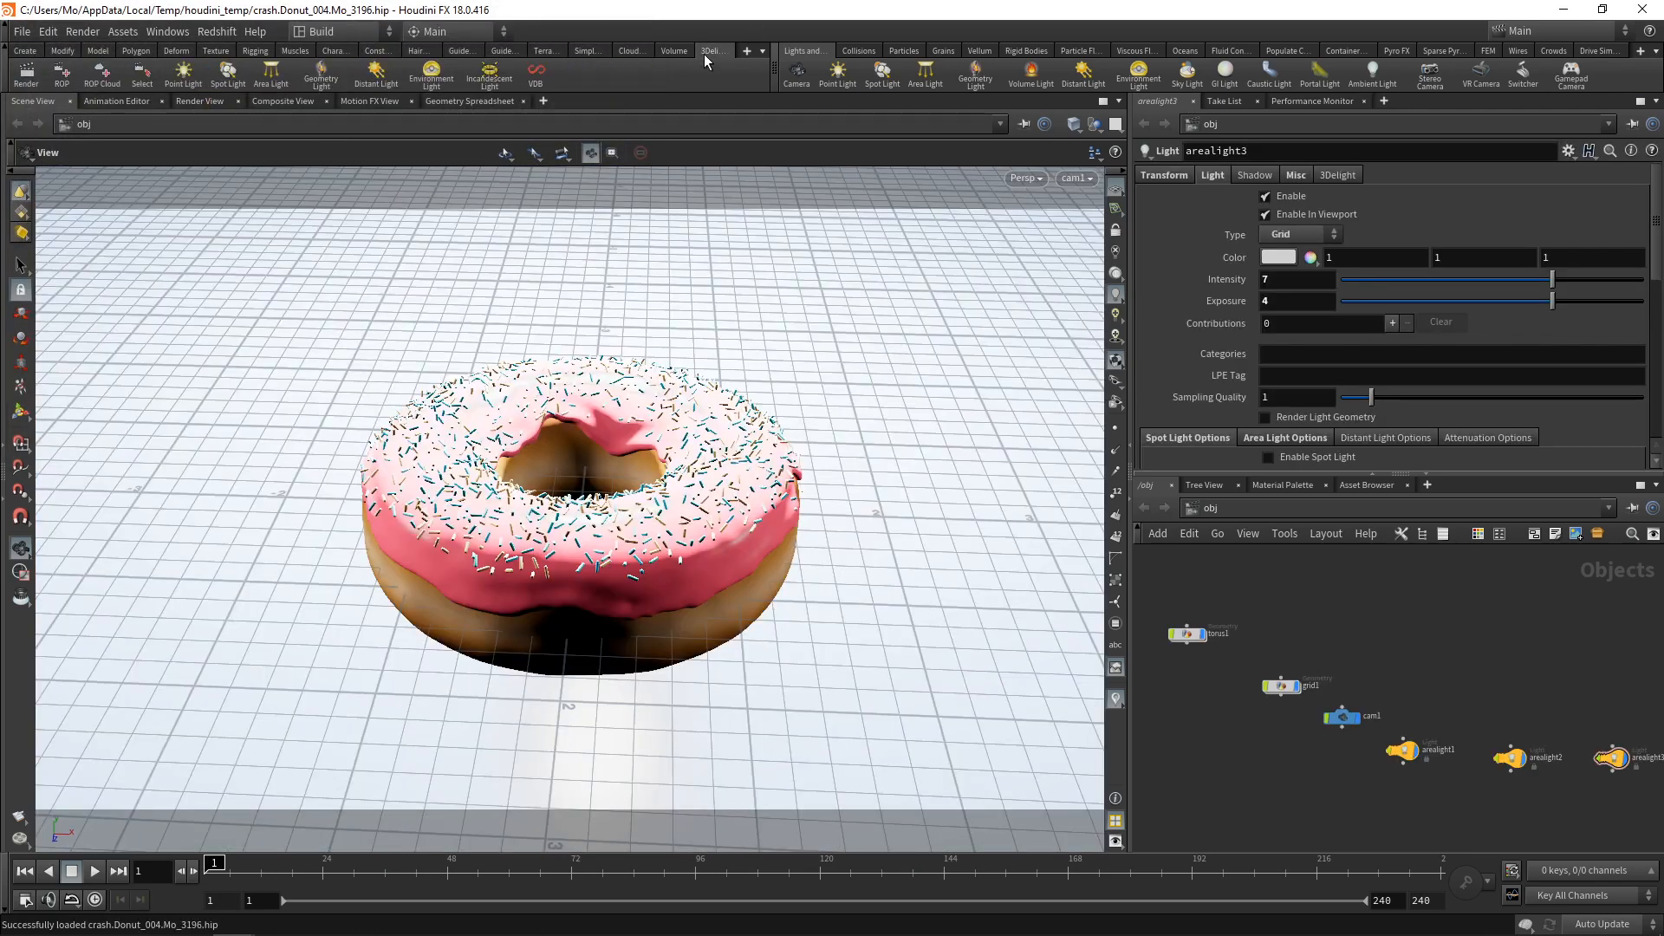
pyautogui.click(1238, 485)
pyautogui.click(1259, 485)
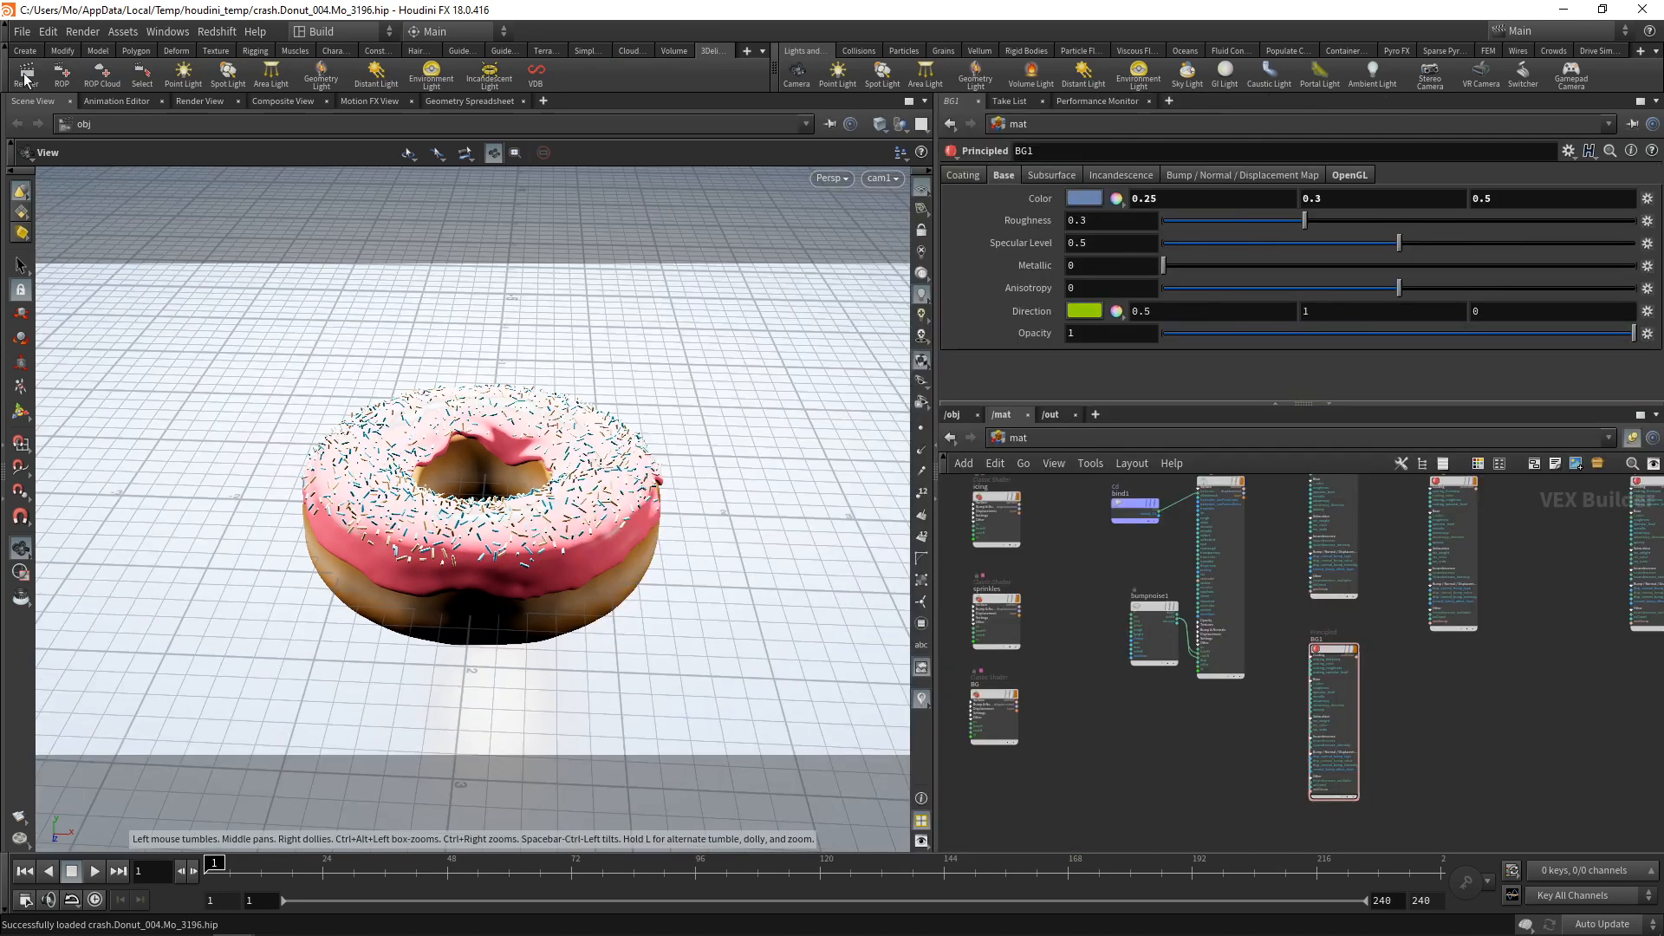
pyautogui.click(26, 76)
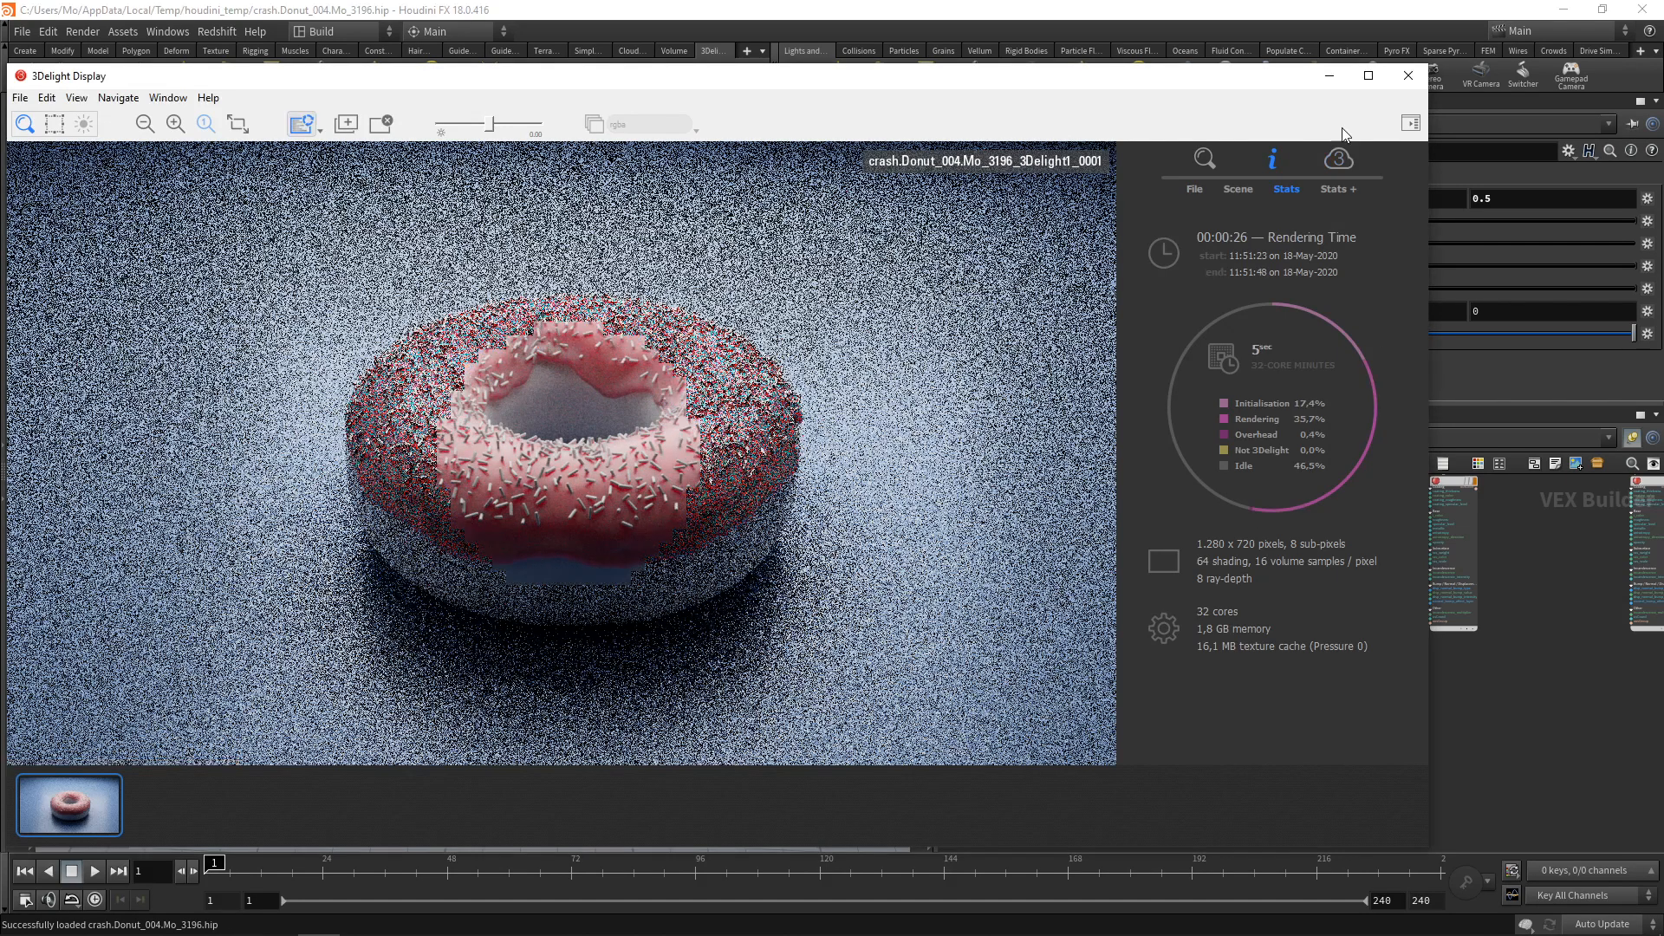
pyautogui.click(1329, 75)
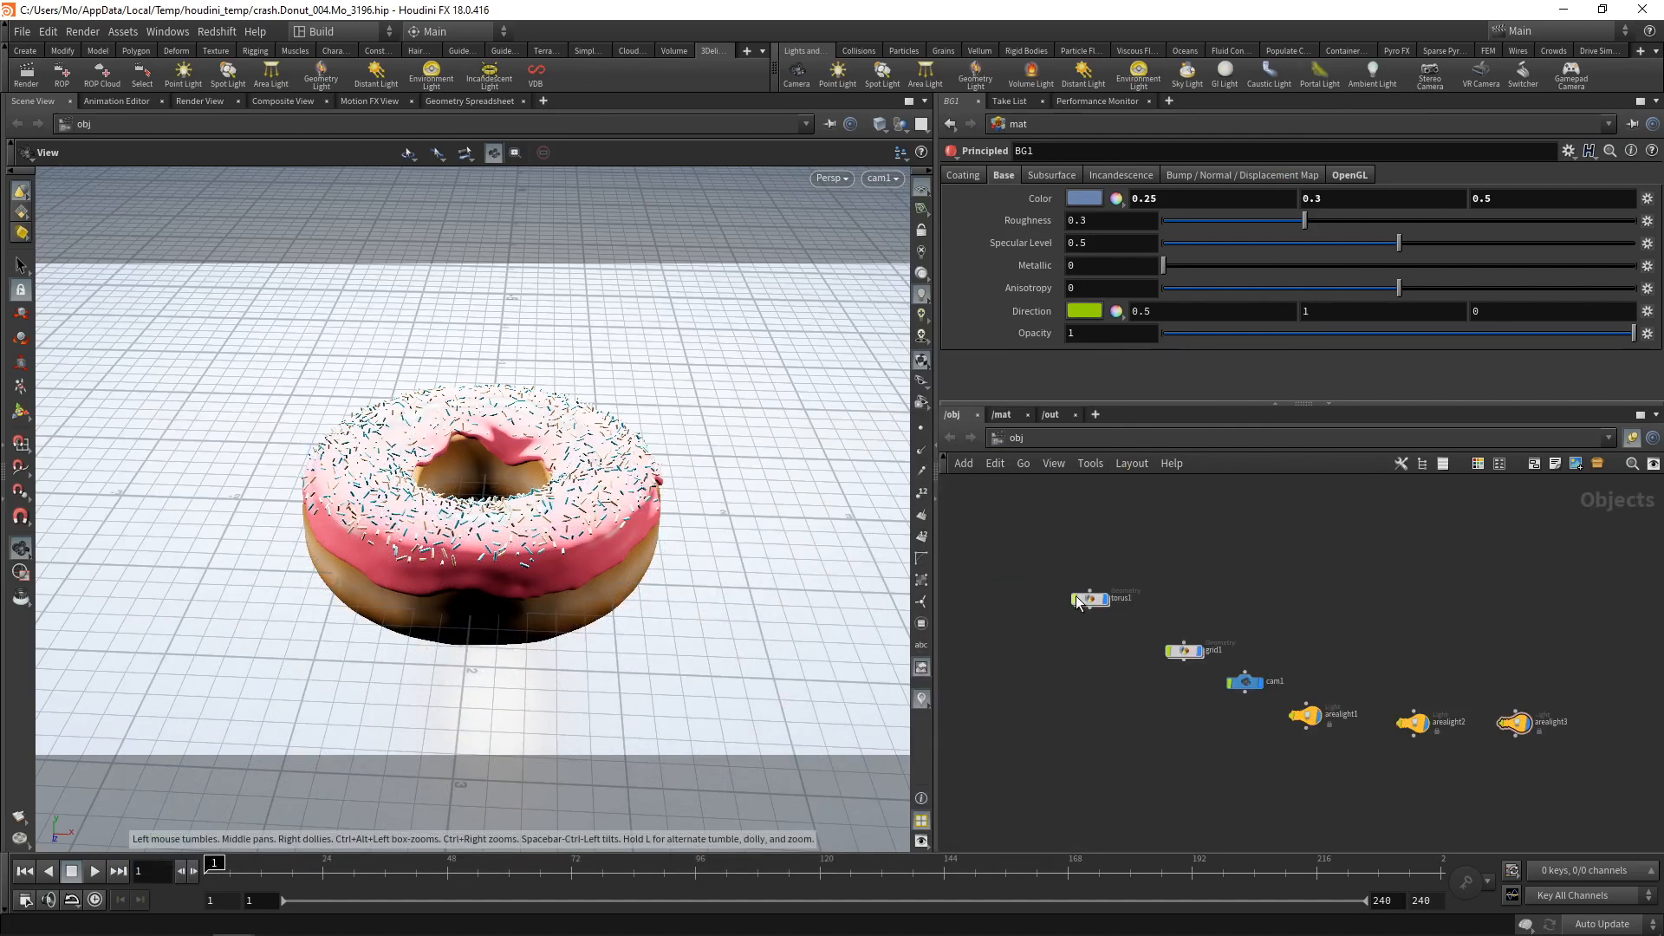
# Enter the torus1 network and set the display to the material_dough node so only the dough is shown
pyautogui.doubleClick(1083, 600)
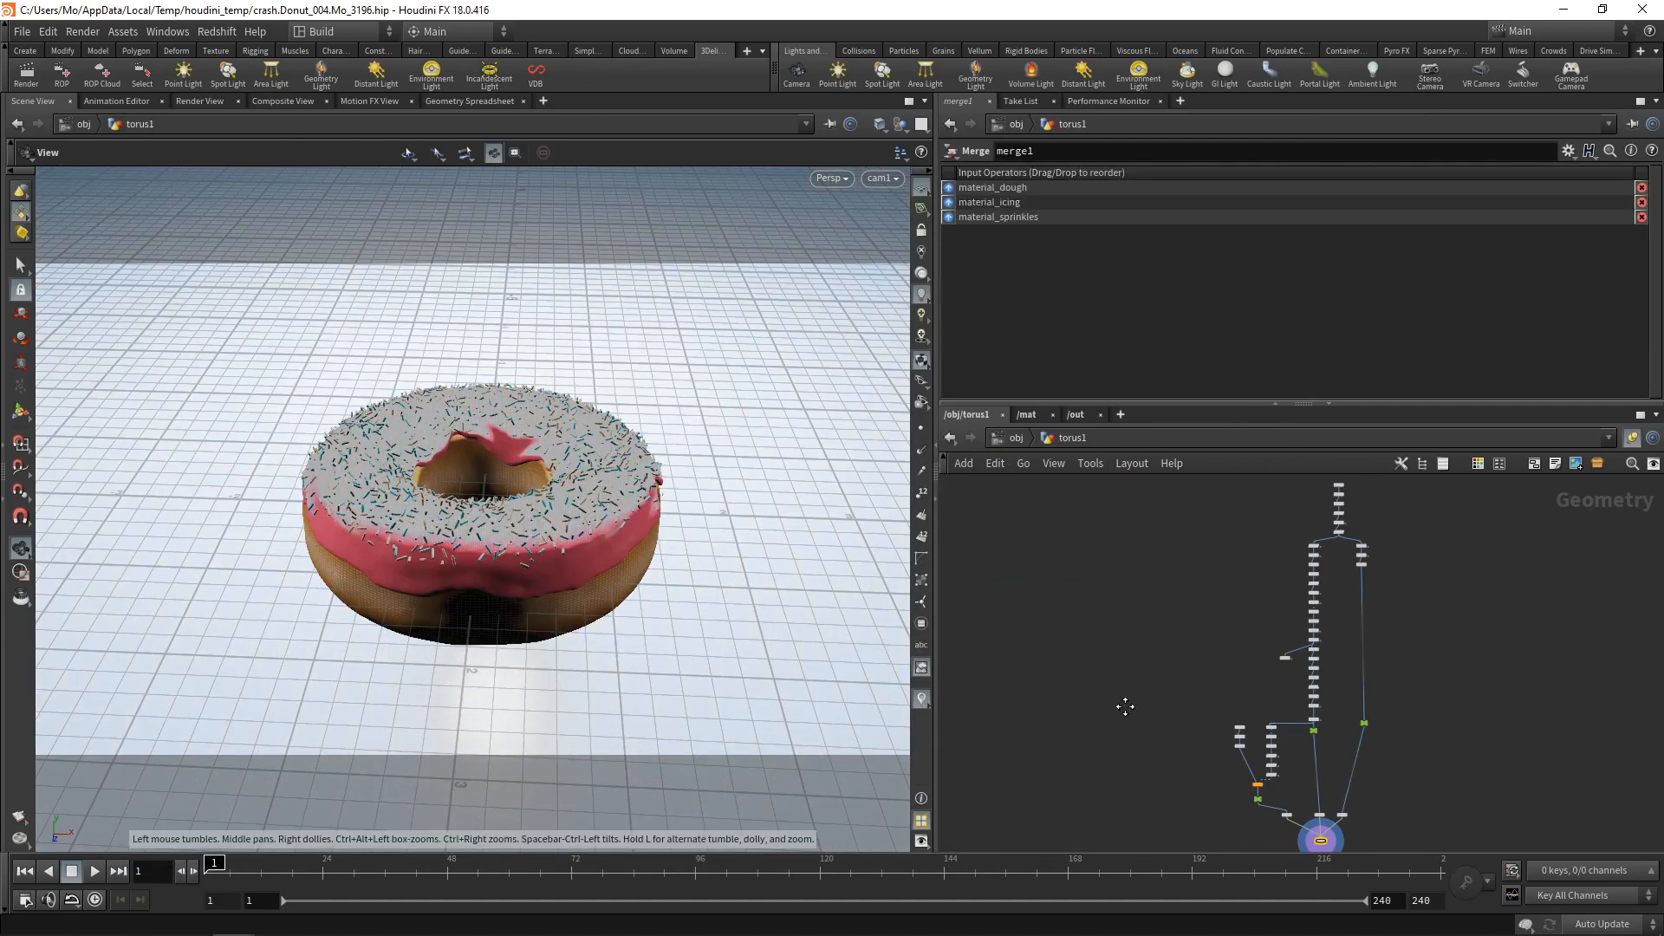
pyautogui.moveTo(1125, 707); pyautogui.dragTo(1004, 603, button='middle')
pyautogui.scroll(5, 1307, 747)
pyautogui.moveTo(1152, 645); pyautogui.dragTo(1336, 668, button='middle')
pyautogui.scroll(3, 1308, 676)
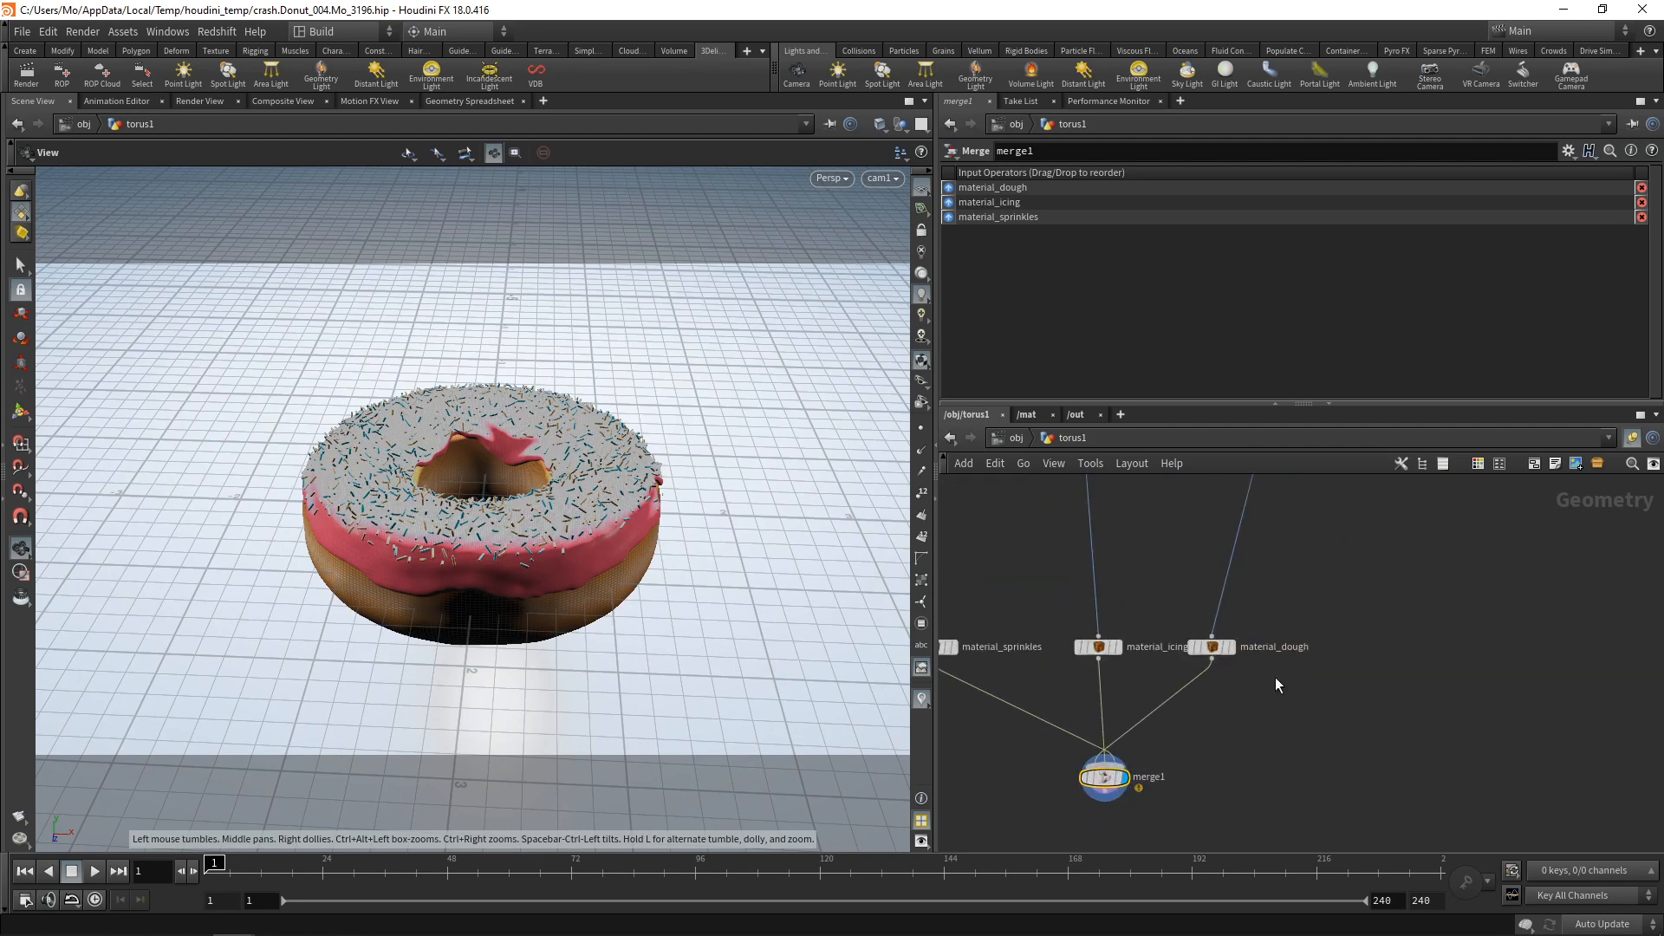
pyautogui.click(1231, 651)
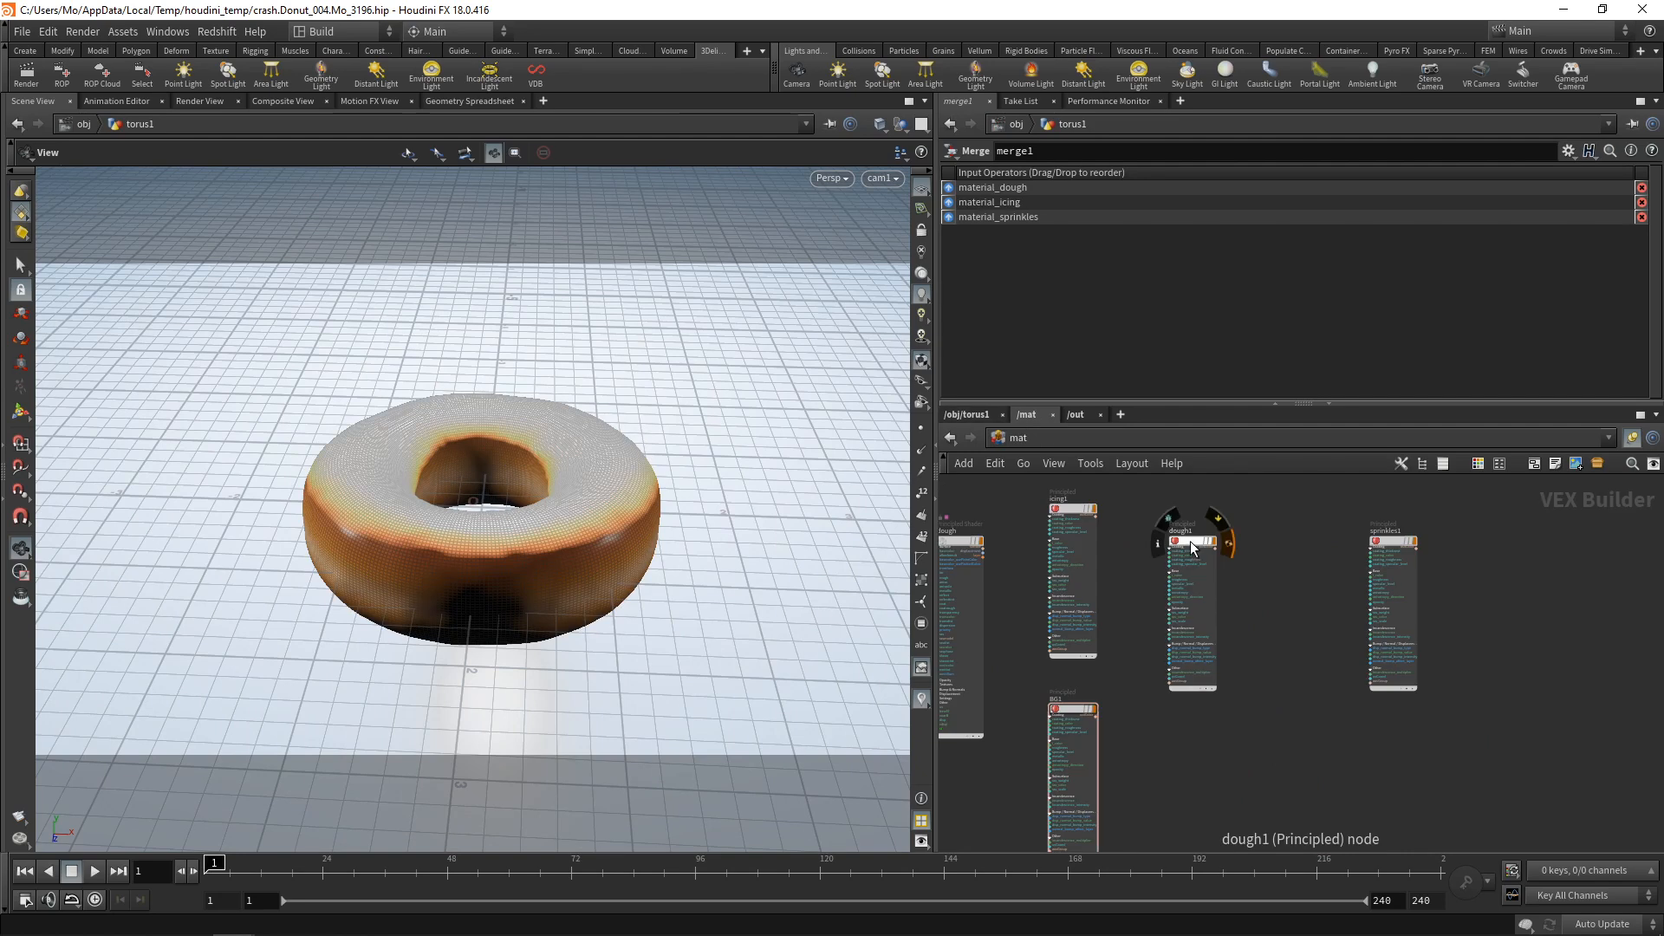
# In the mat network, move icing1 and BG1 beyond sprinkles1 and place a 3Delight Attribute Read node between dough and dough1
pyautogui.moveTo(1189, 541); pyautogui.dragTo(1220, 539)
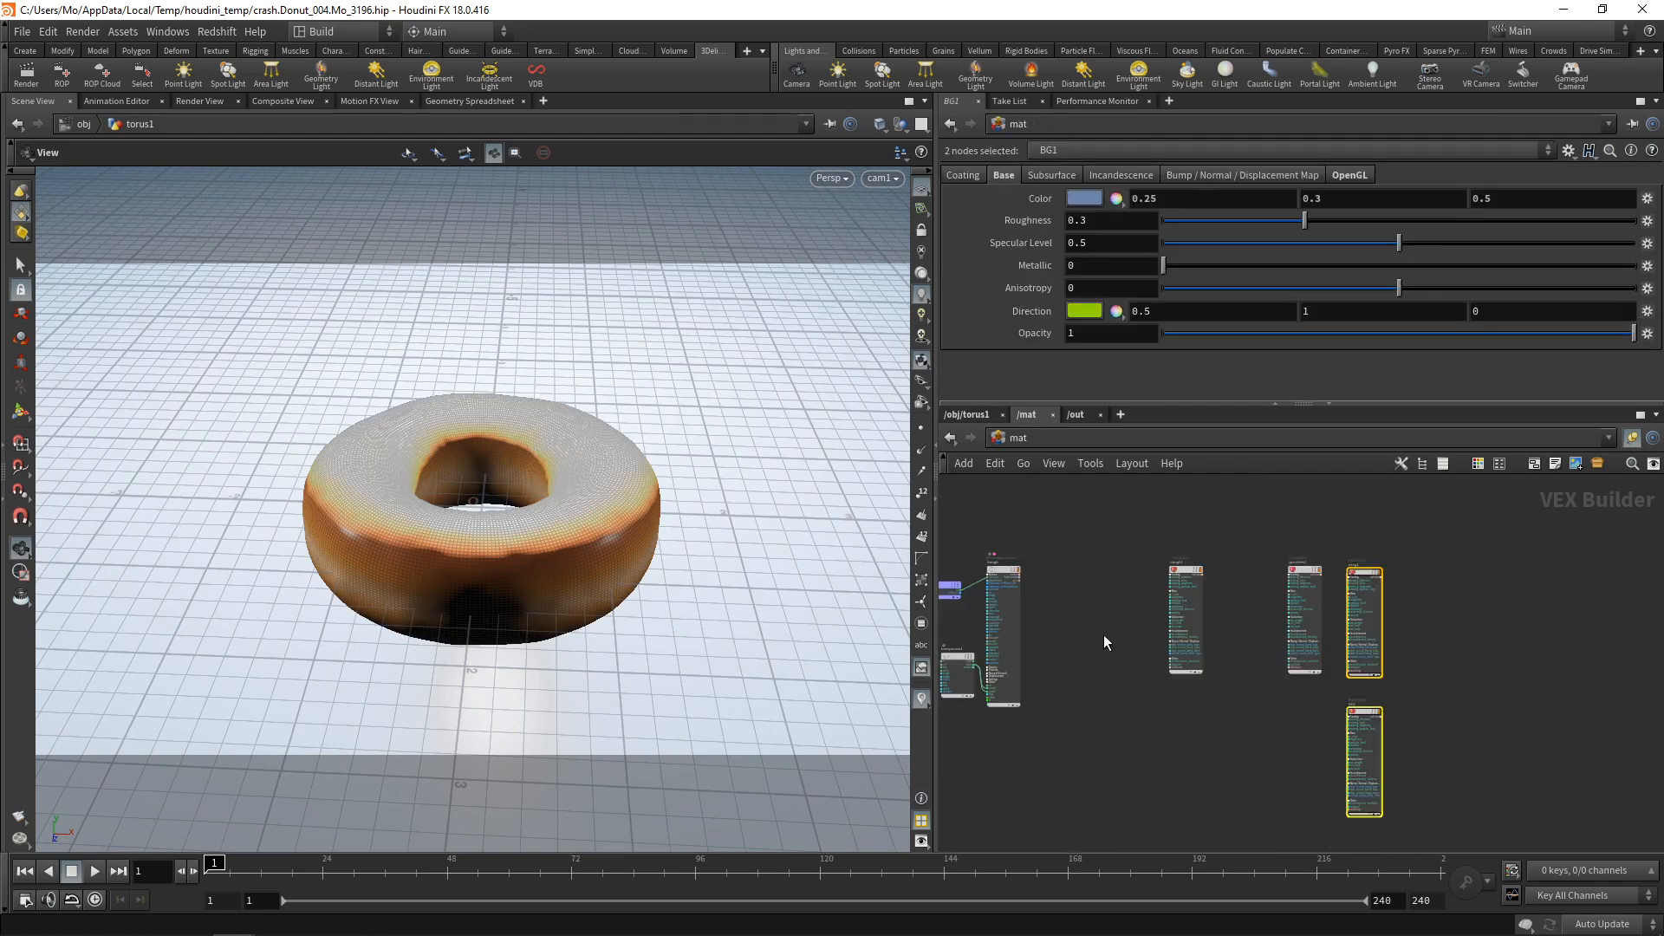
pyautogui.moveTo(1104, 635); pyautogui.dragTo(1285, 644, button='middle')
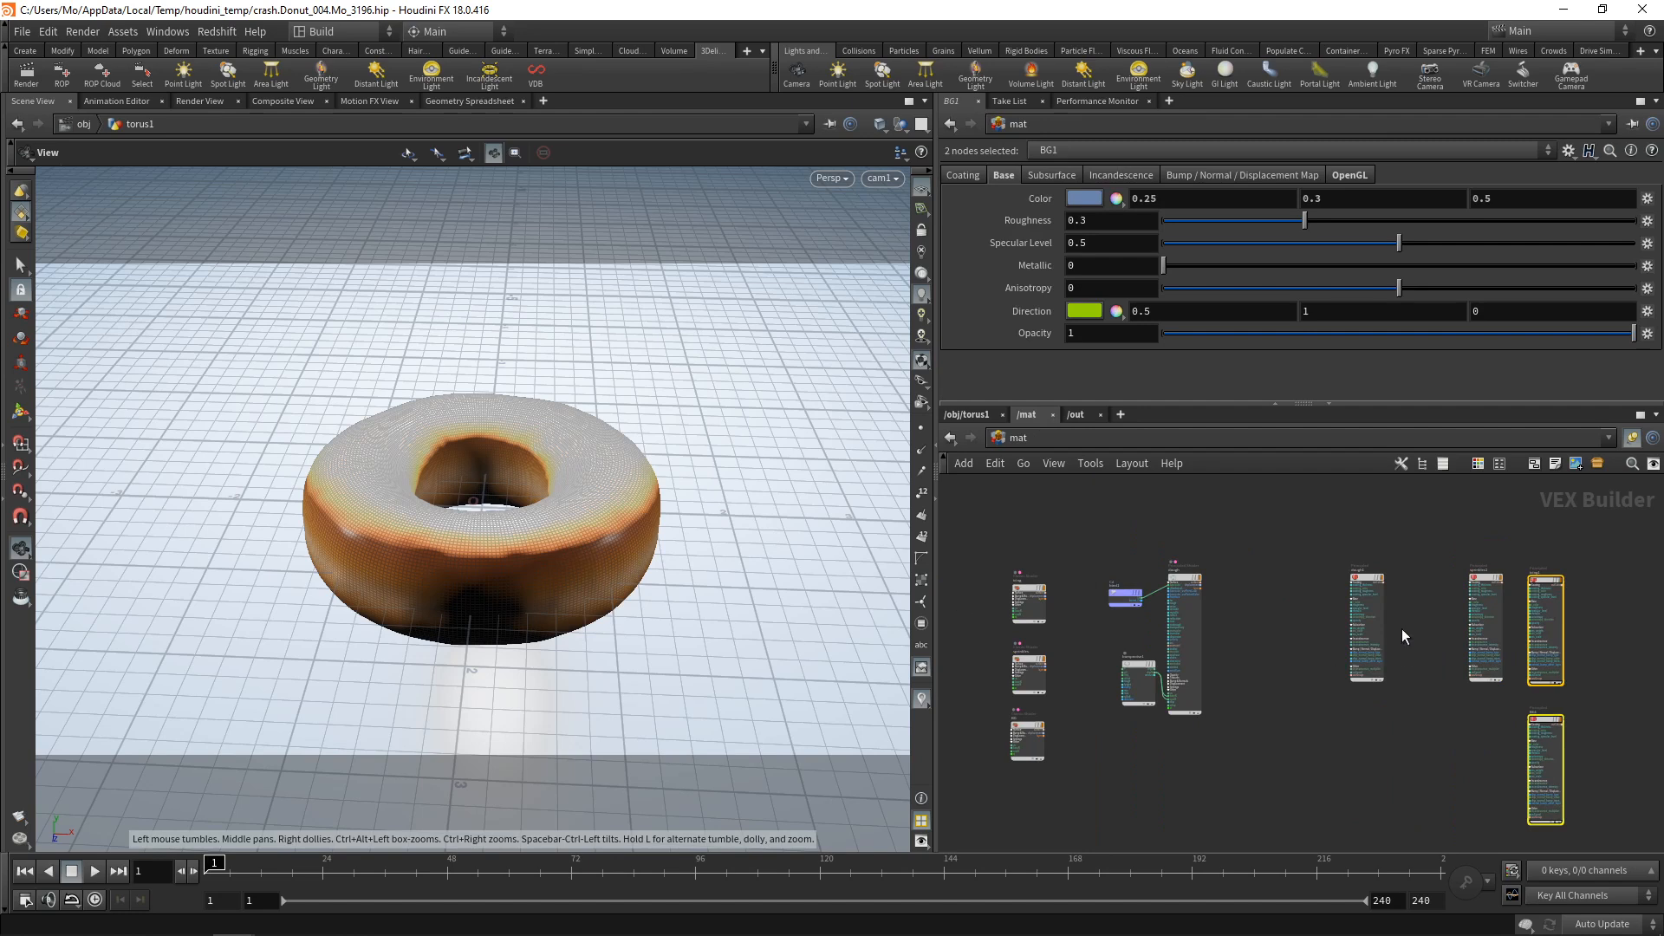
pyautogui.scroll(4, 1287, 567)
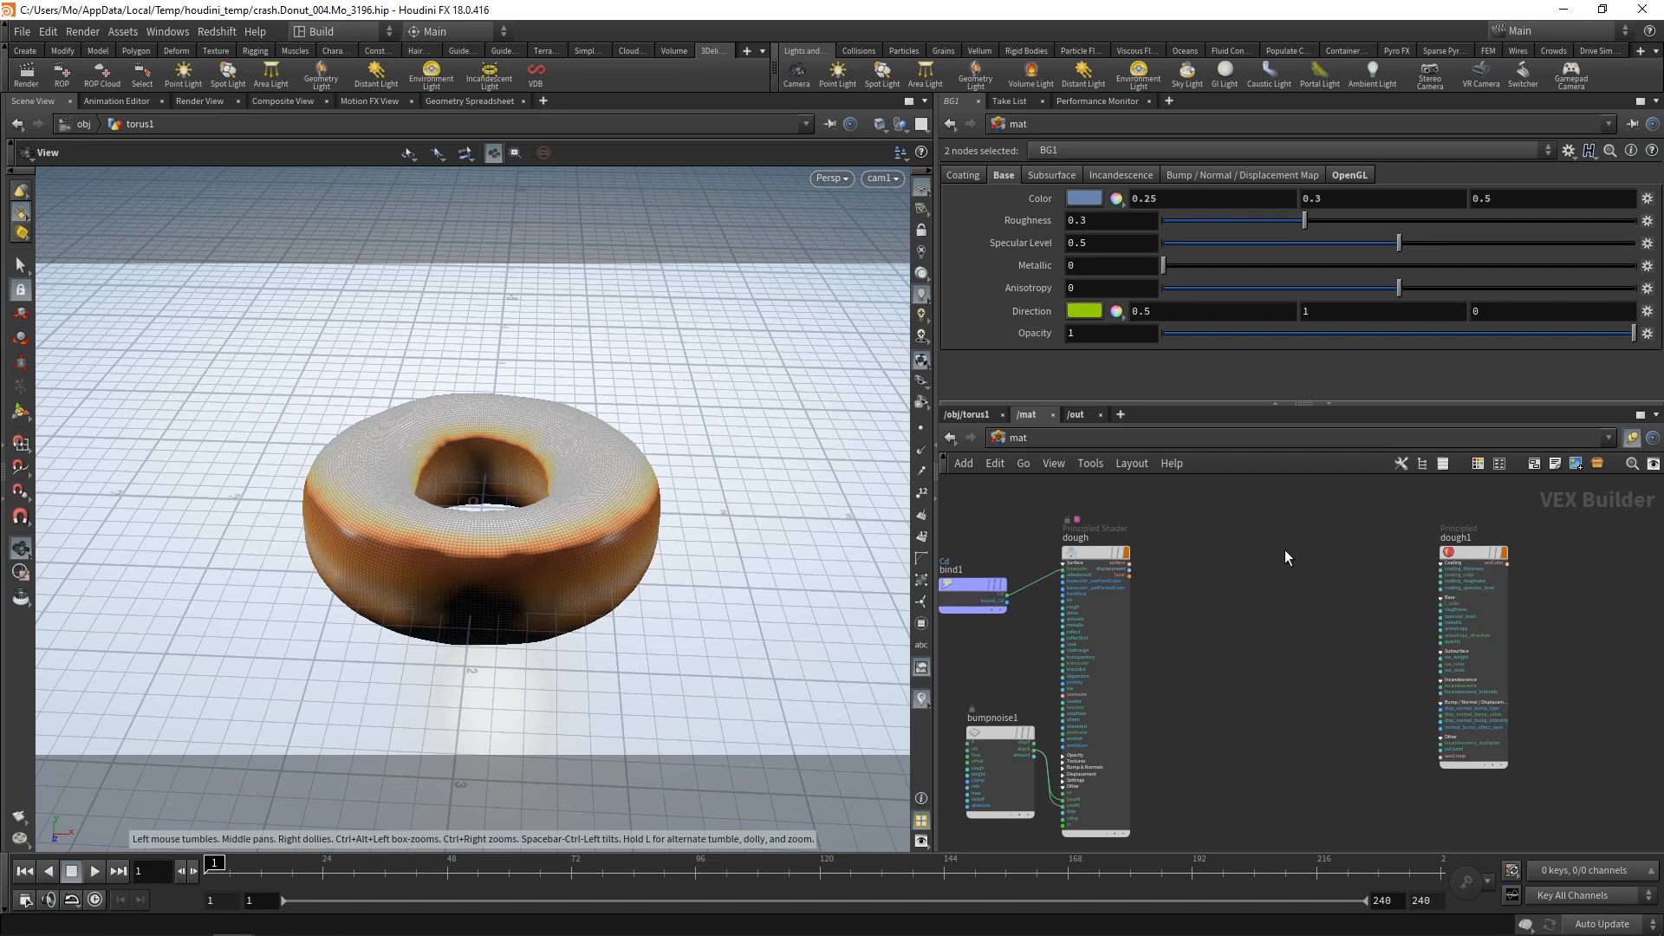
pyautogui.press('Tab')
pyautogui.moveTo(1329, 69)
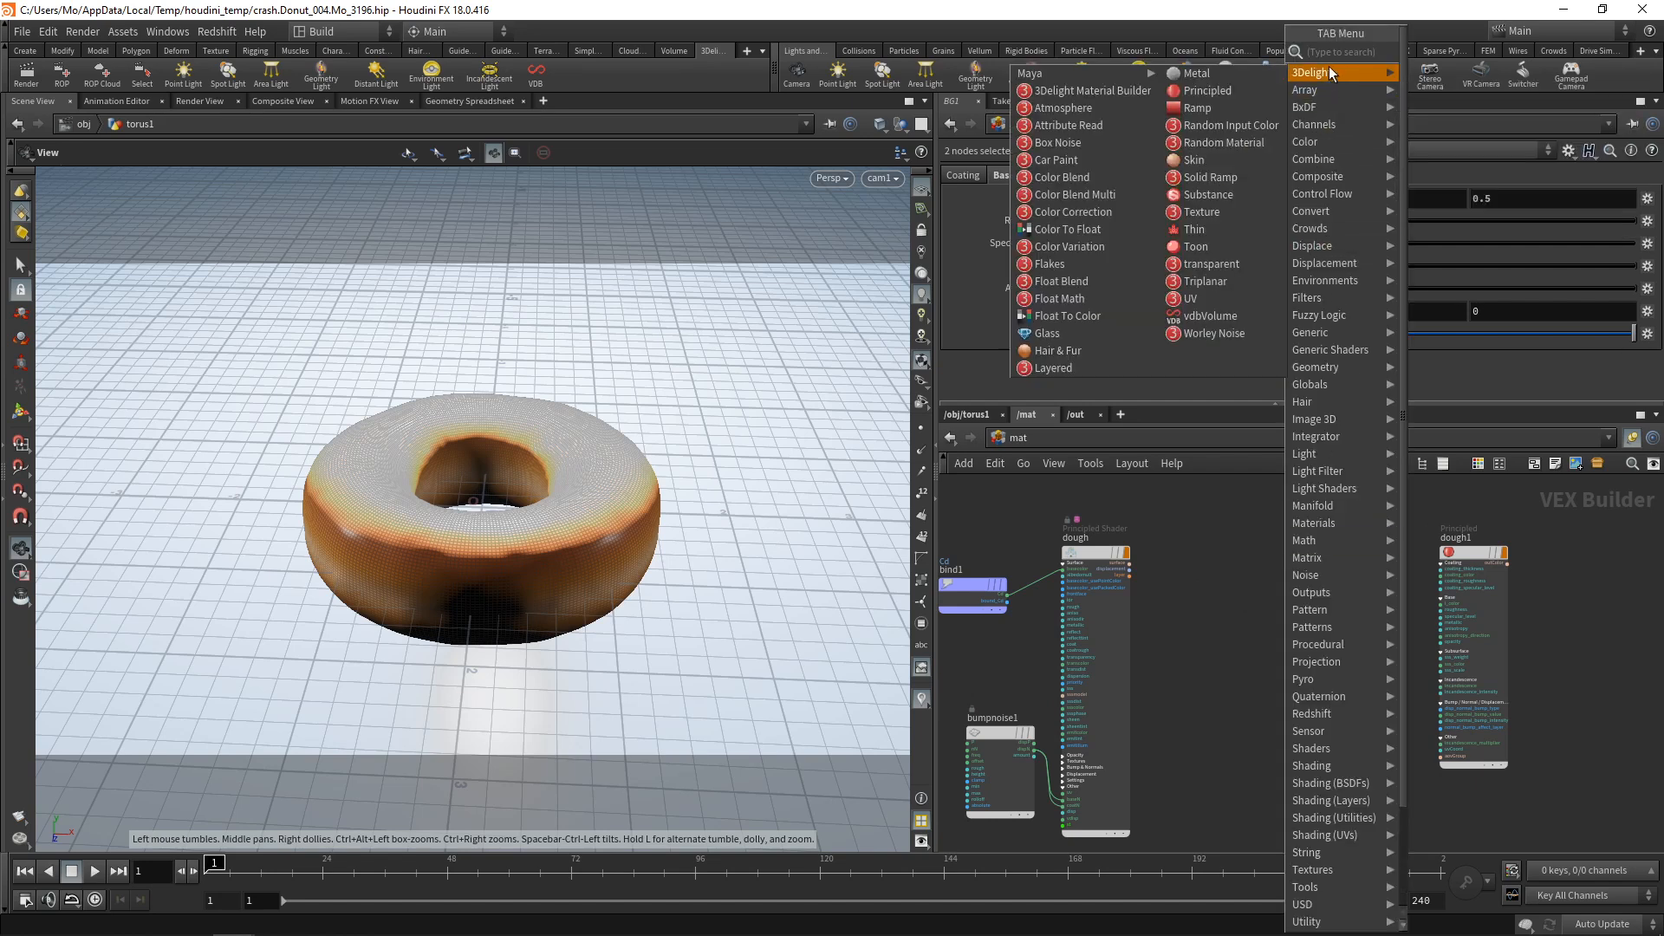
pyautogui.click(1045, 127)
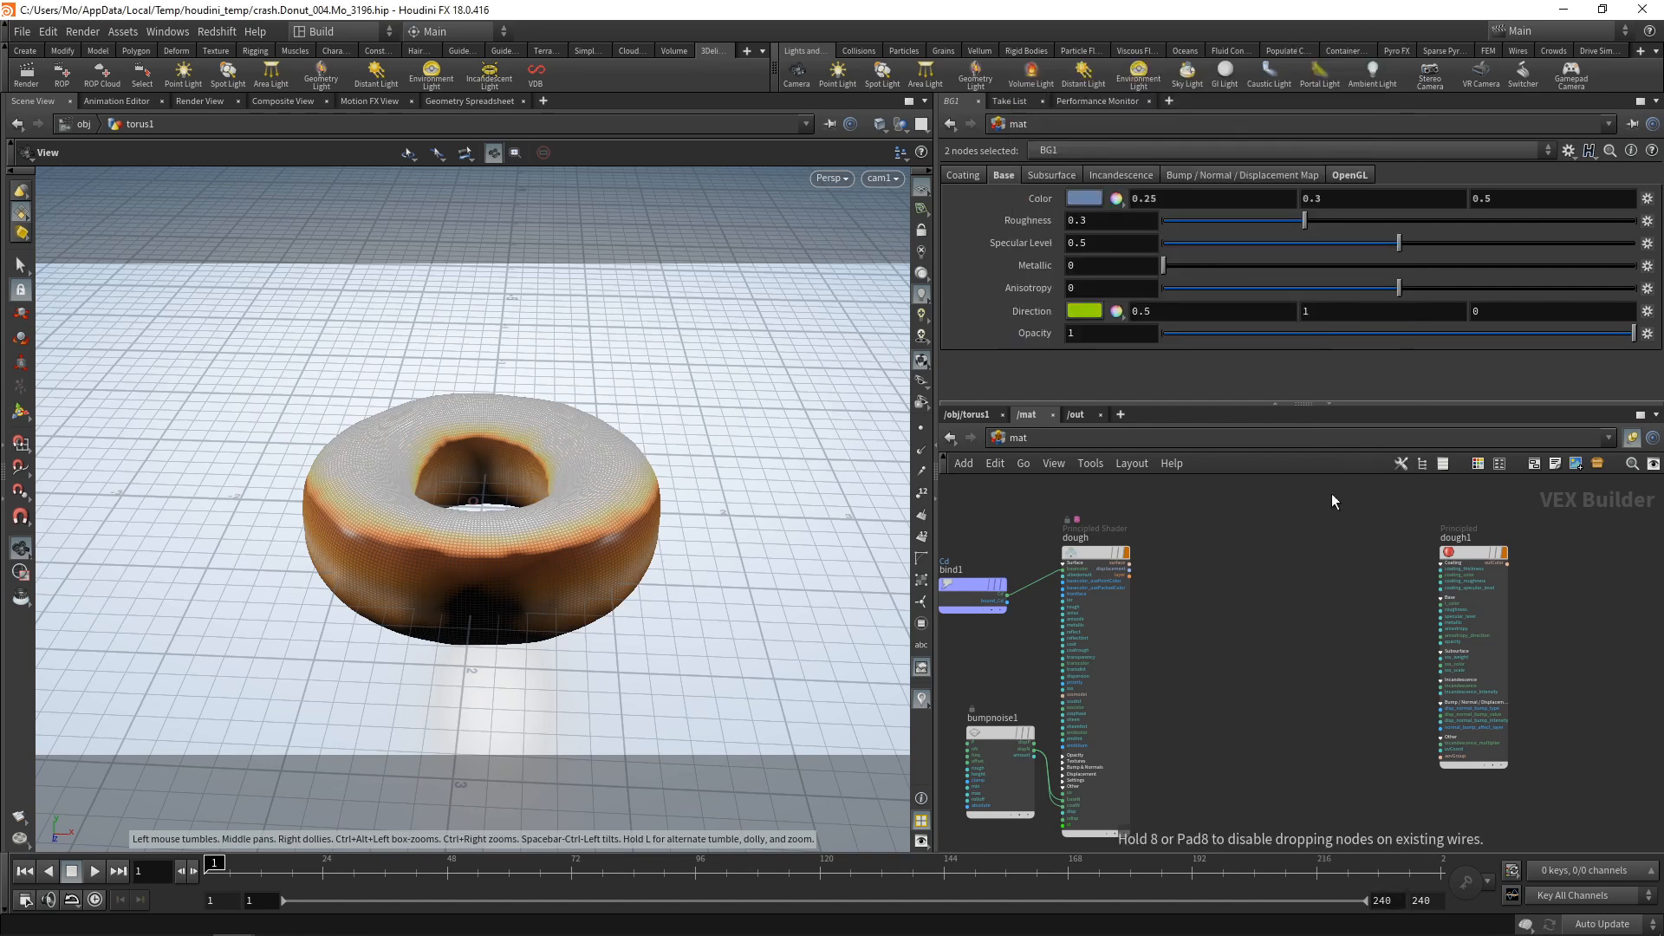
pyautogui.click(1325, 597)
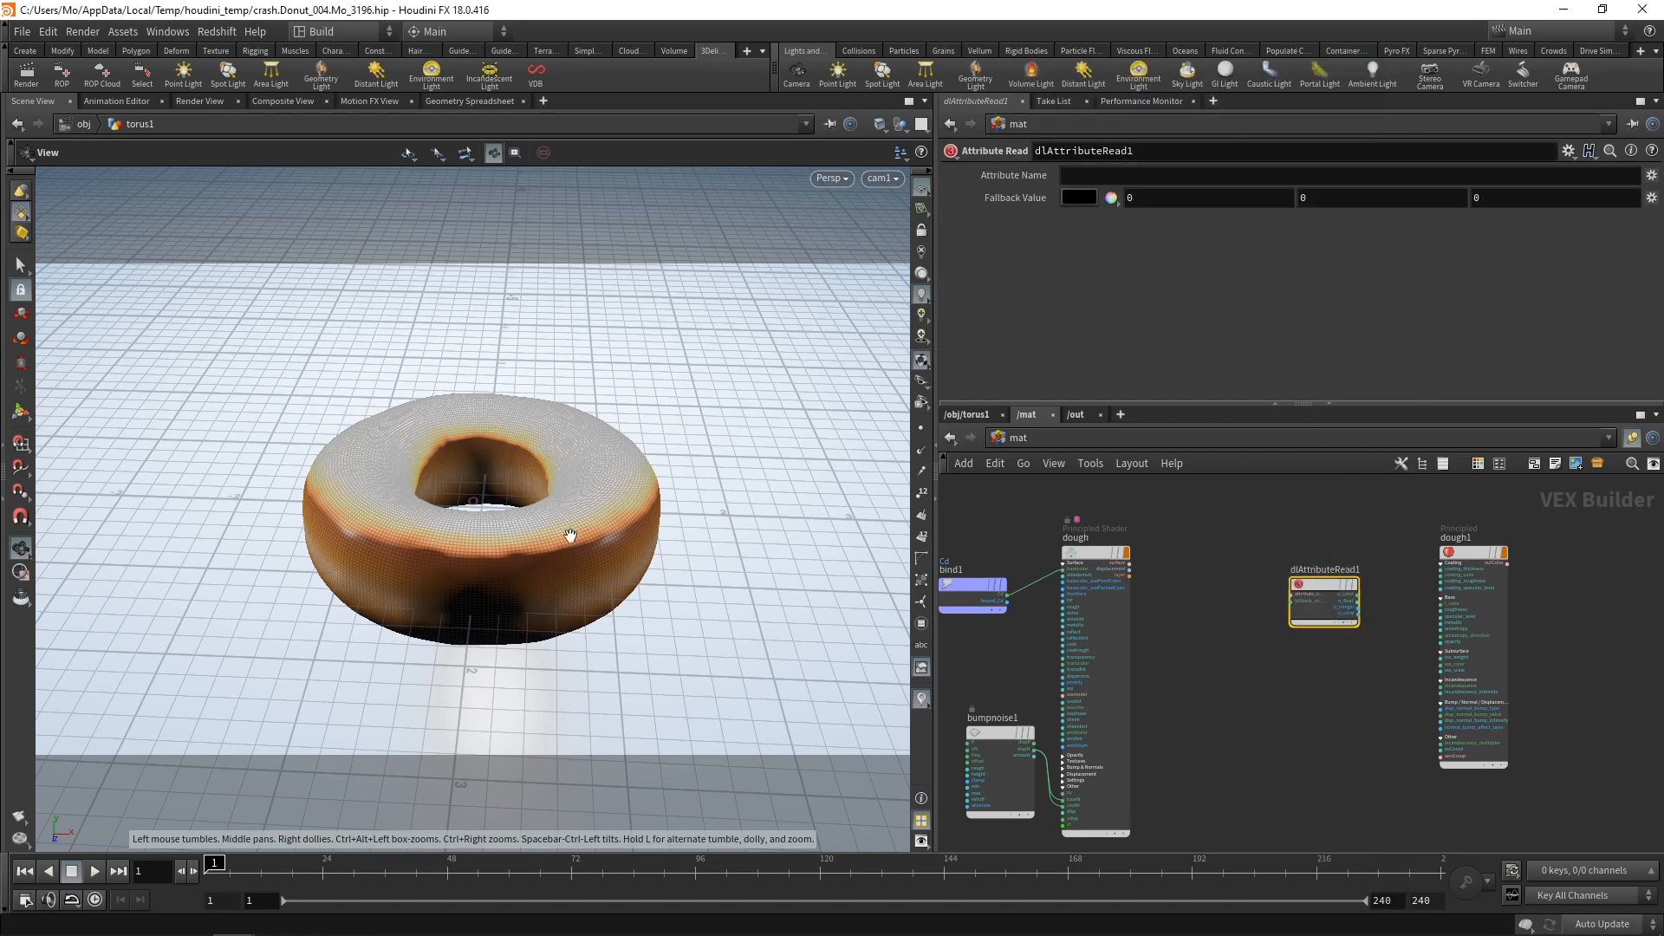
# Set the Attribute Read node's attribute name to Cd and connect its o_color output to dough1's base i_color input
pyautogui.click(1064, 177)
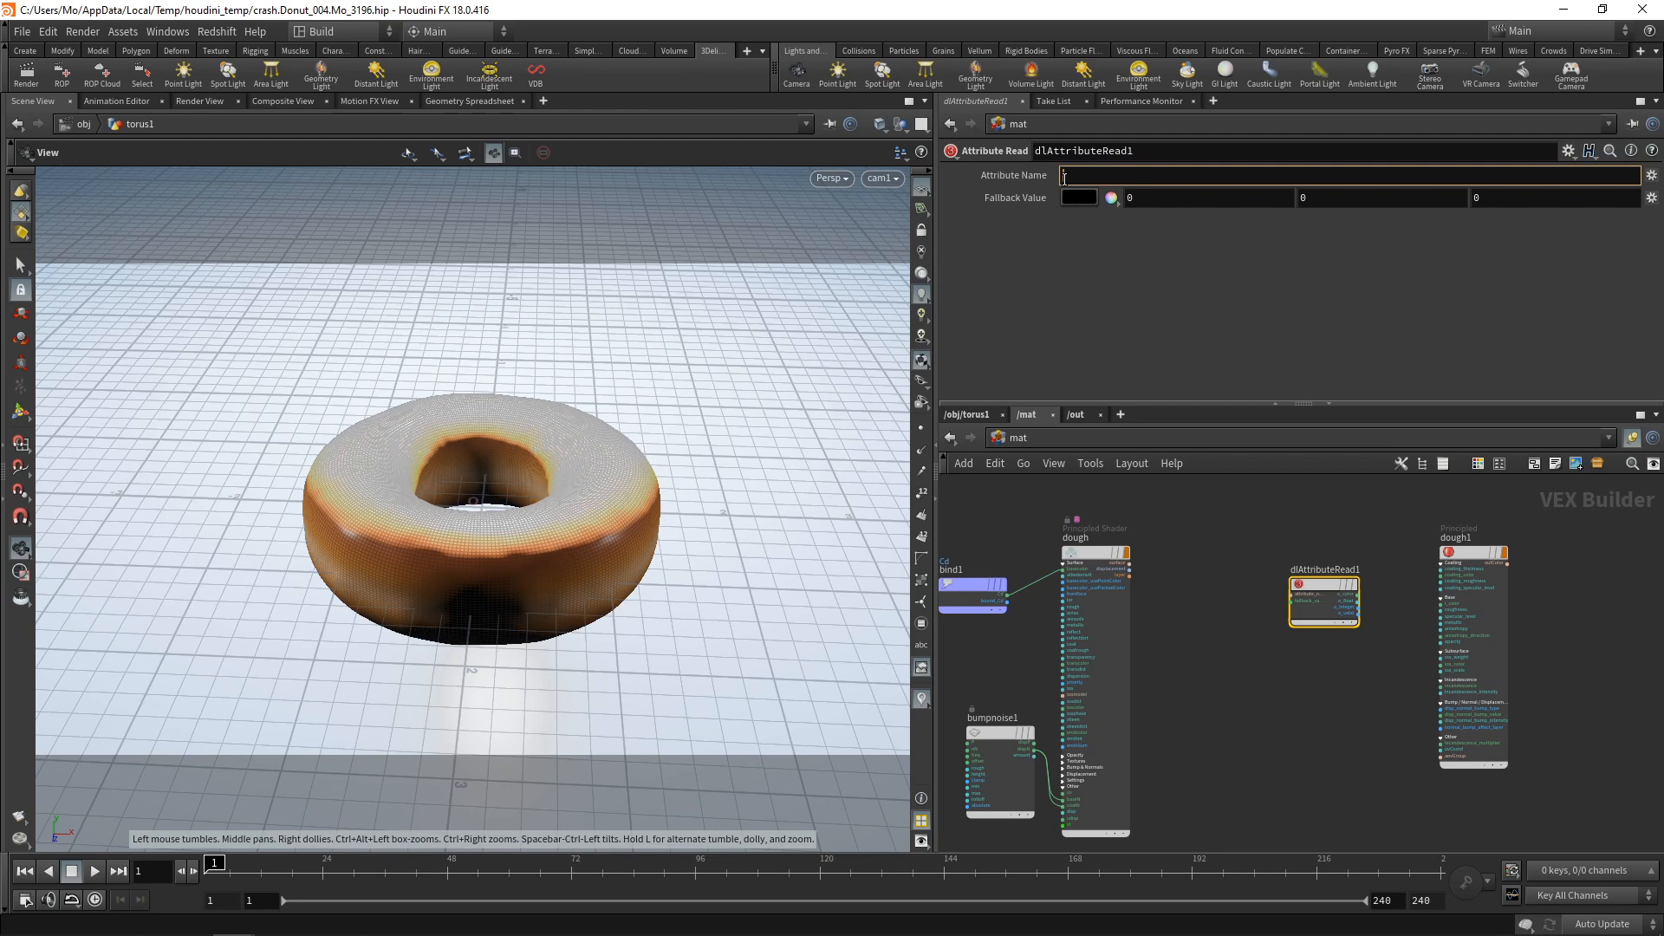
pyautogui.scroll(5, 1359, 679)
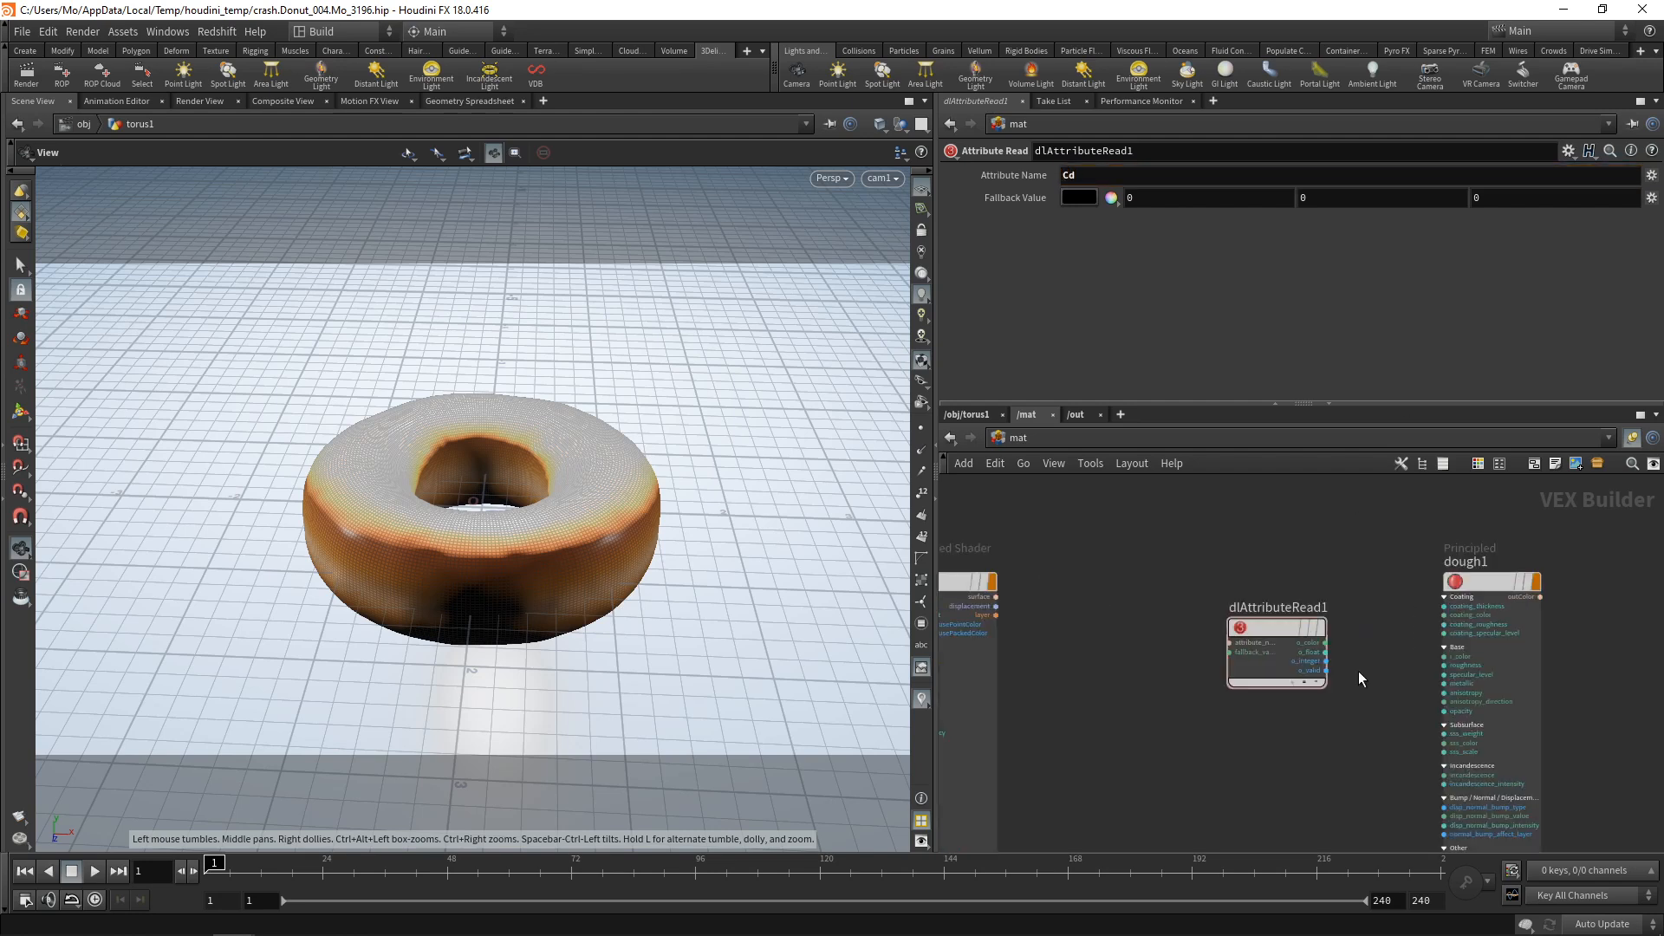
pyautogui.click(1259, 560)
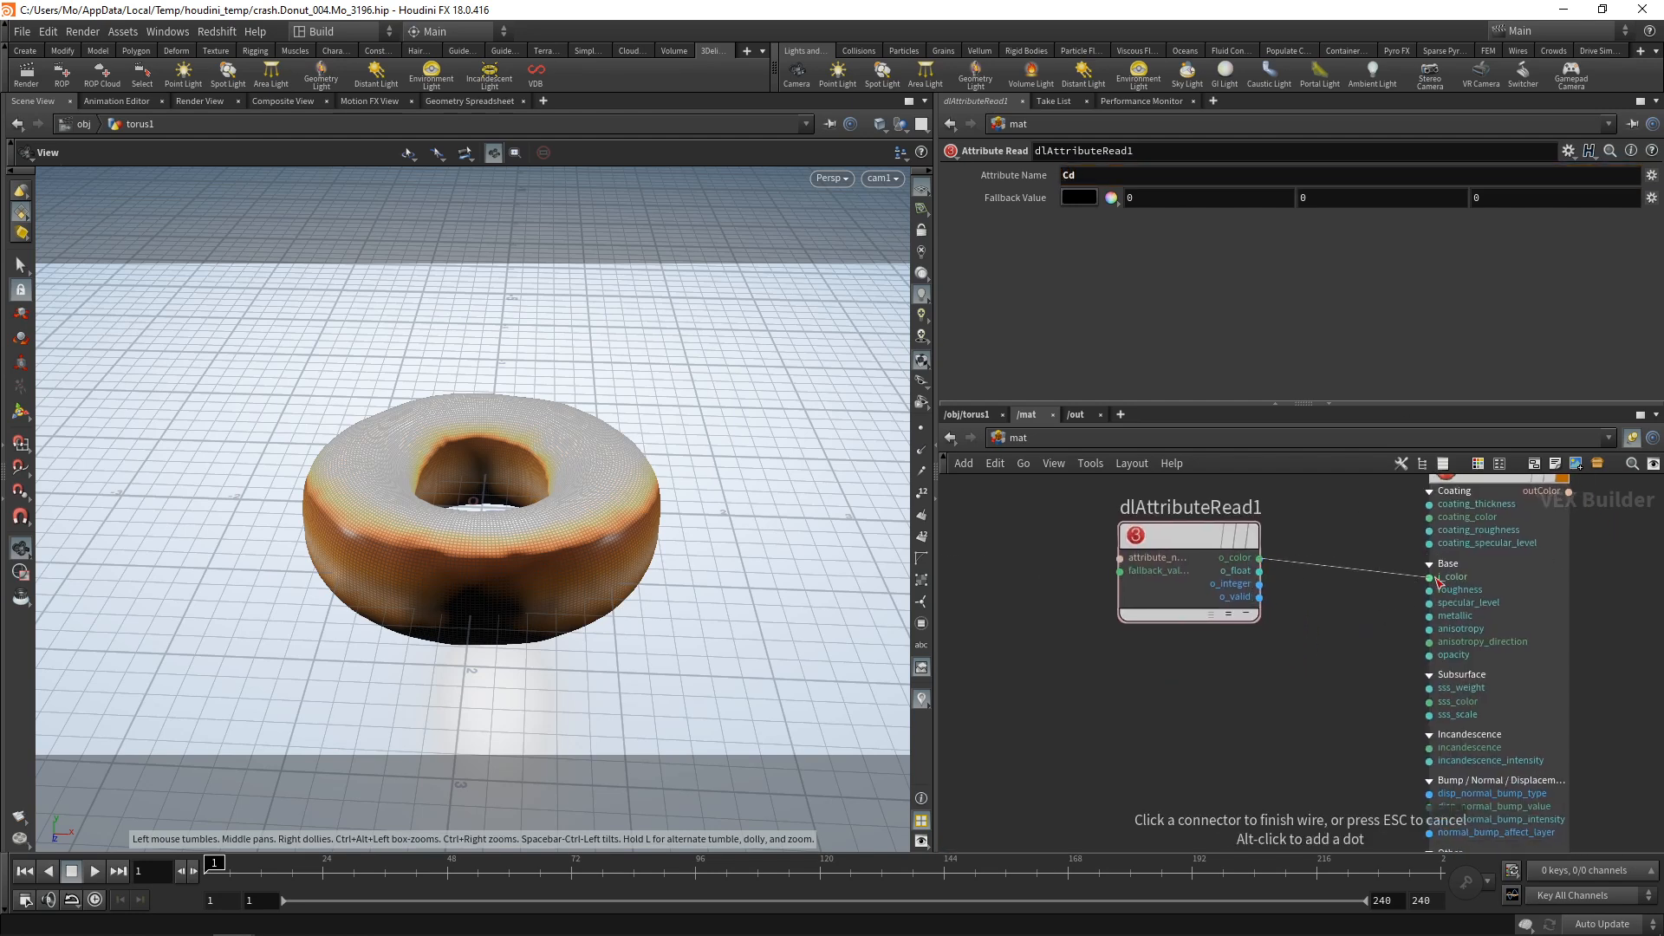
pyautogui.click(1435, 579)
# Save the scene as Donut_005.hip, render it with 3Delight, and narrow the render window to uncover the parameters and network
pyautogui.hotkey('ctrl', 's')
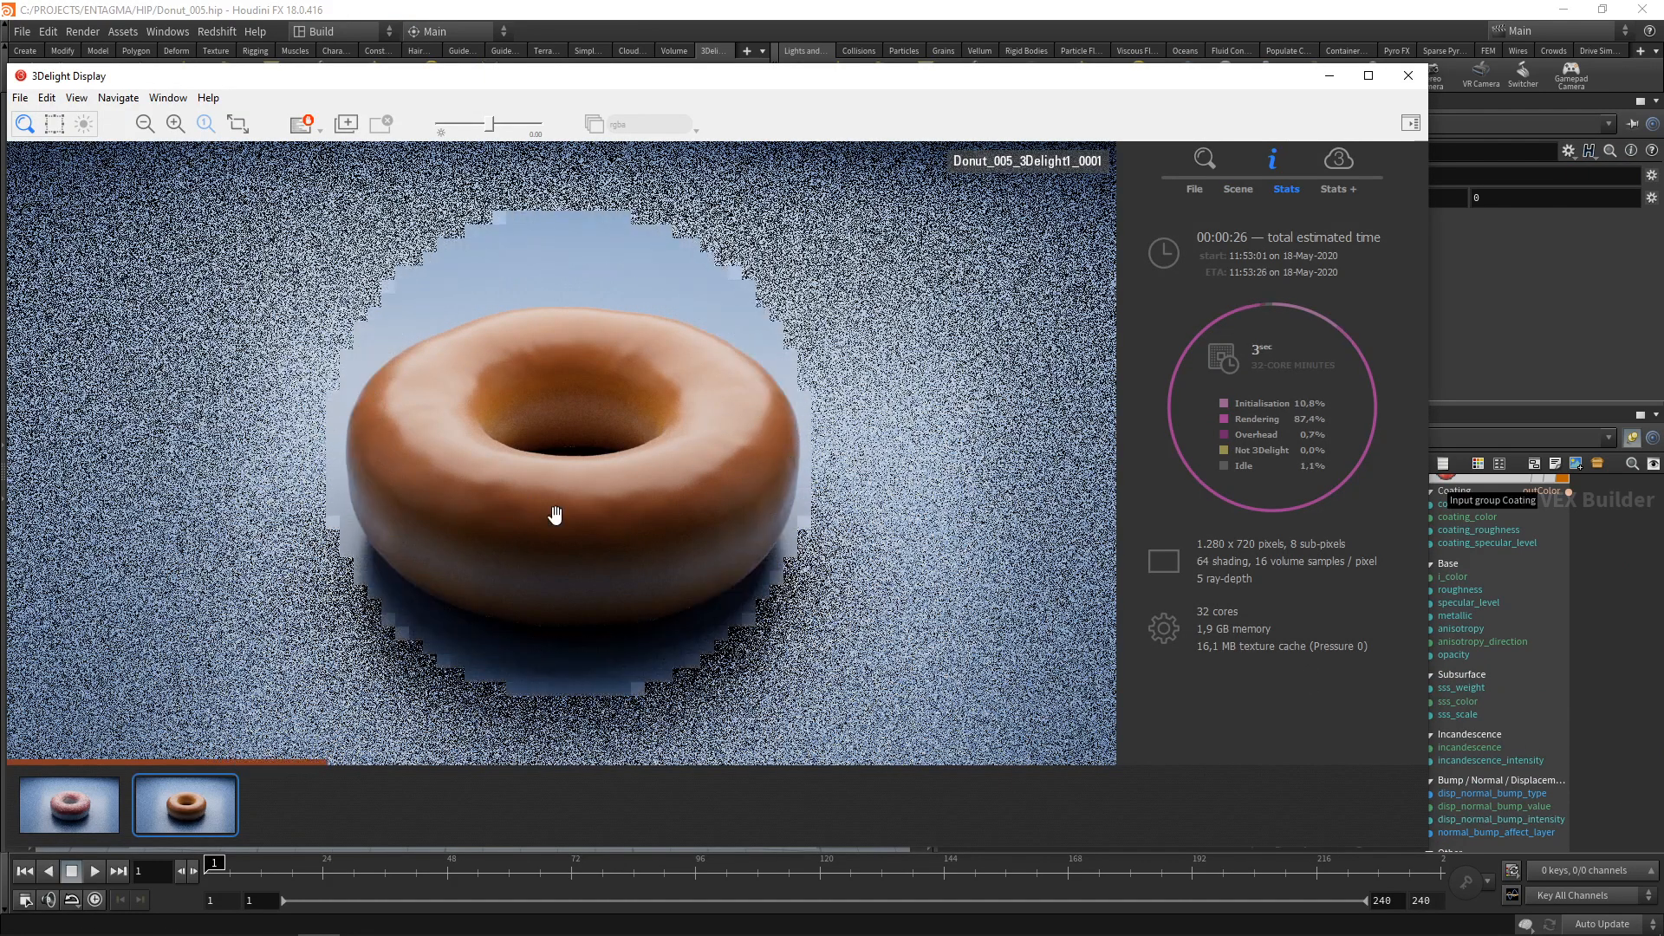
pyautogui.moveTo(1429, 251); pyautogui.dragTo(886, 224)
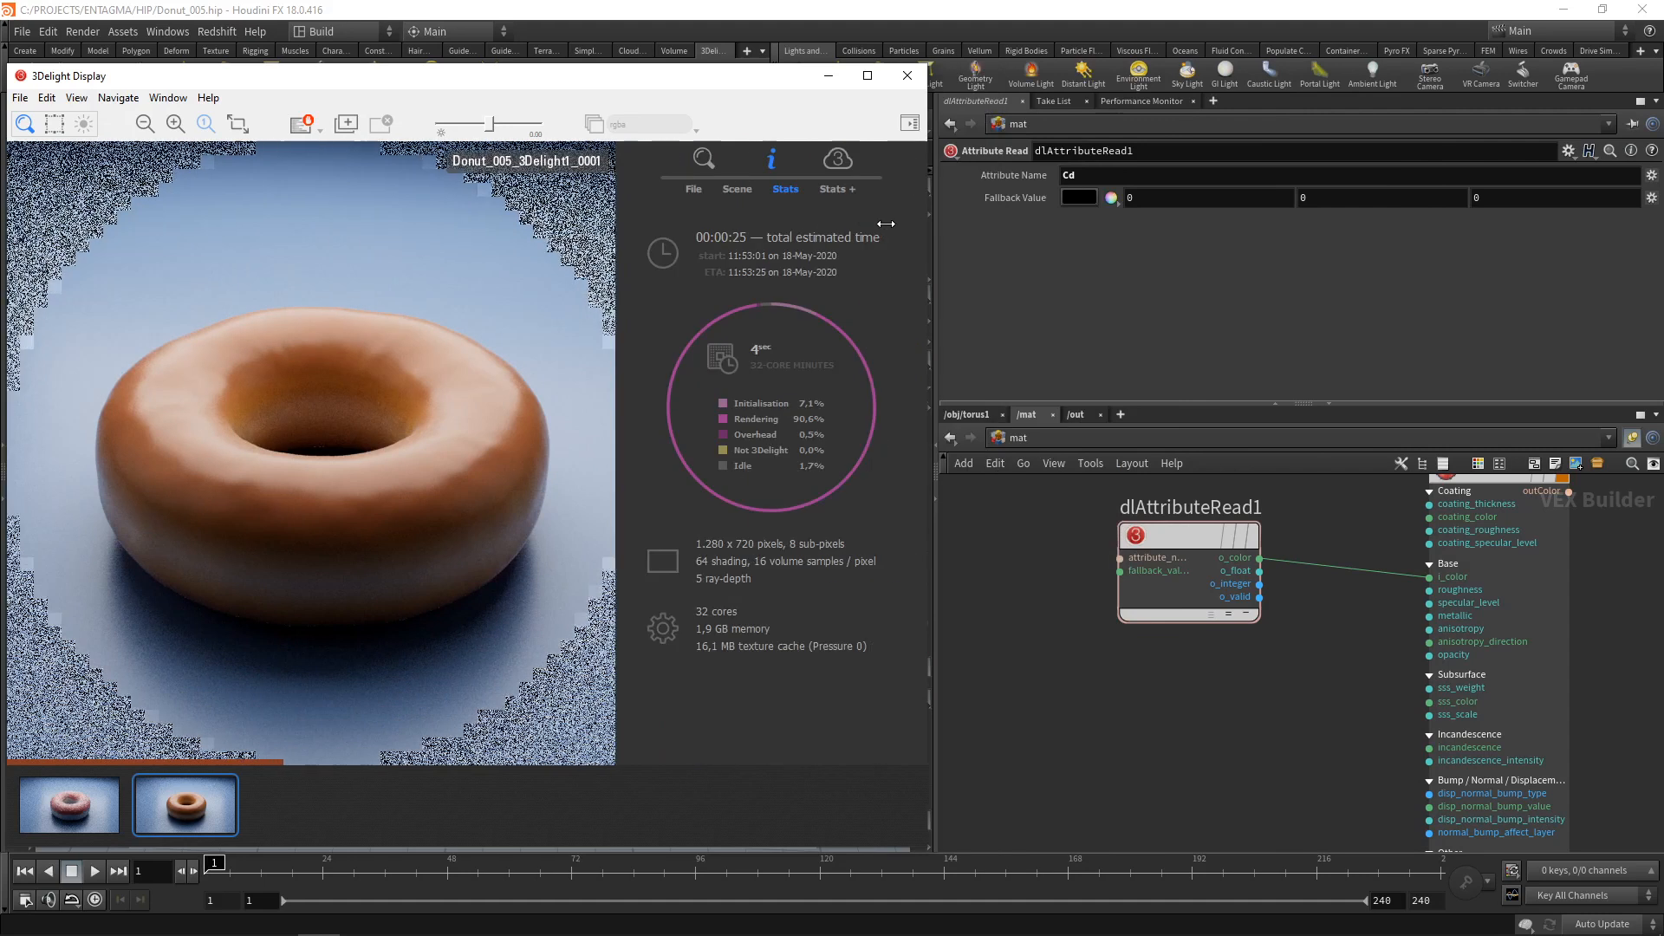
# Set the dough1 material's base roughness to 0.5 and start a new render of the dough
pyautogui.click(1507, 591)
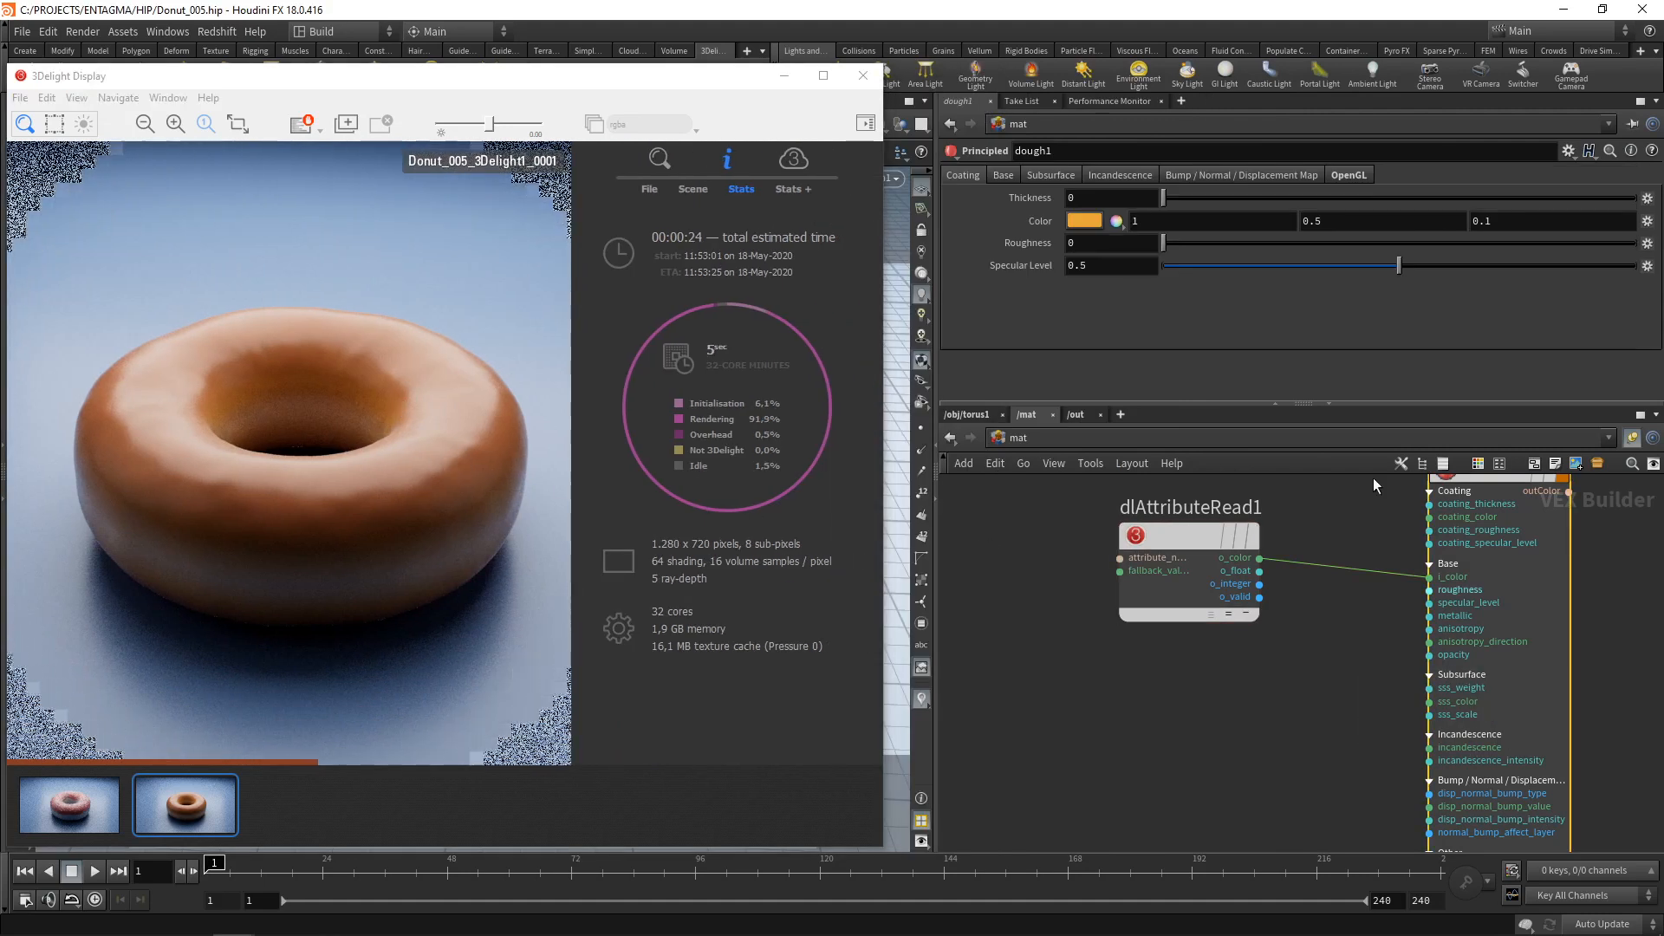
pyautogui.click(1004, 174)
pyautogui.click(1100, 221)
pyautogui.write('0.4')
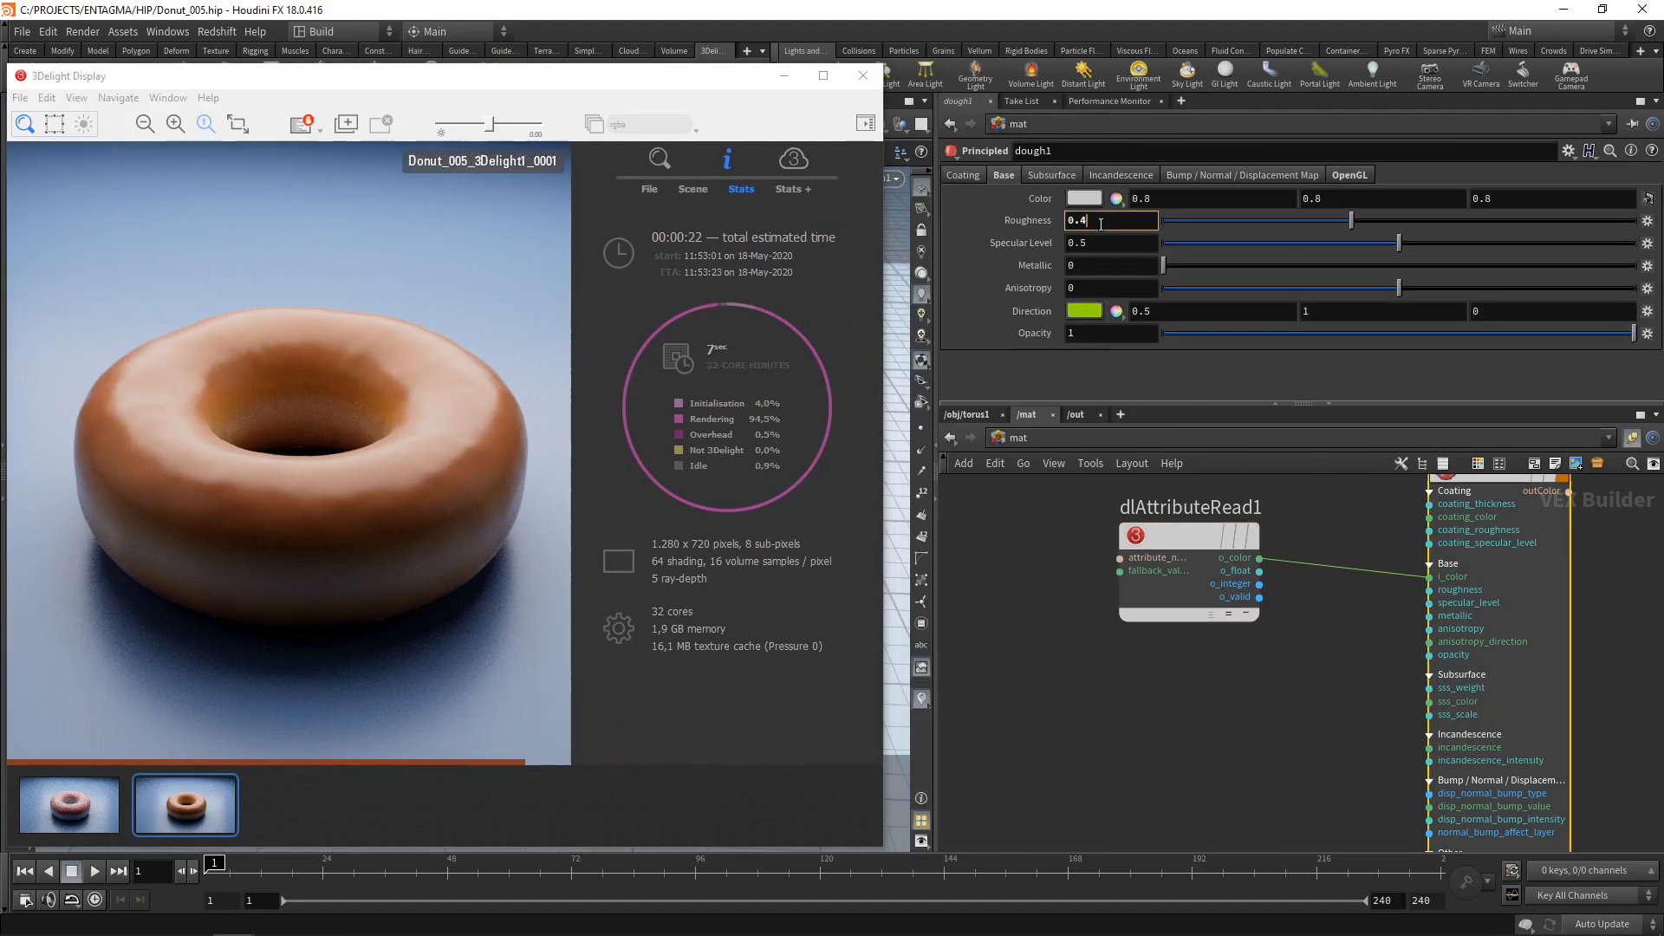
pyautogui.click(1064, 482)
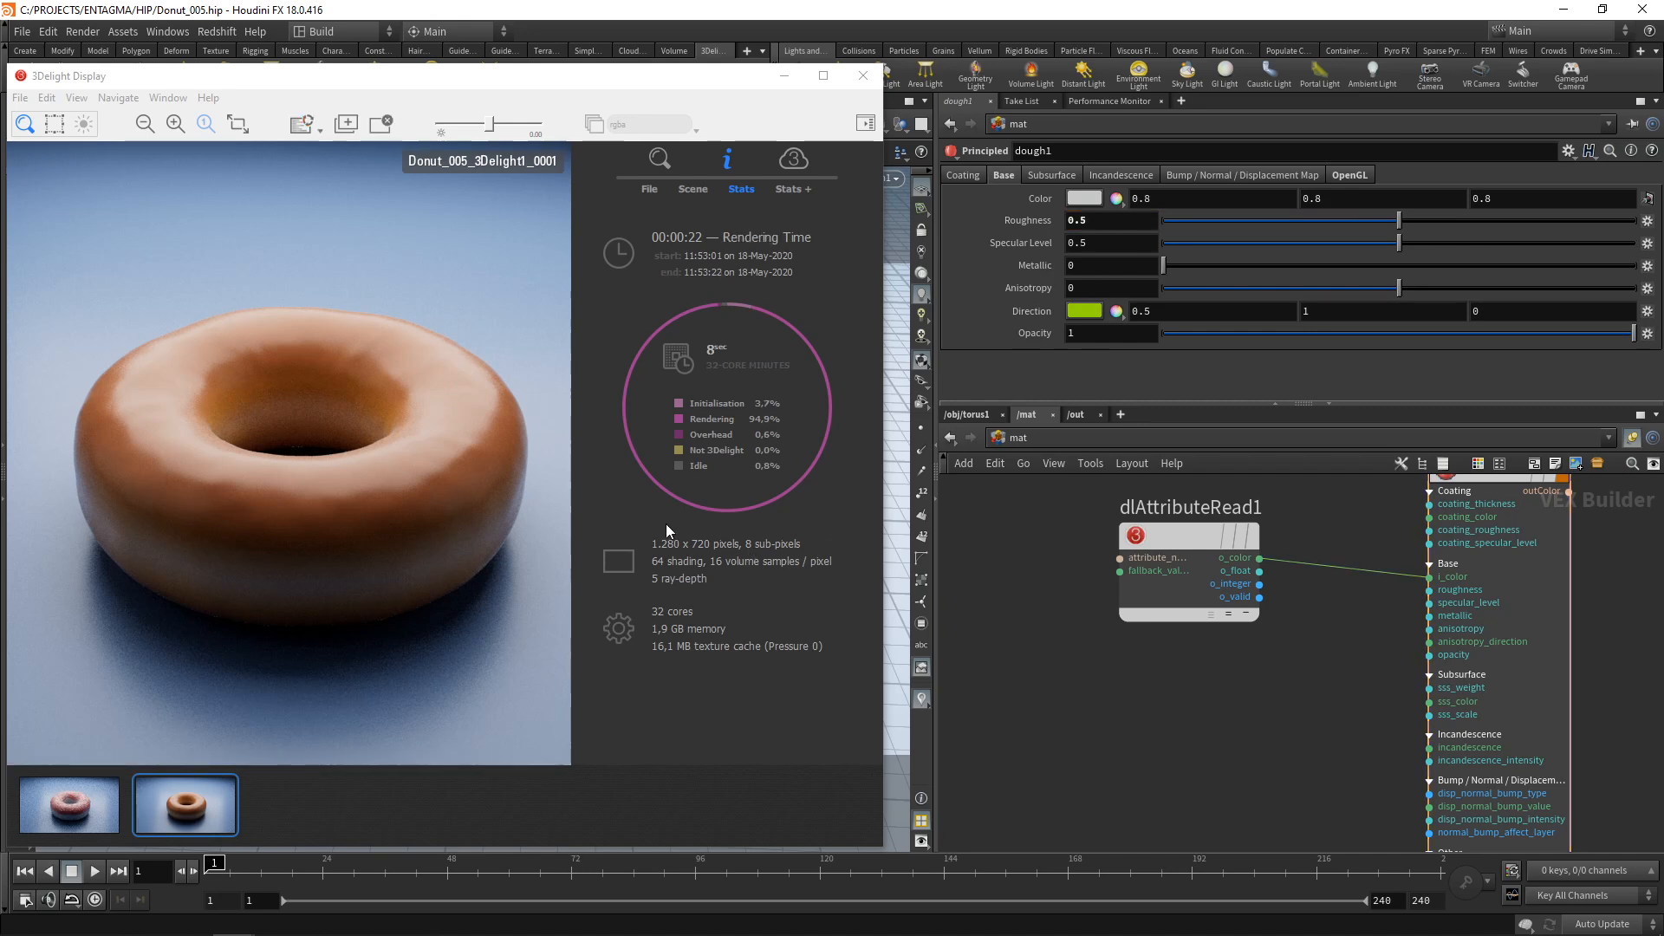
pyautogui.click(304, 127)
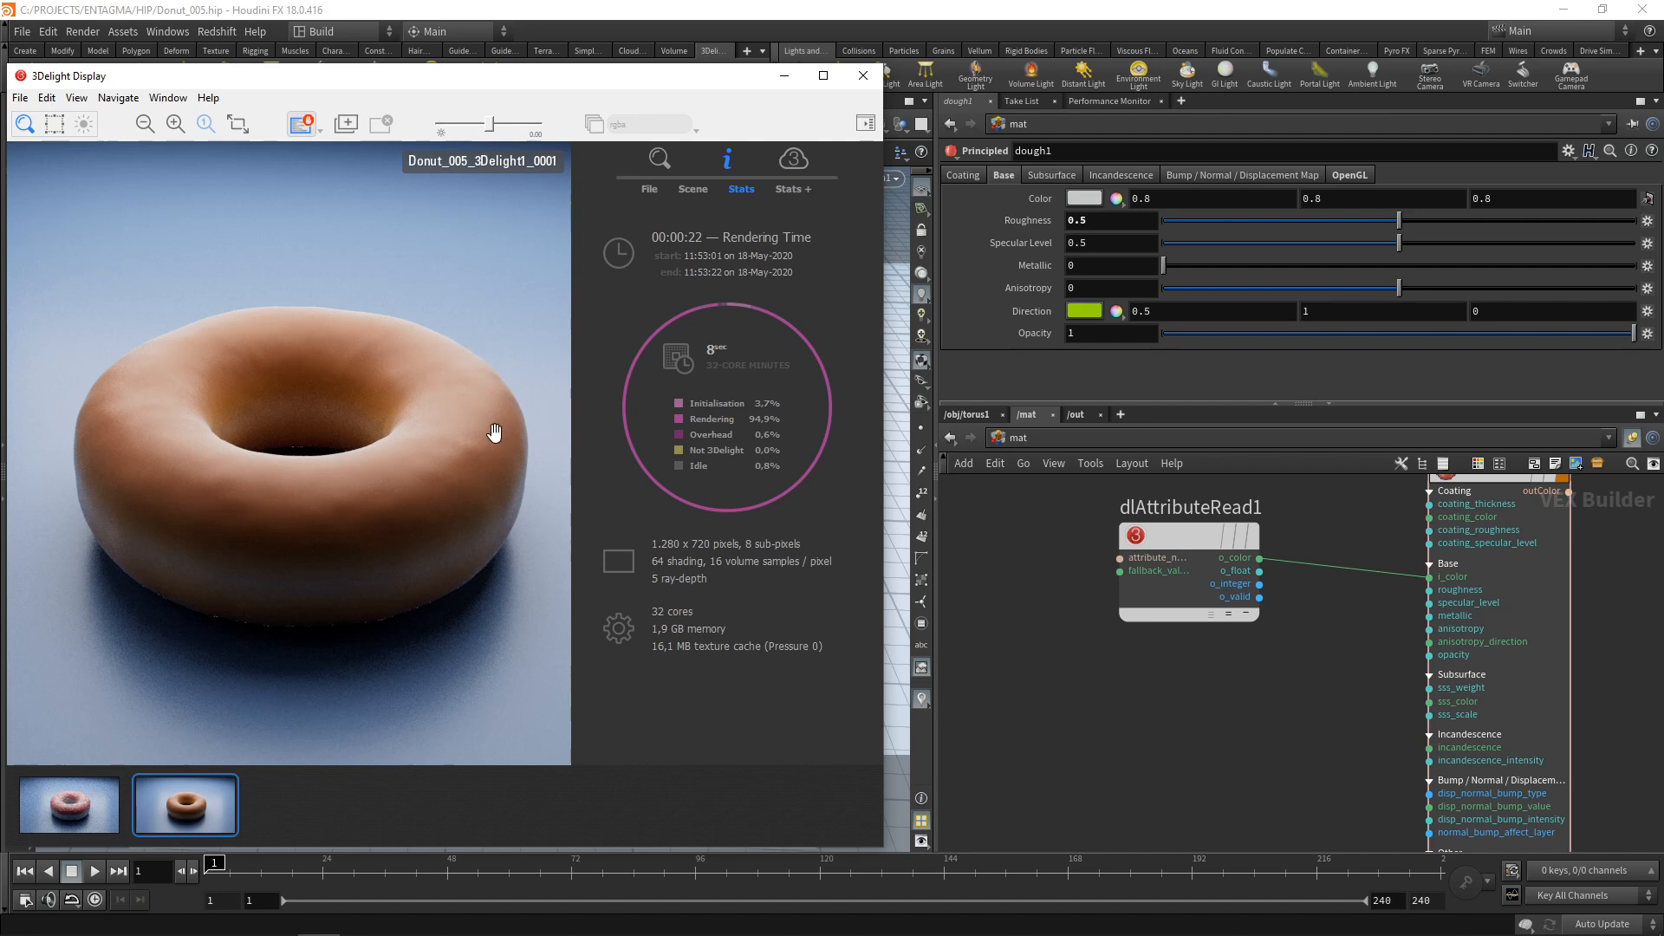
# Change dough1's bump/normal/displacement type to Displacement (0.5 centered)
pyautogui.moveTo(1193, 769); pyautogui.dragTo(1120, 667, button='middle')
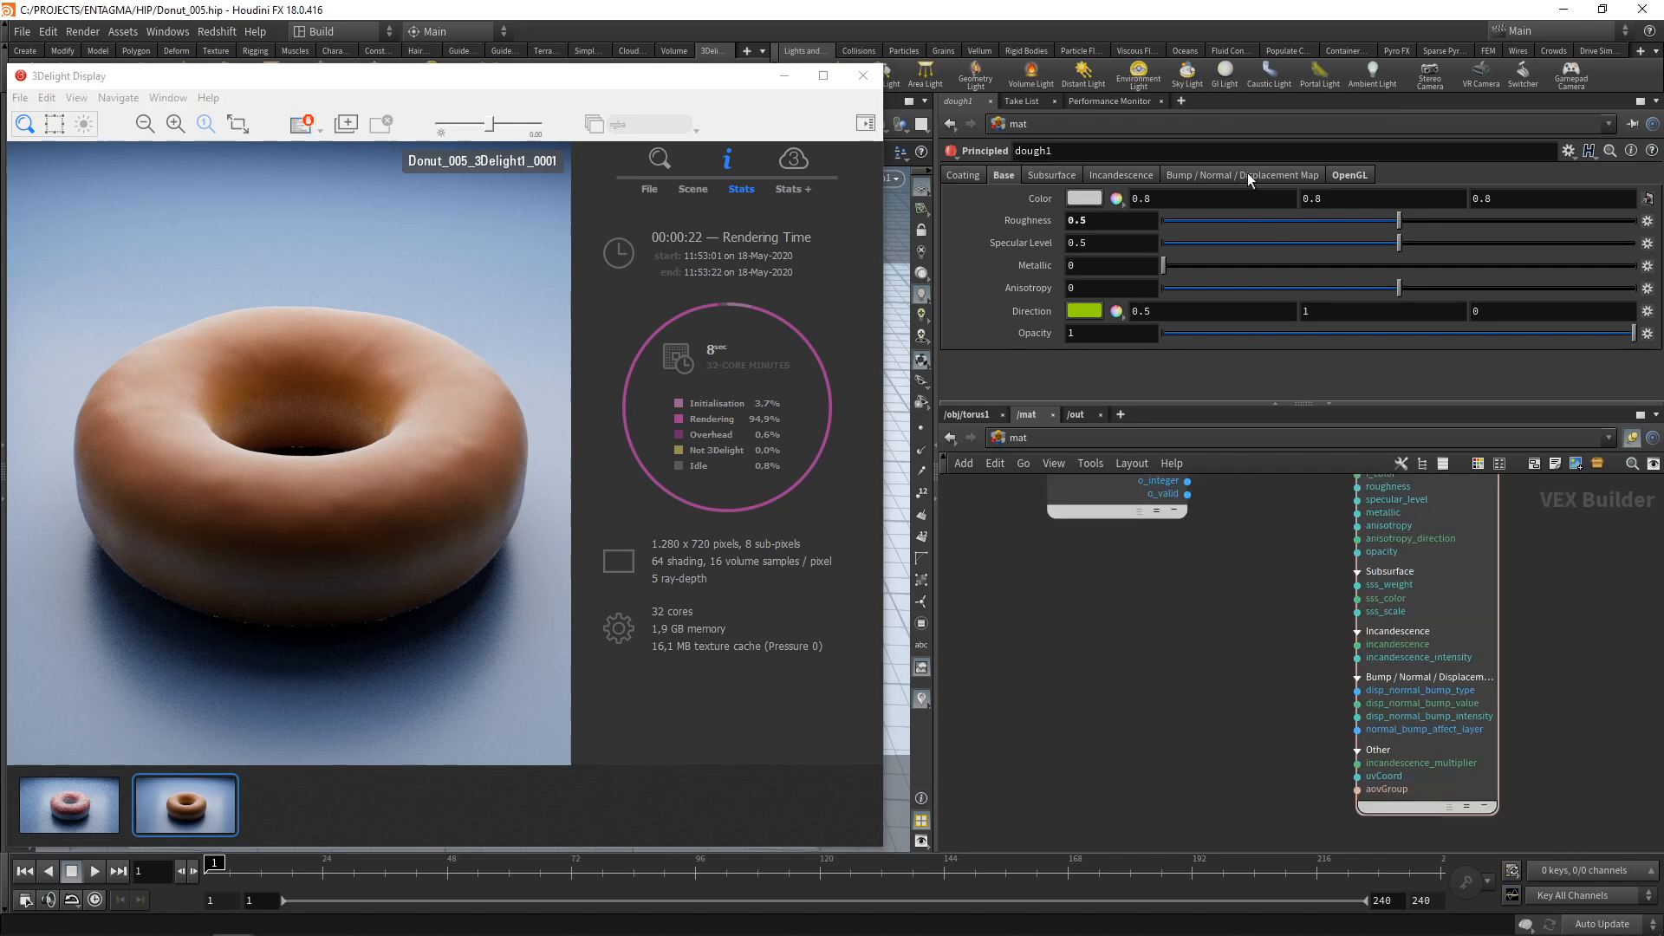
pyautogui.click(1209, 177)
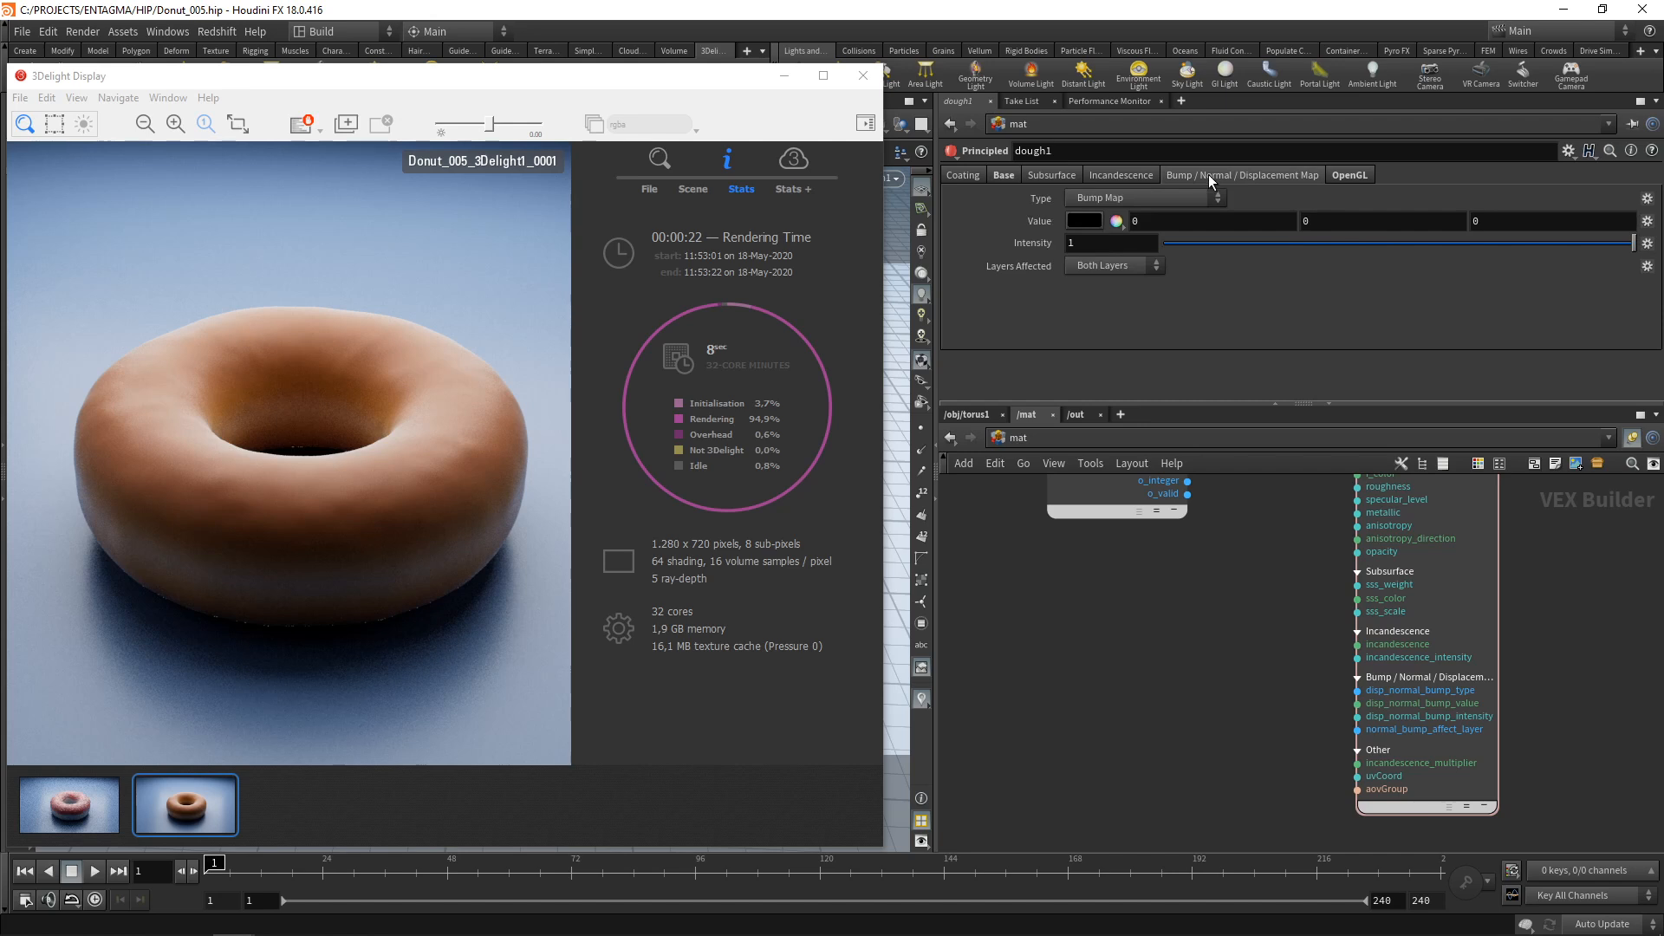
pyautogui.click(1162, 197)
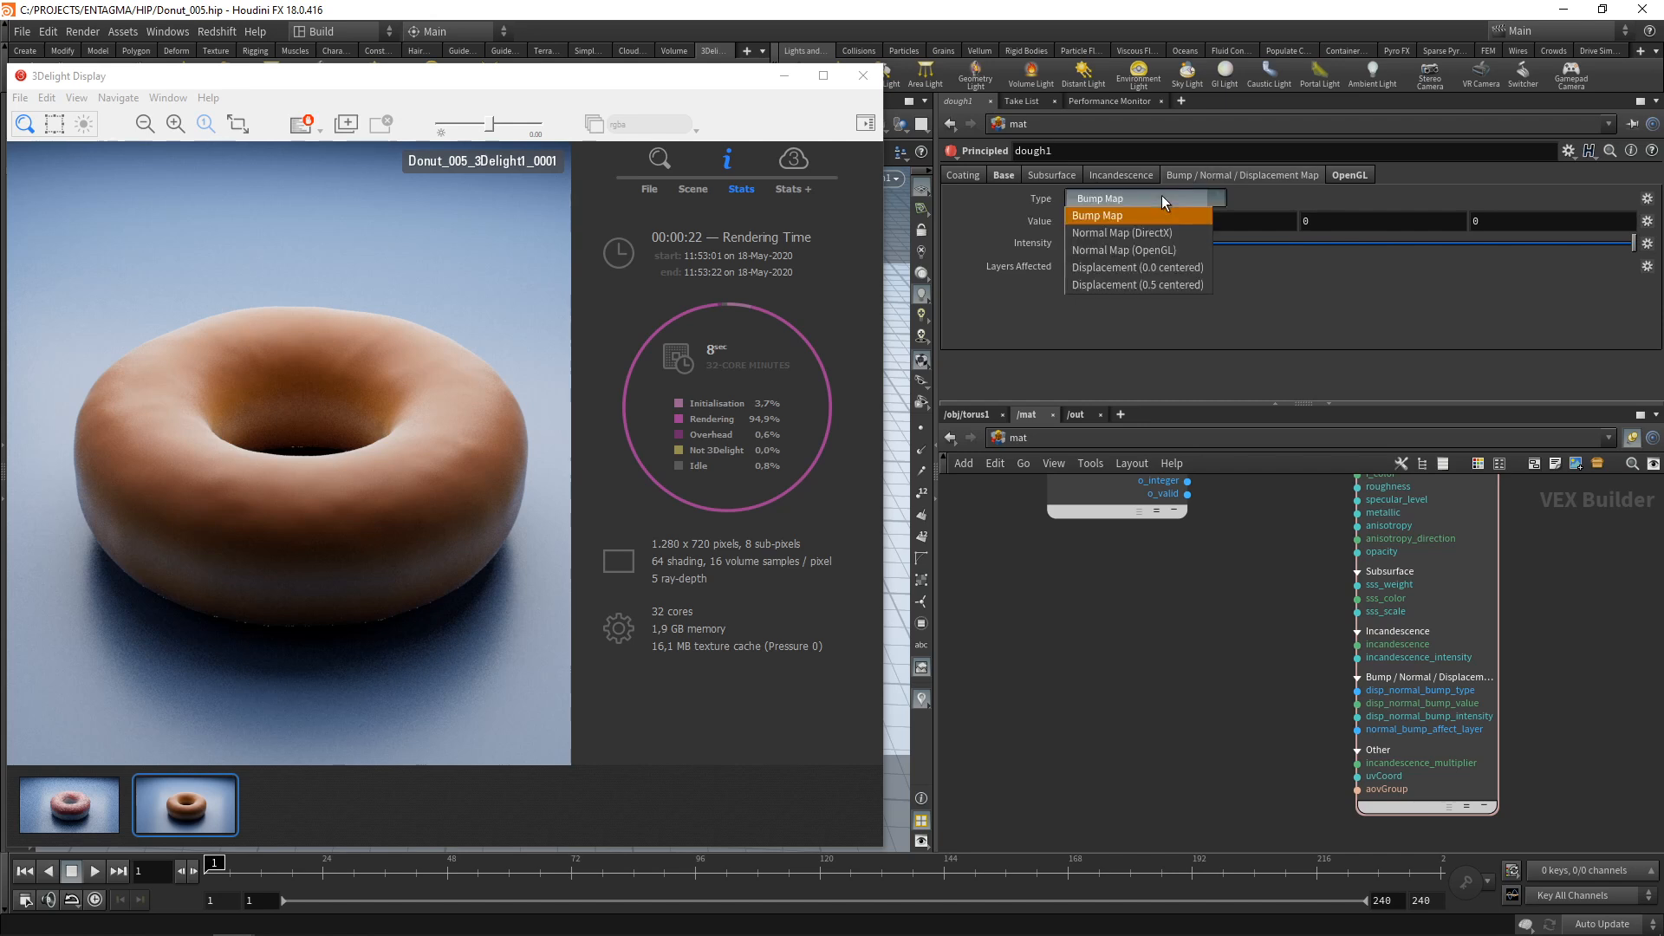
pyautogui.click(1160, 285)
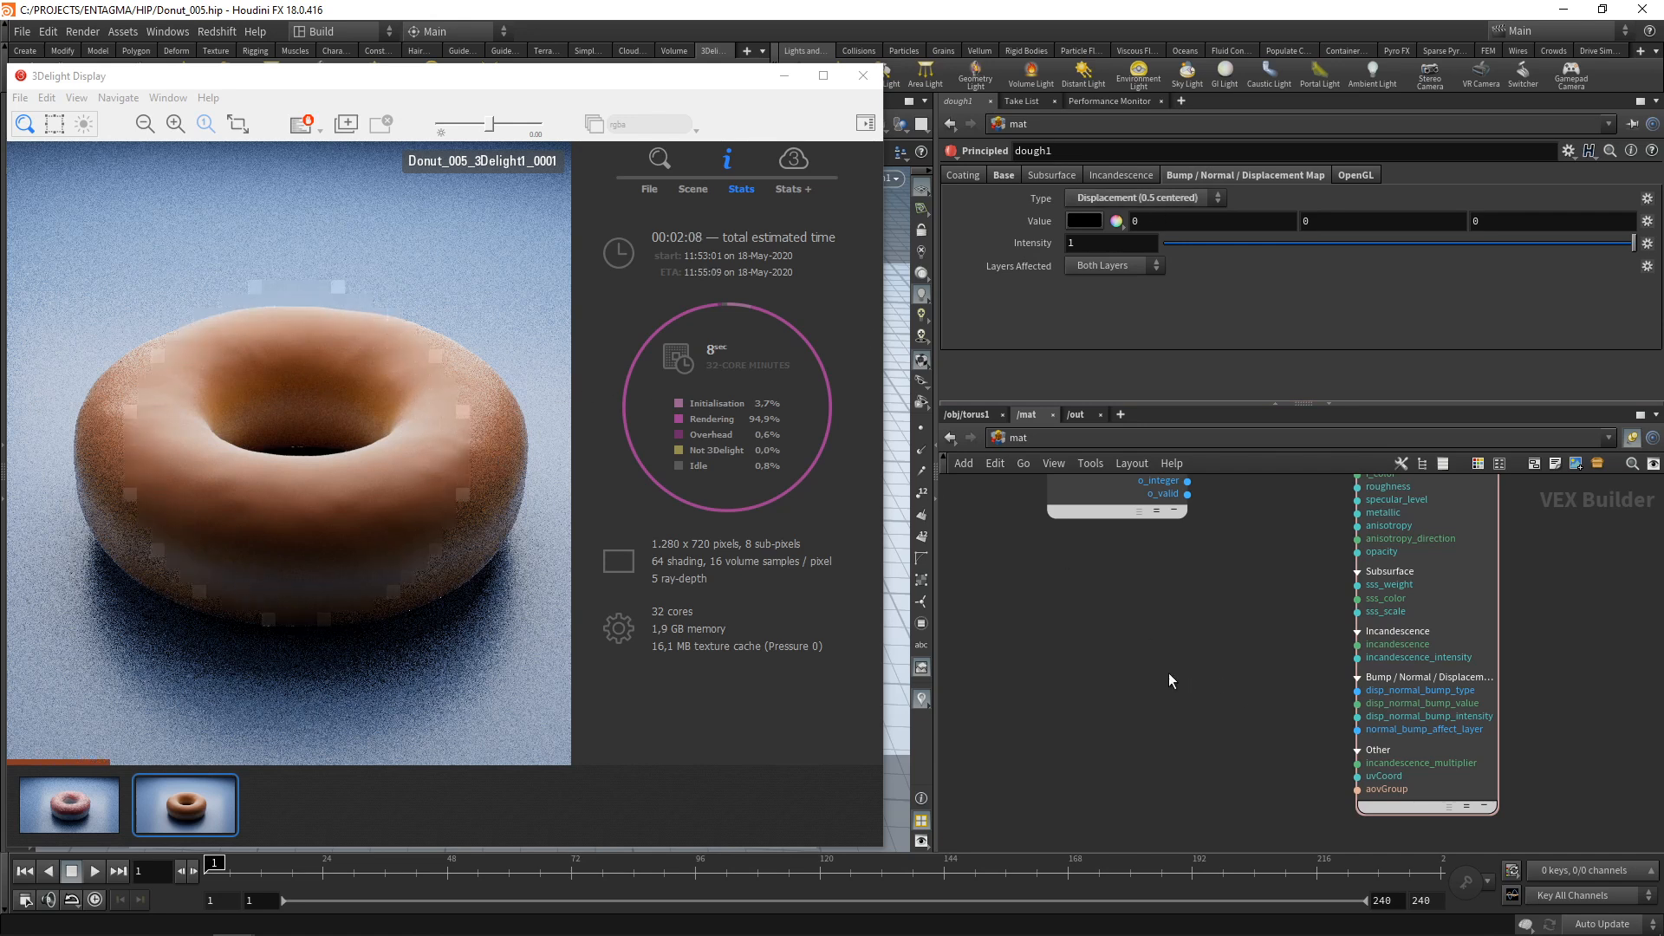
# Add a 3Delight Maya volumeNoise node beside dough1 and connect its outColor to dough1's disp_normal_bump_value input
pyautogui.press('Tab')
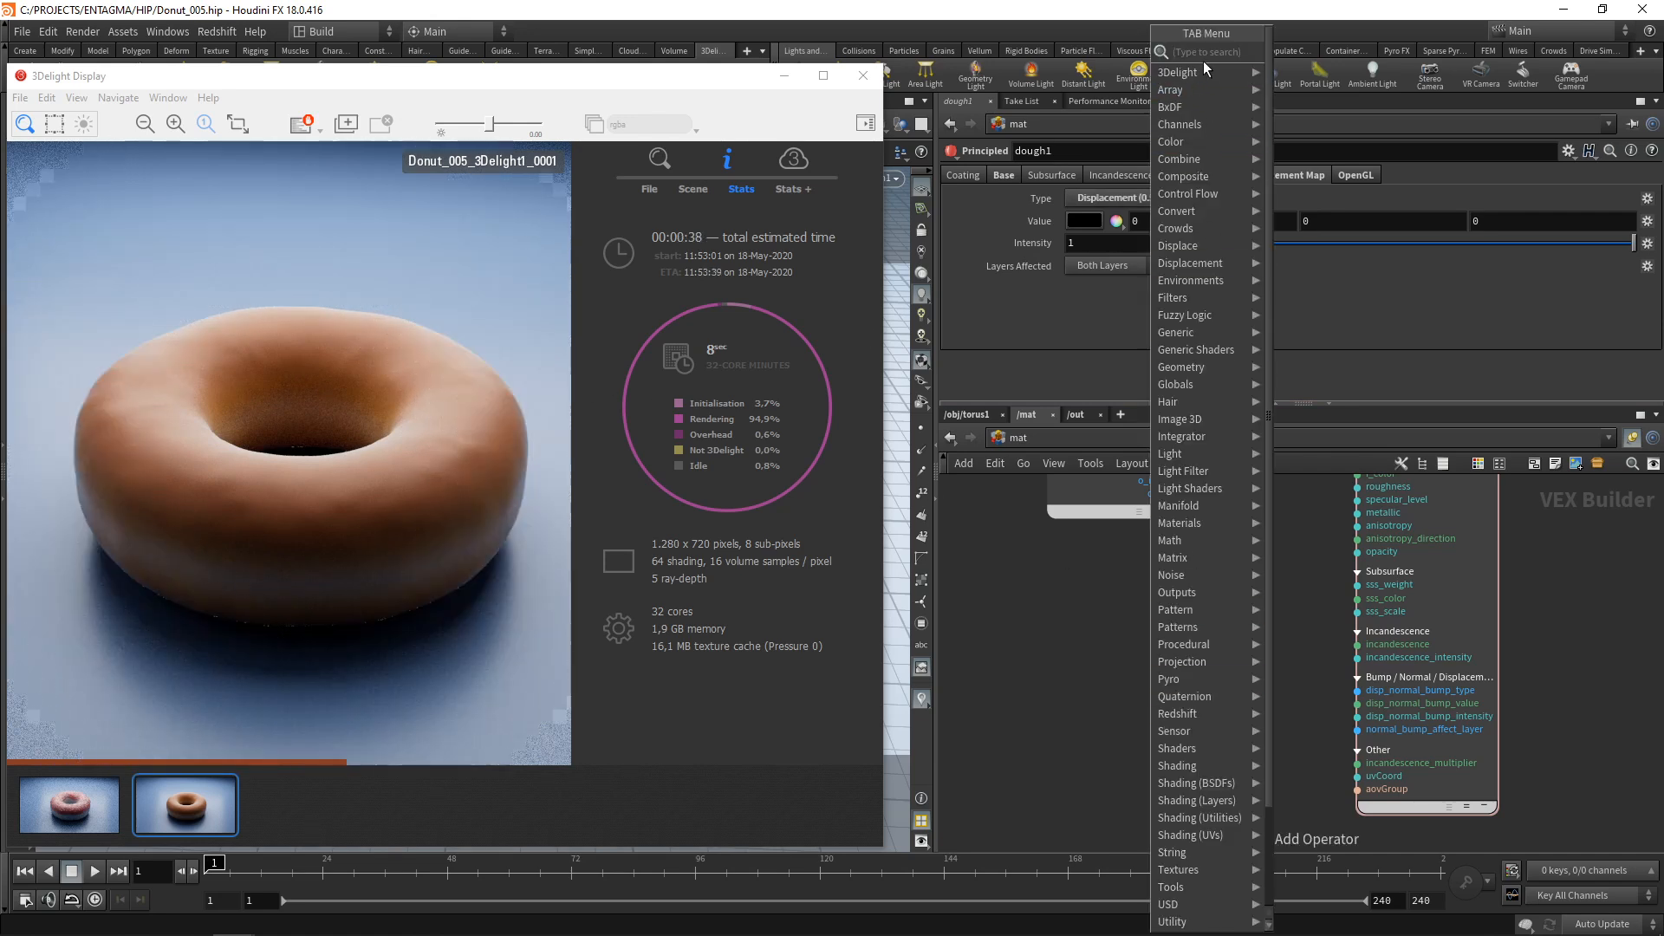
pyautogui.moveTo(1203, 69)
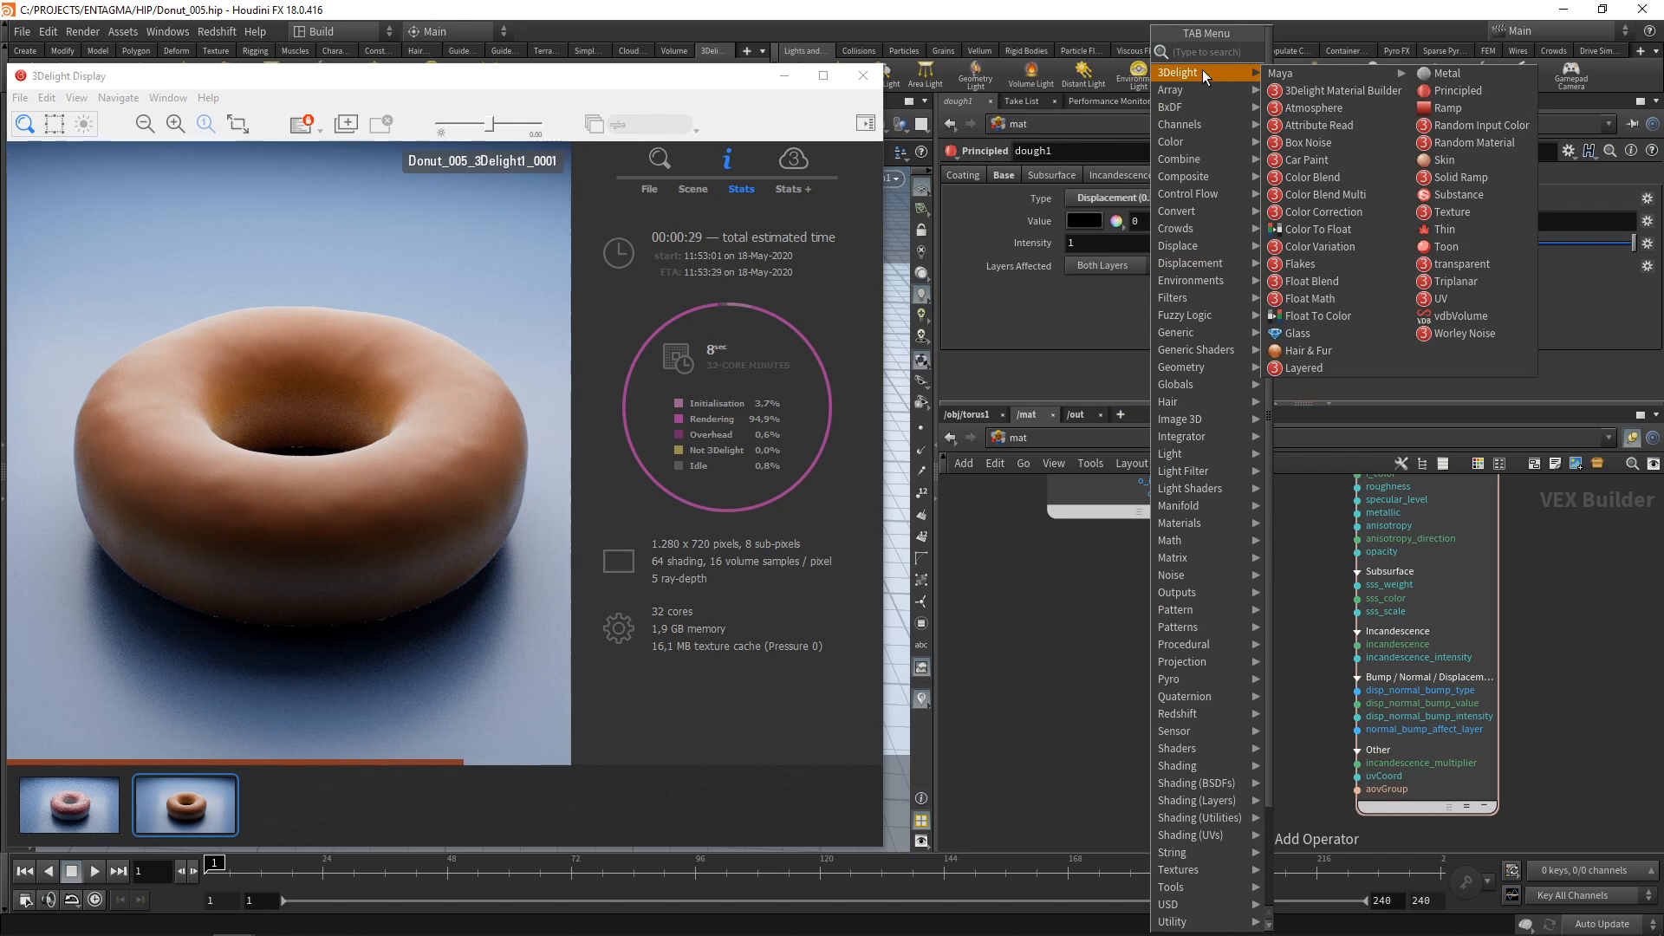
pyautogui.moveTo(1296, 73)
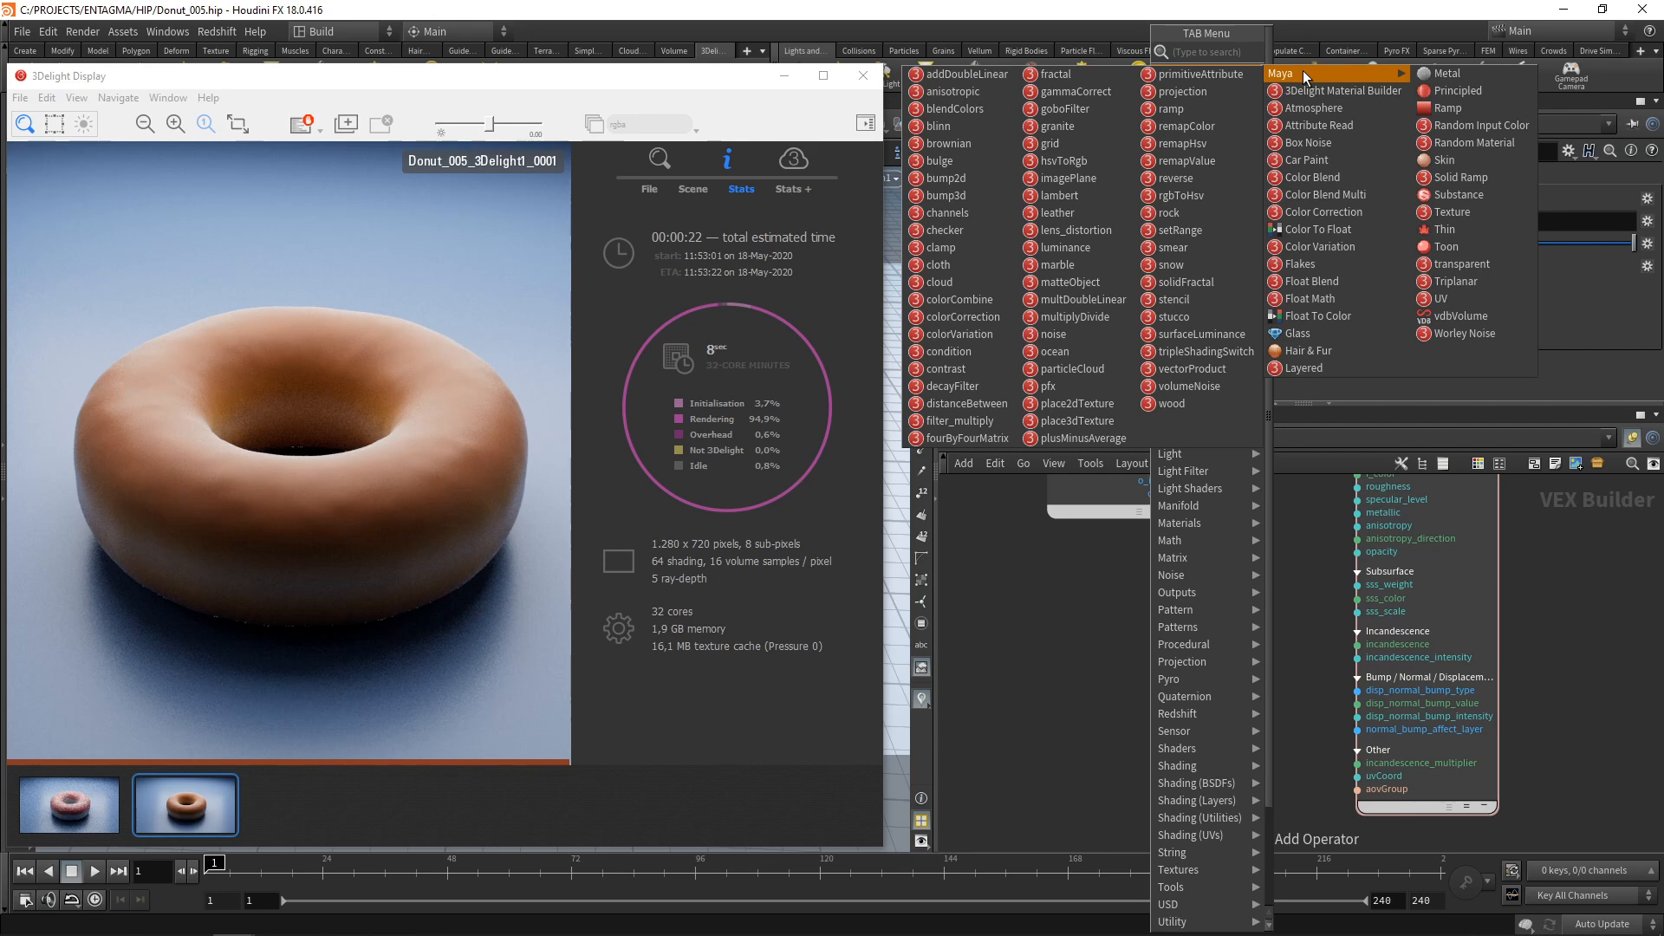
pyautogui.click(1184, 387)
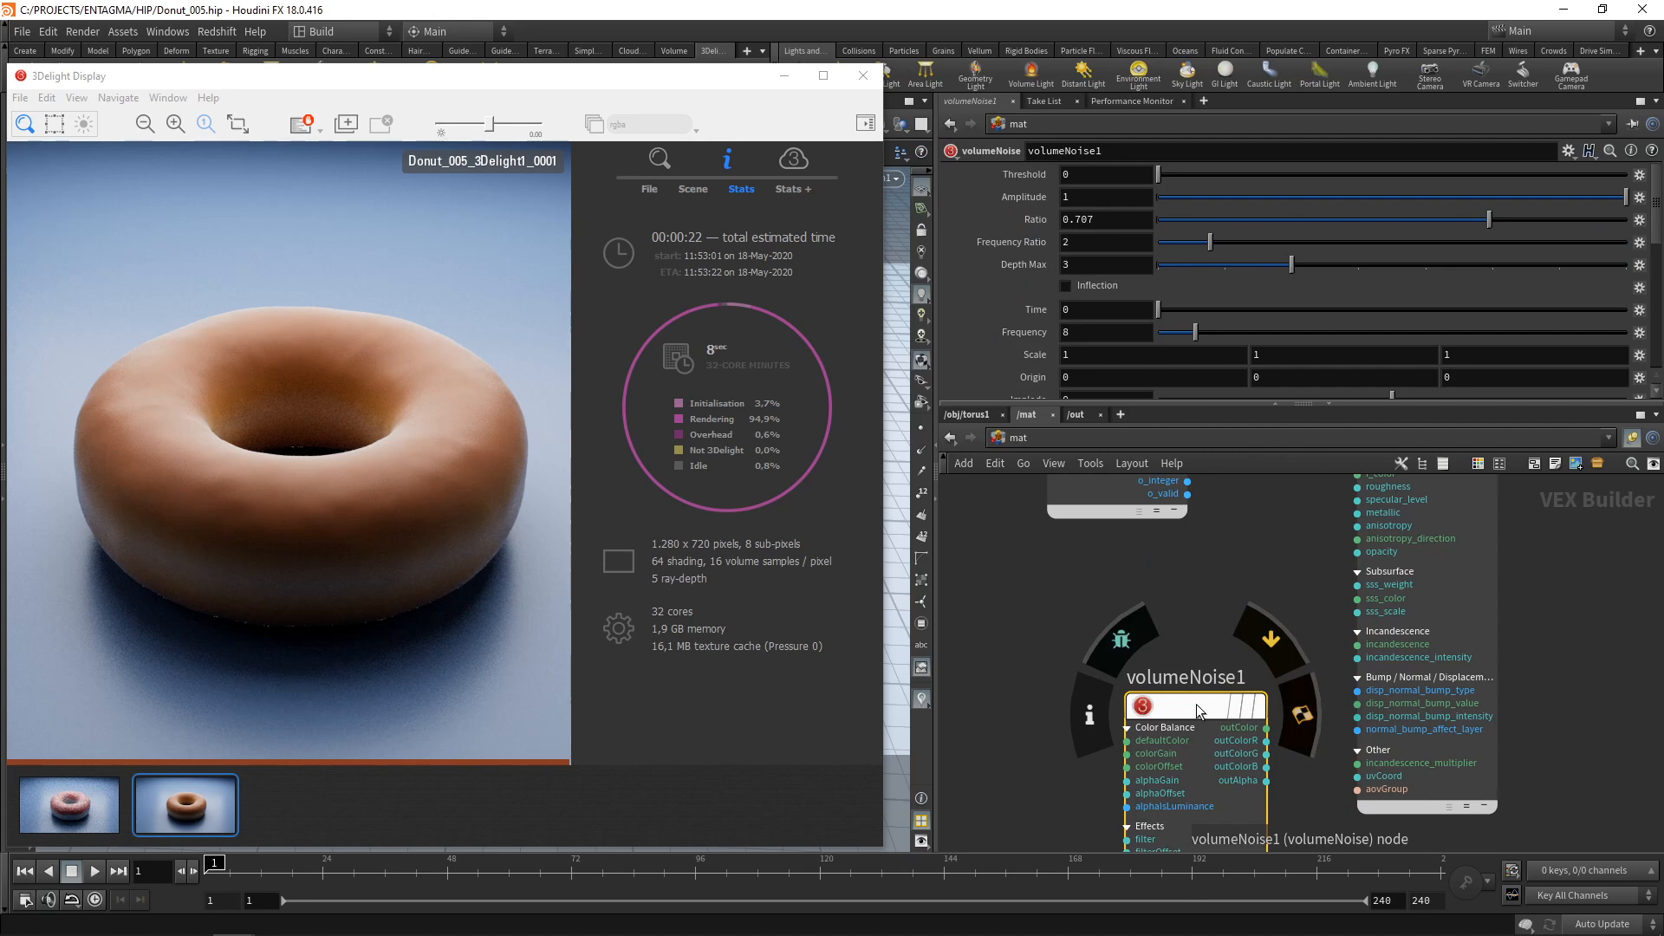
pyautogui.moveTo(1199, 710); pyautogui.dragTo(1119, 669)
pyautogui.click(1189, 686)
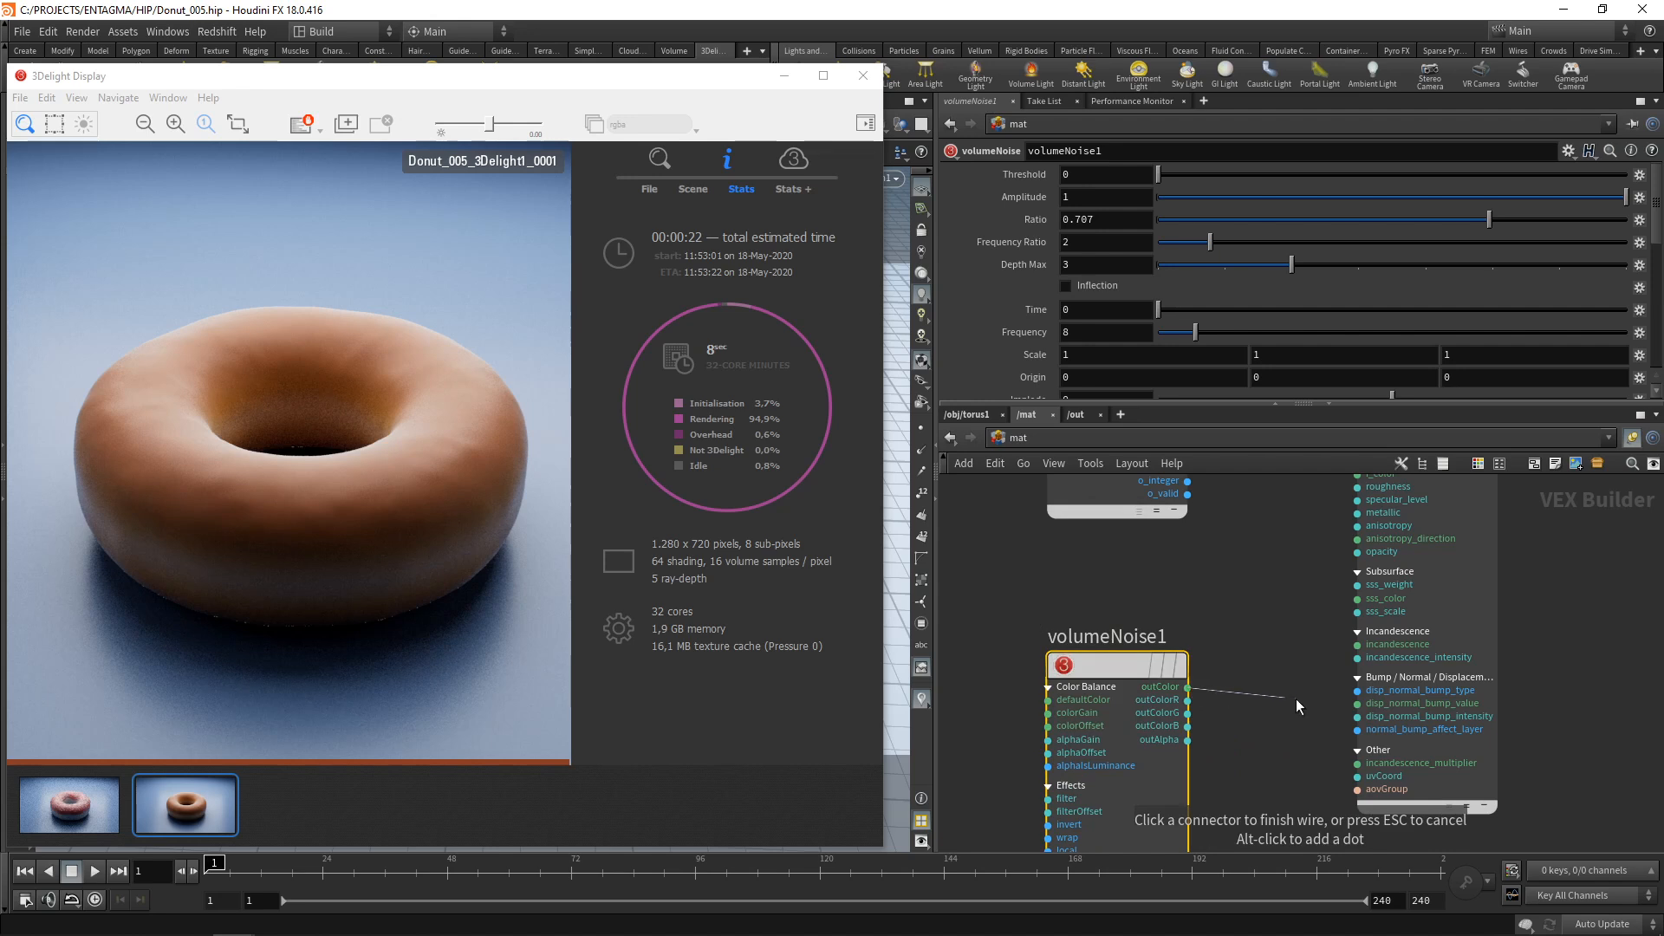
pyautogui.click(1430, 704)
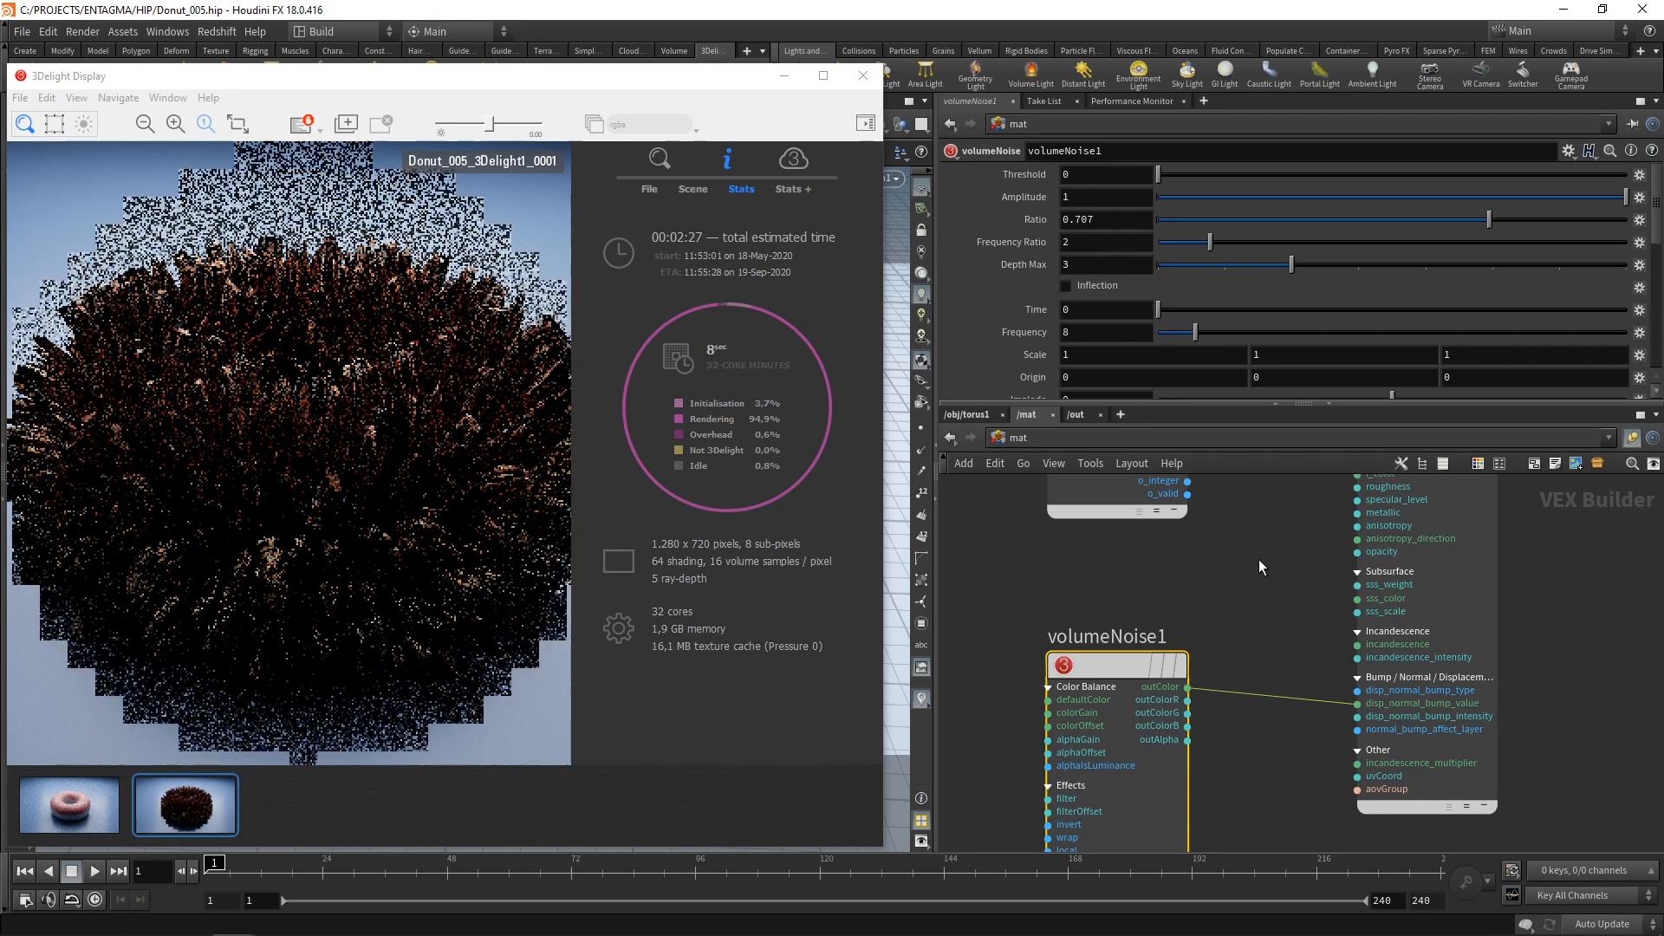
# Set dough1's displacement intensity to 0.1 and select the value for another edit
pyautogui.click(1457, 563)
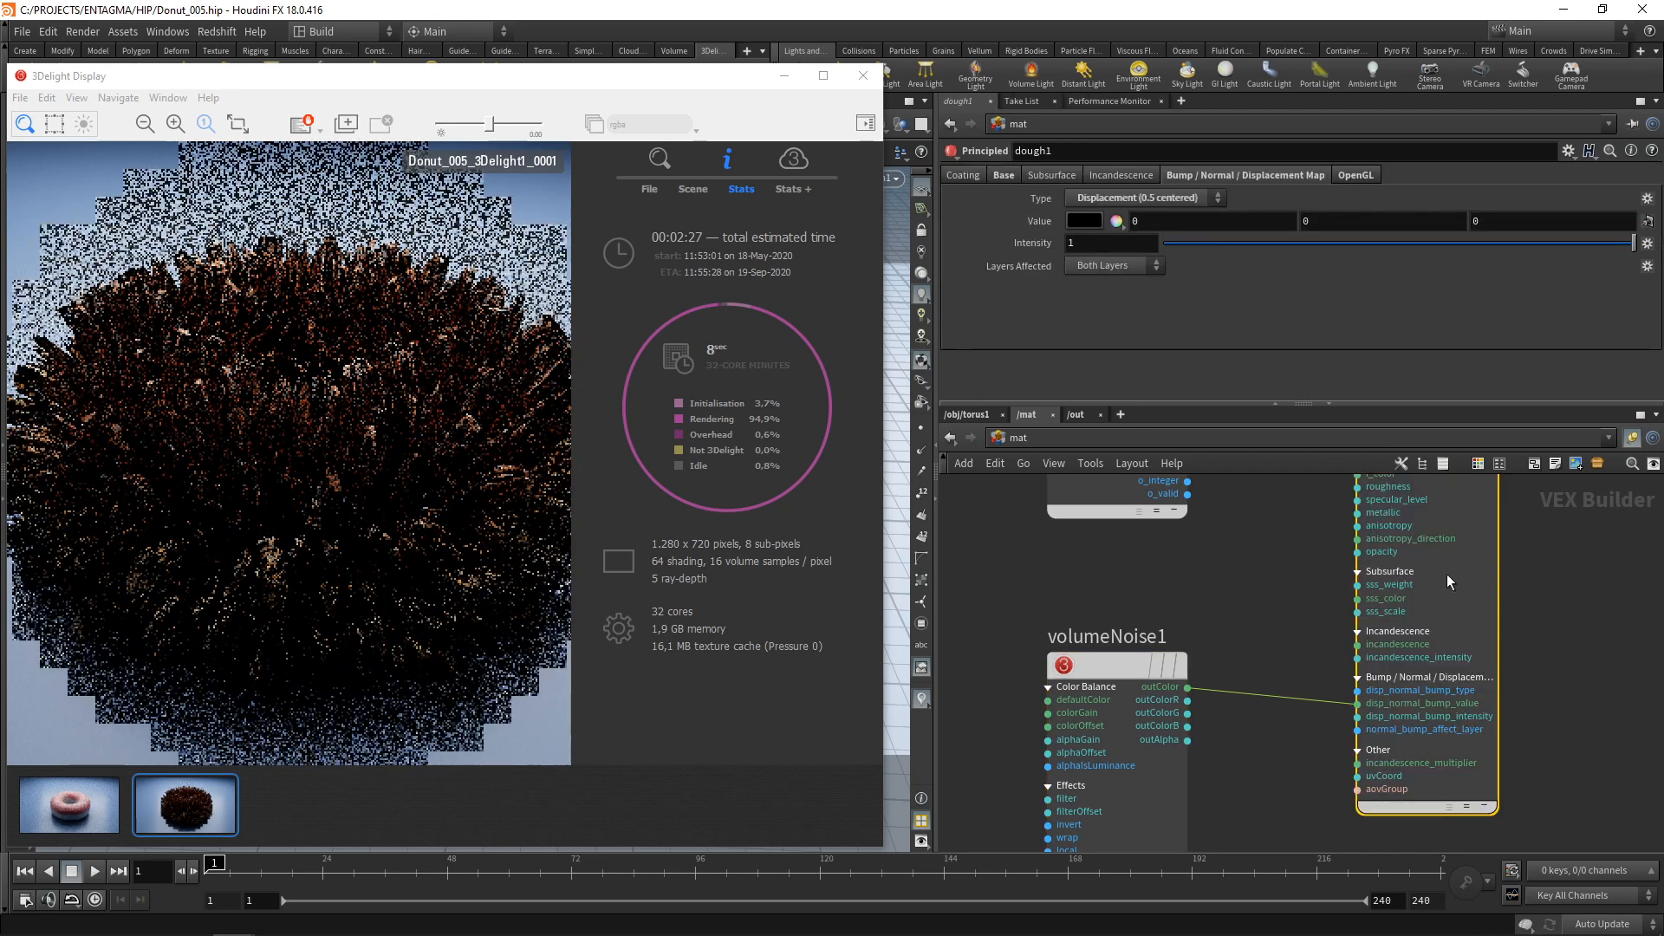
pyautogui.doubleClick(1088, 245)
pyautogui.write('.1')
pyautogui.press('Return')
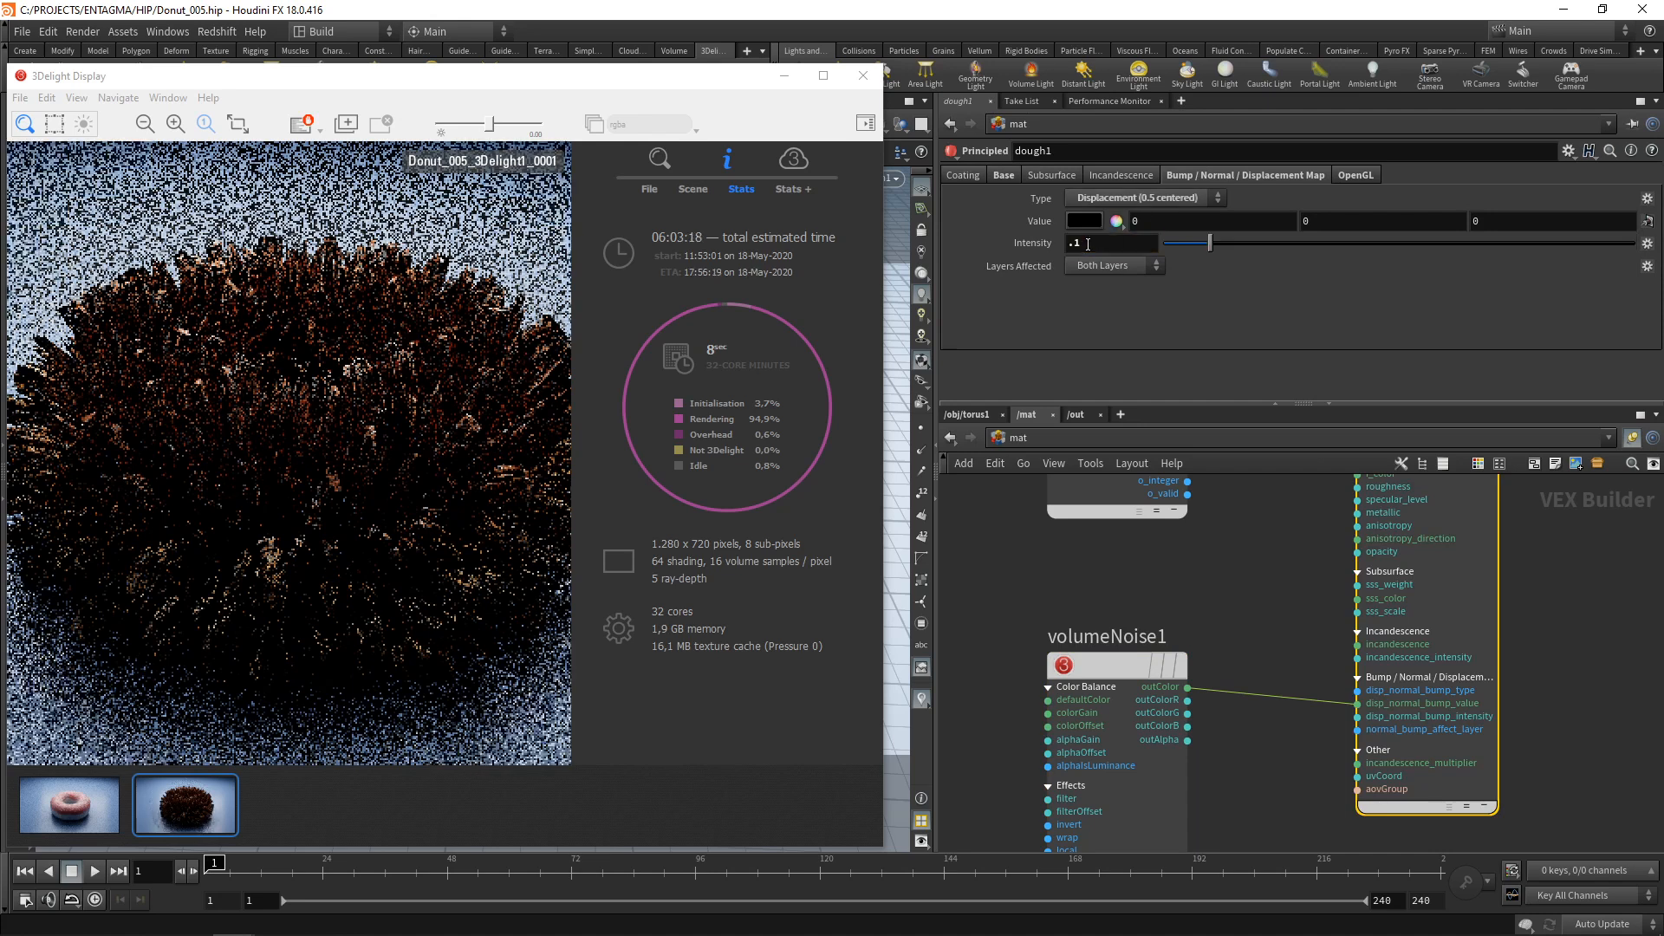
pyautogui.moveTo(1068, 243); pyautogui.dragTo(1100, 245)
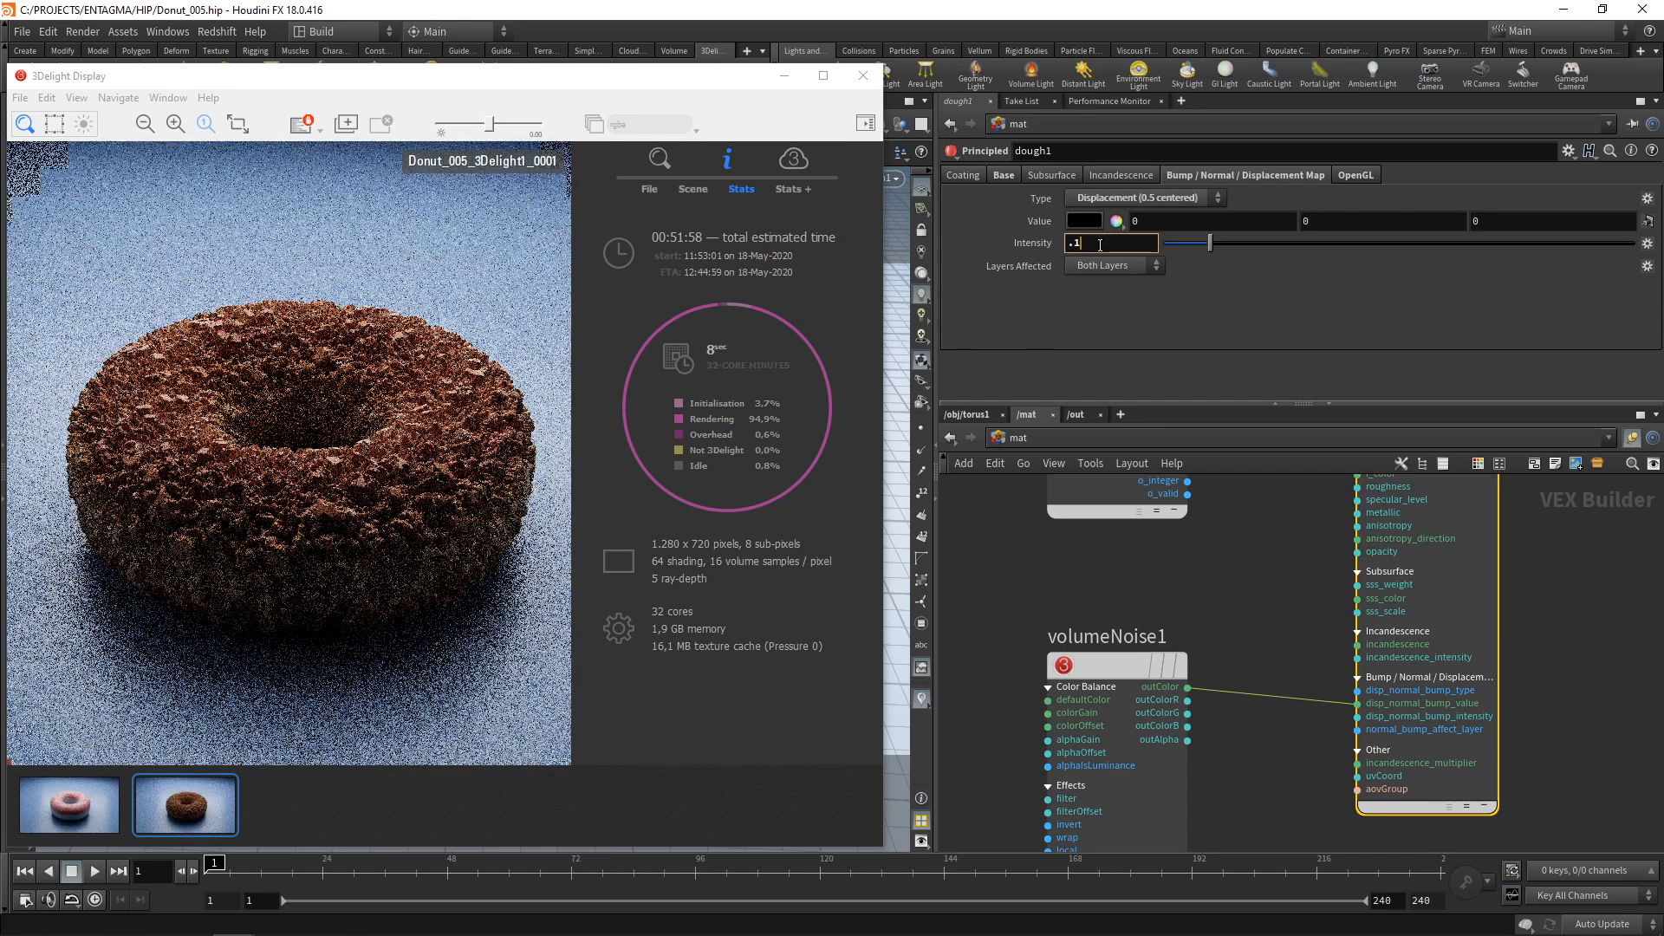
# Lower dough1's displacement intensity to 0.02 and finally to 0.01
pyautogui.write('.0')
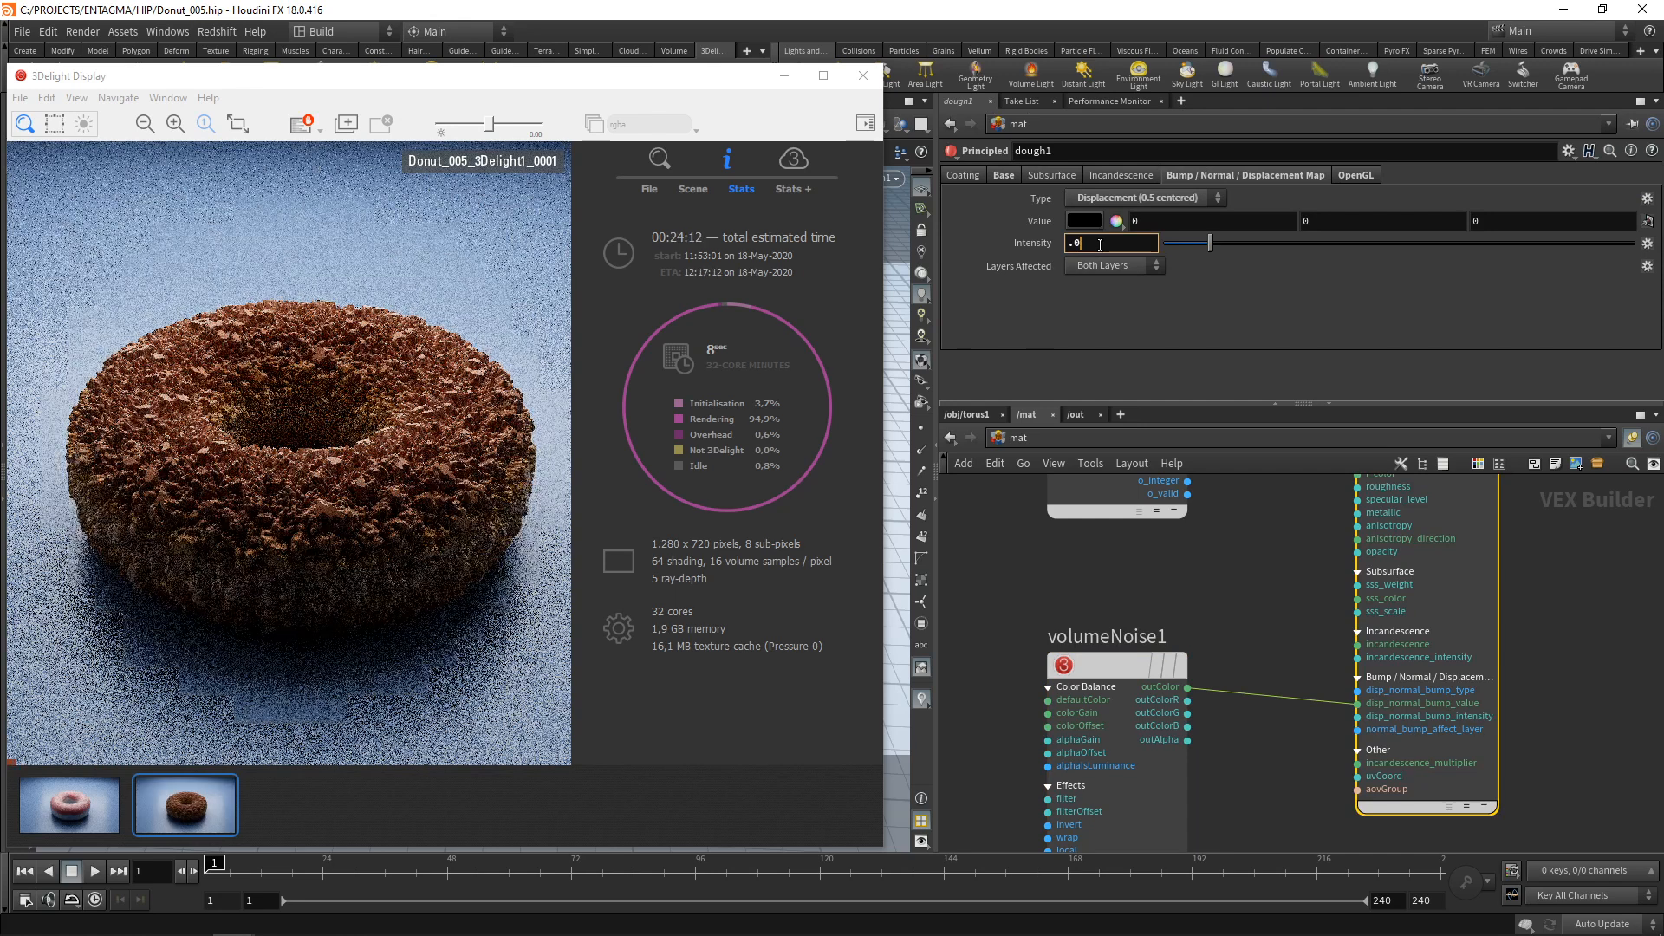
pyautogui.write('2')
pyautogui.press('Return')
pyautogui.moveTo(1093, 240); pyautogui.dragTo(1081, 245)
pyautogui.write('1')
pyautogui.press('Return')
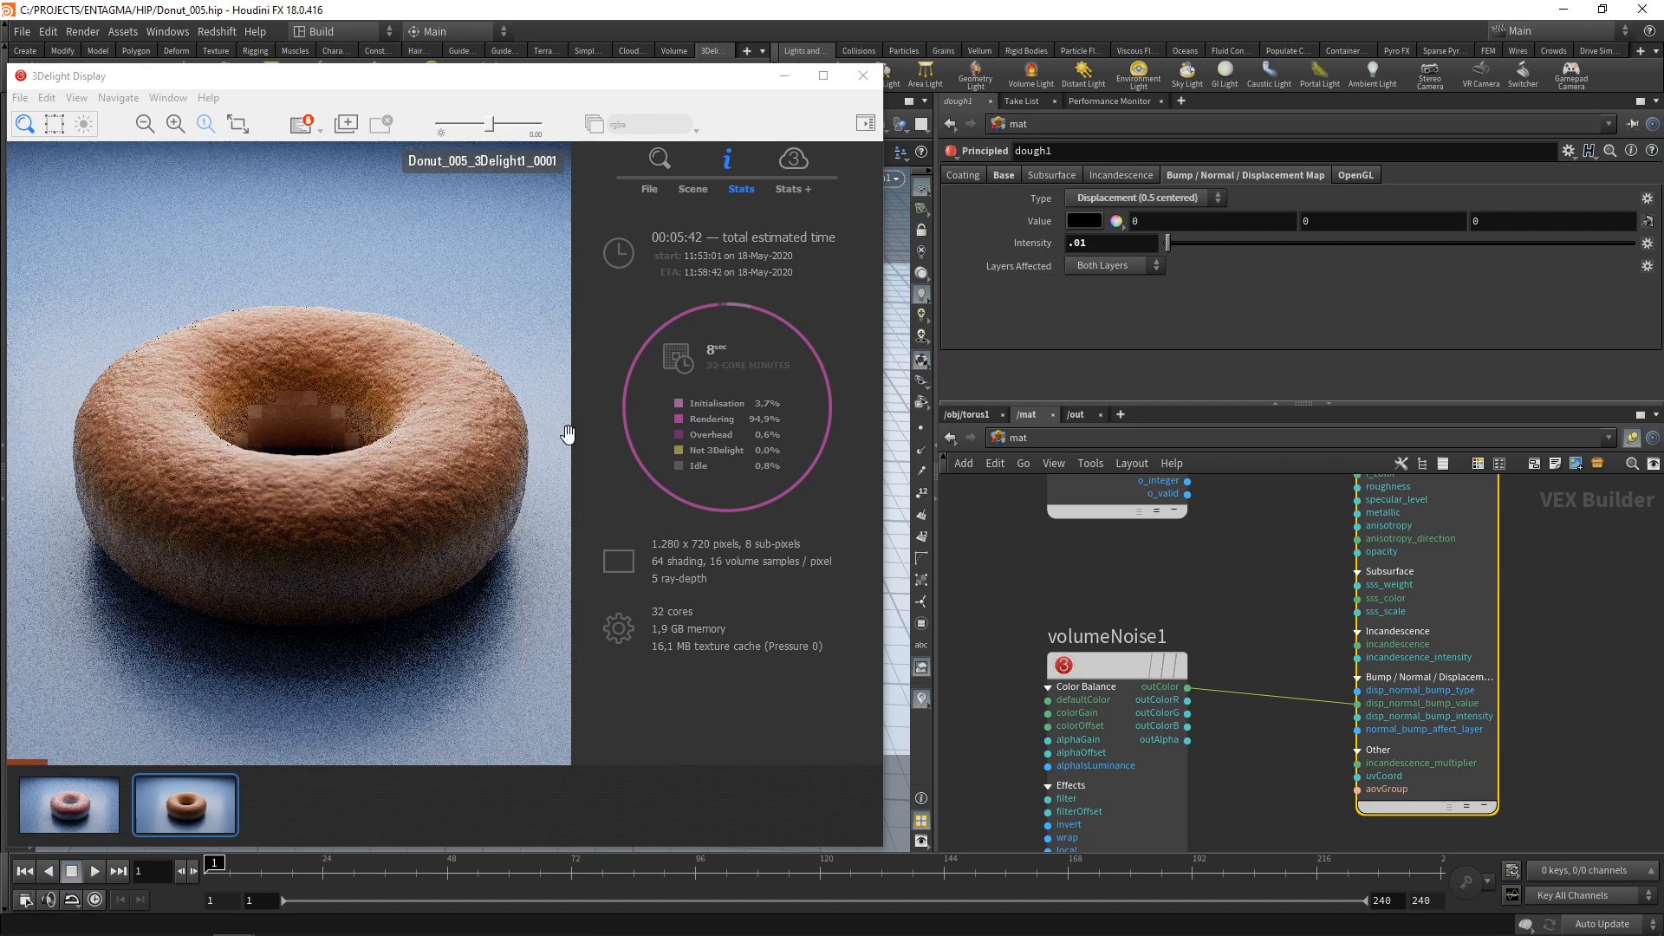
# Set the dough1 material's subsurface weight to 1
pyautogui.click(1044, 175)
pyautogui.click(1090, 198)
pyautogui.write('1')
pyautogui.press('Return')
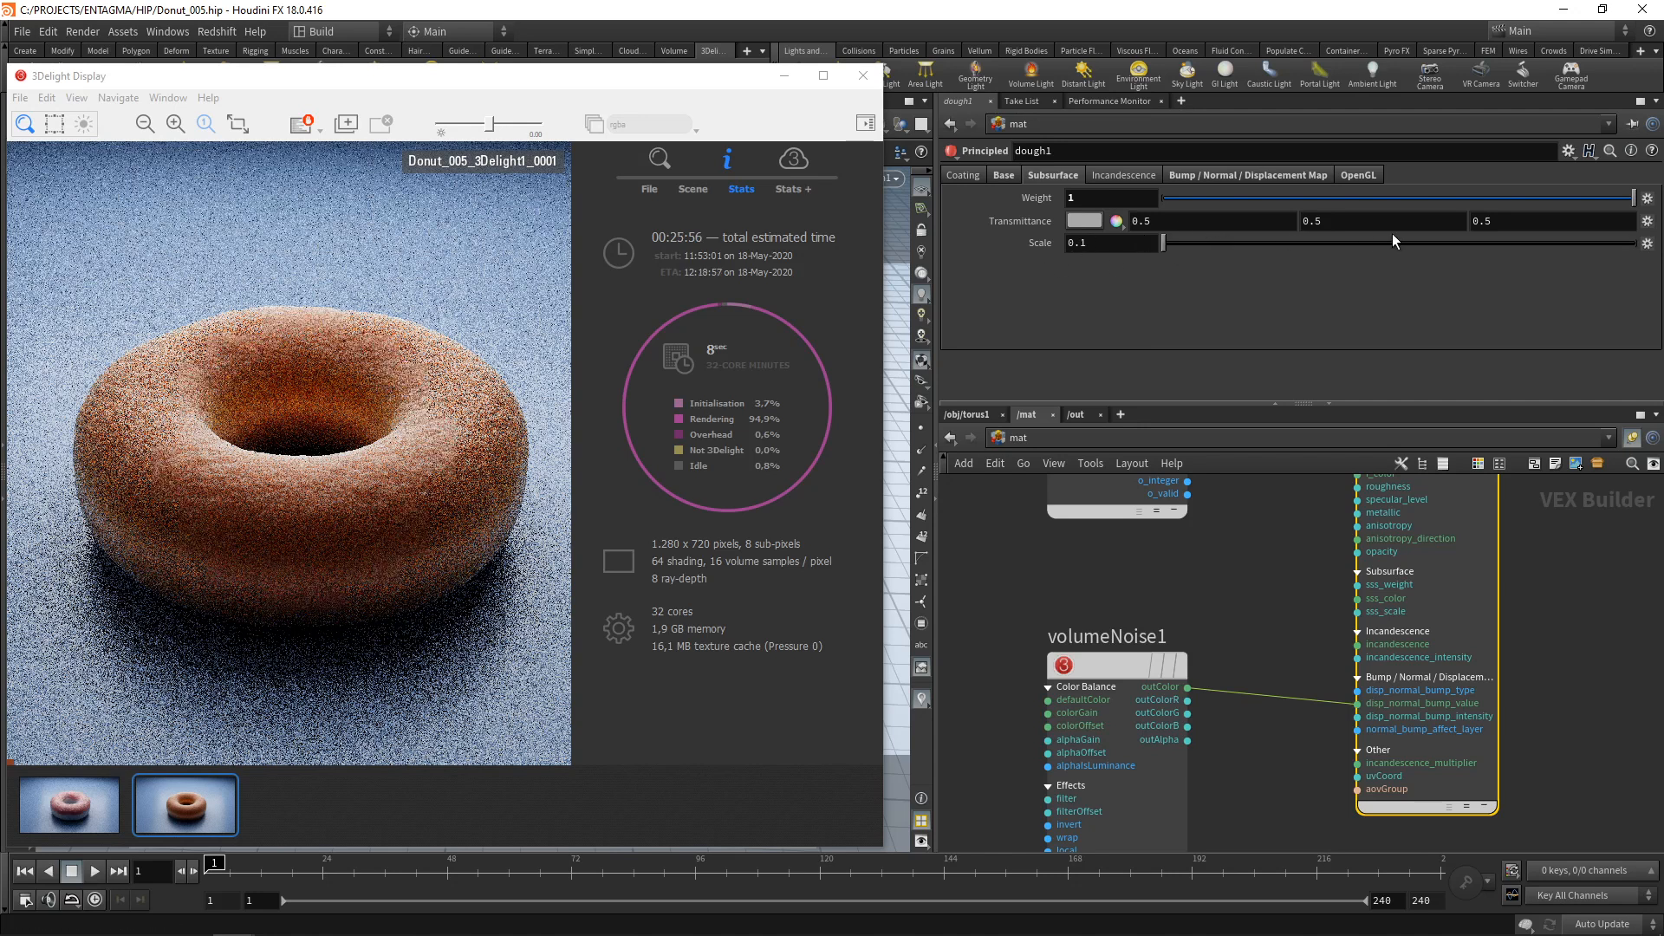
# Display the merge1 node in the torus1 network and restart the render of the complete donut
pyautogui.scroll(-3, 1228, 553)
pyautogui.click(969, 413)
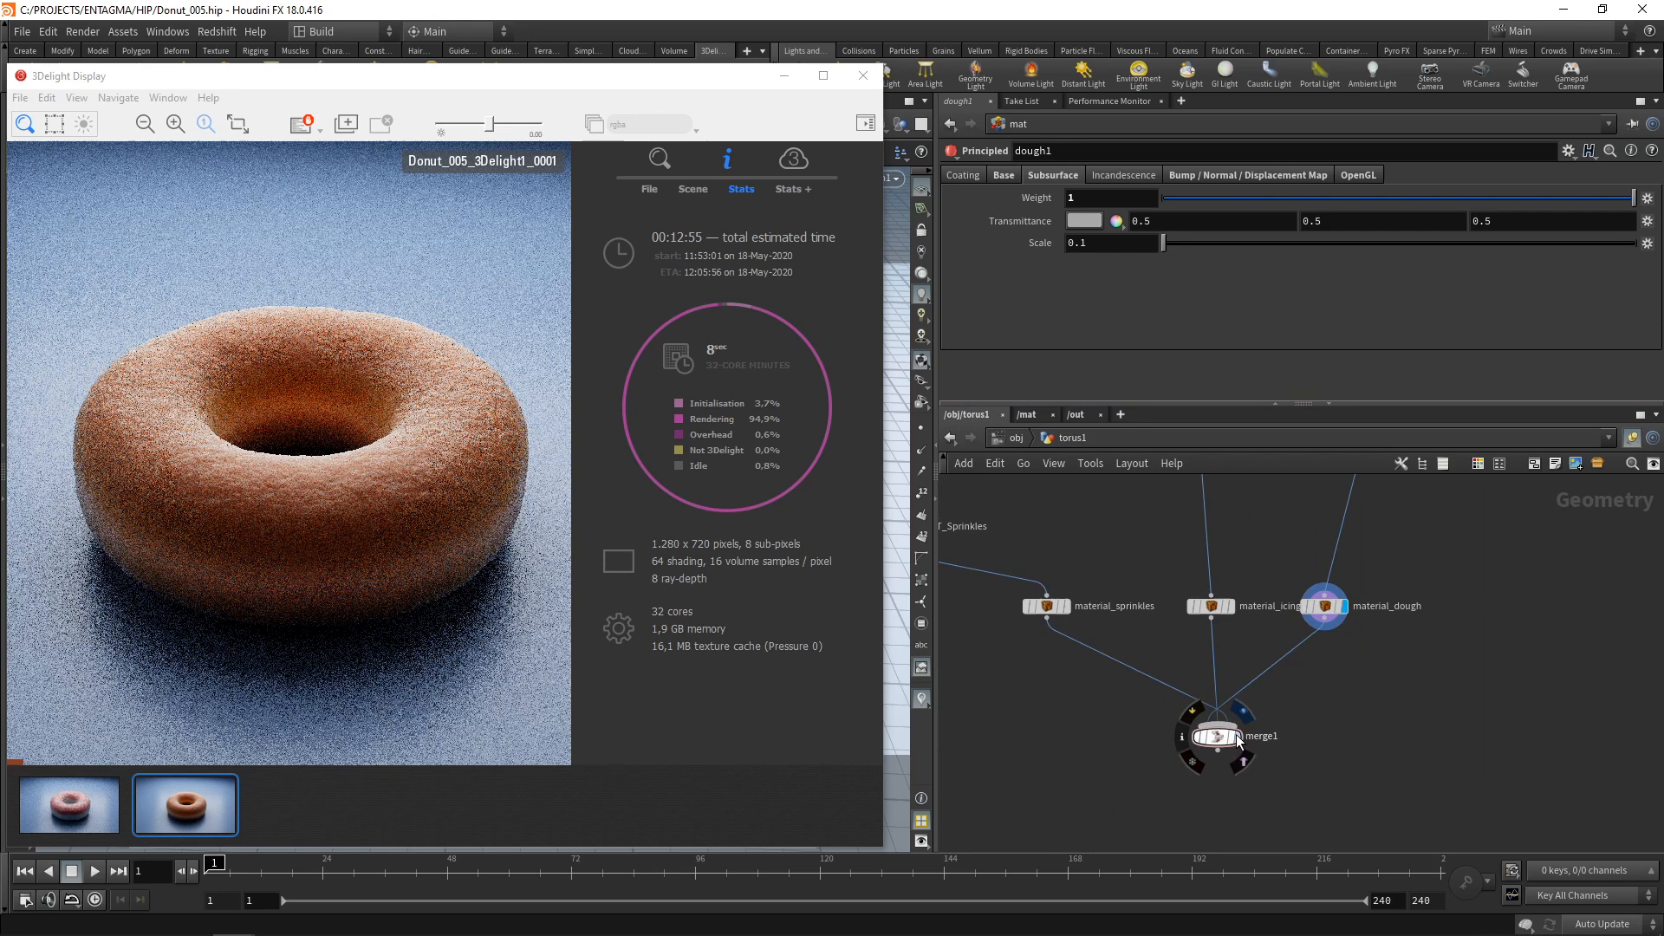
pyautogui.click(1237, 737)
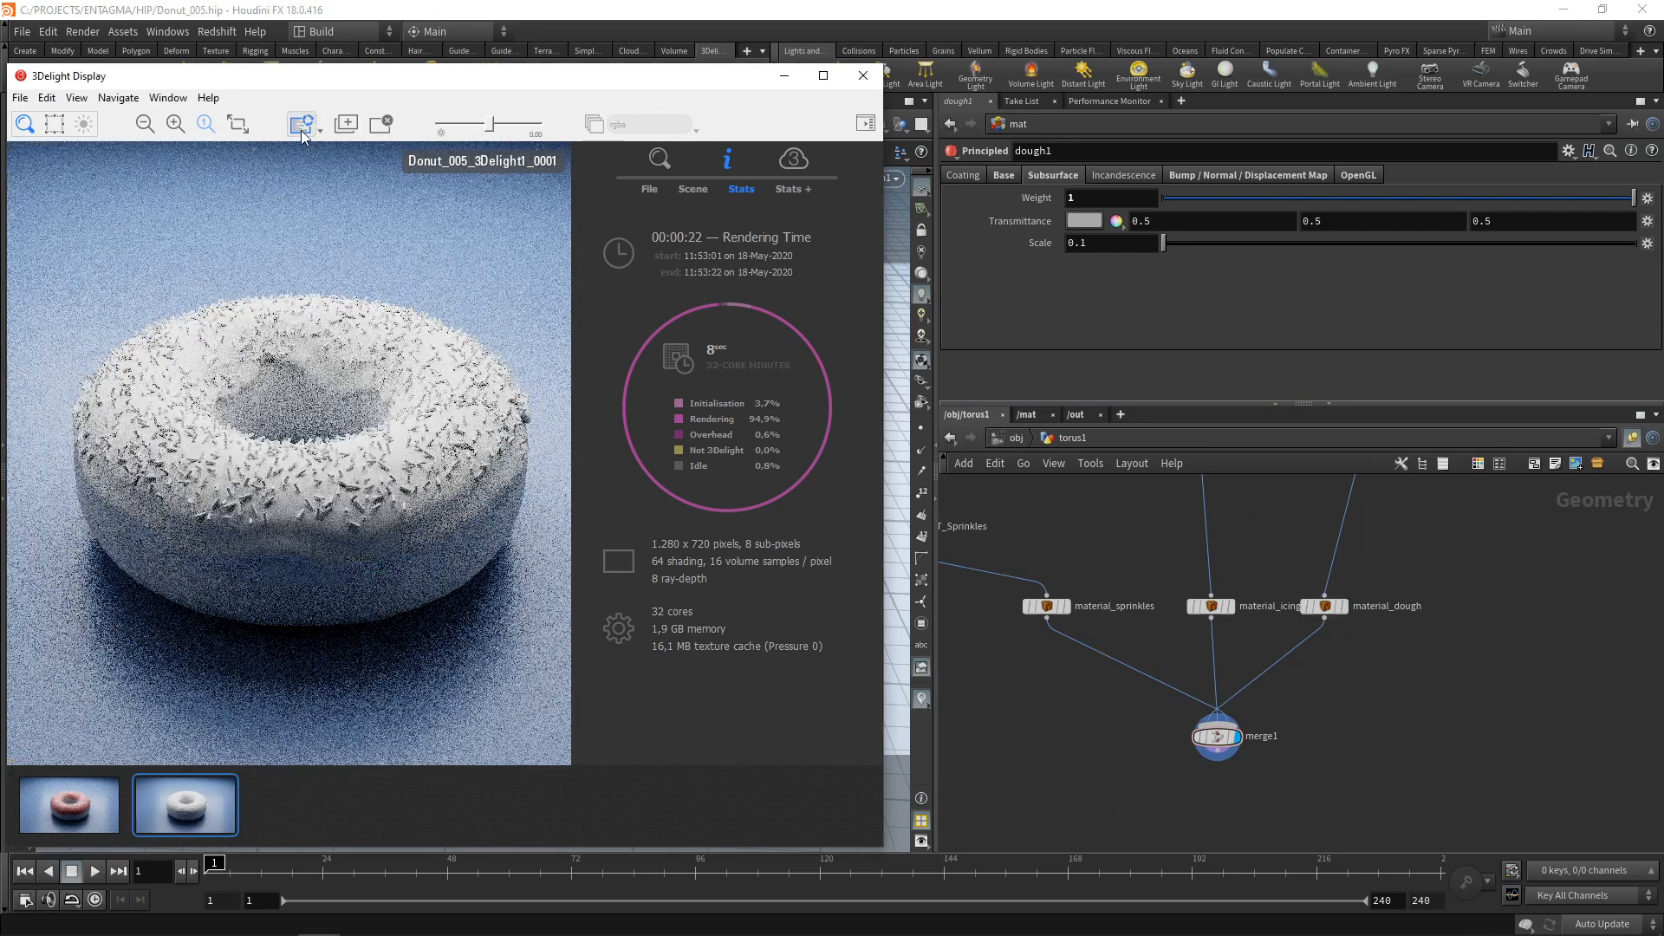
pyautogui.click(300, 126)
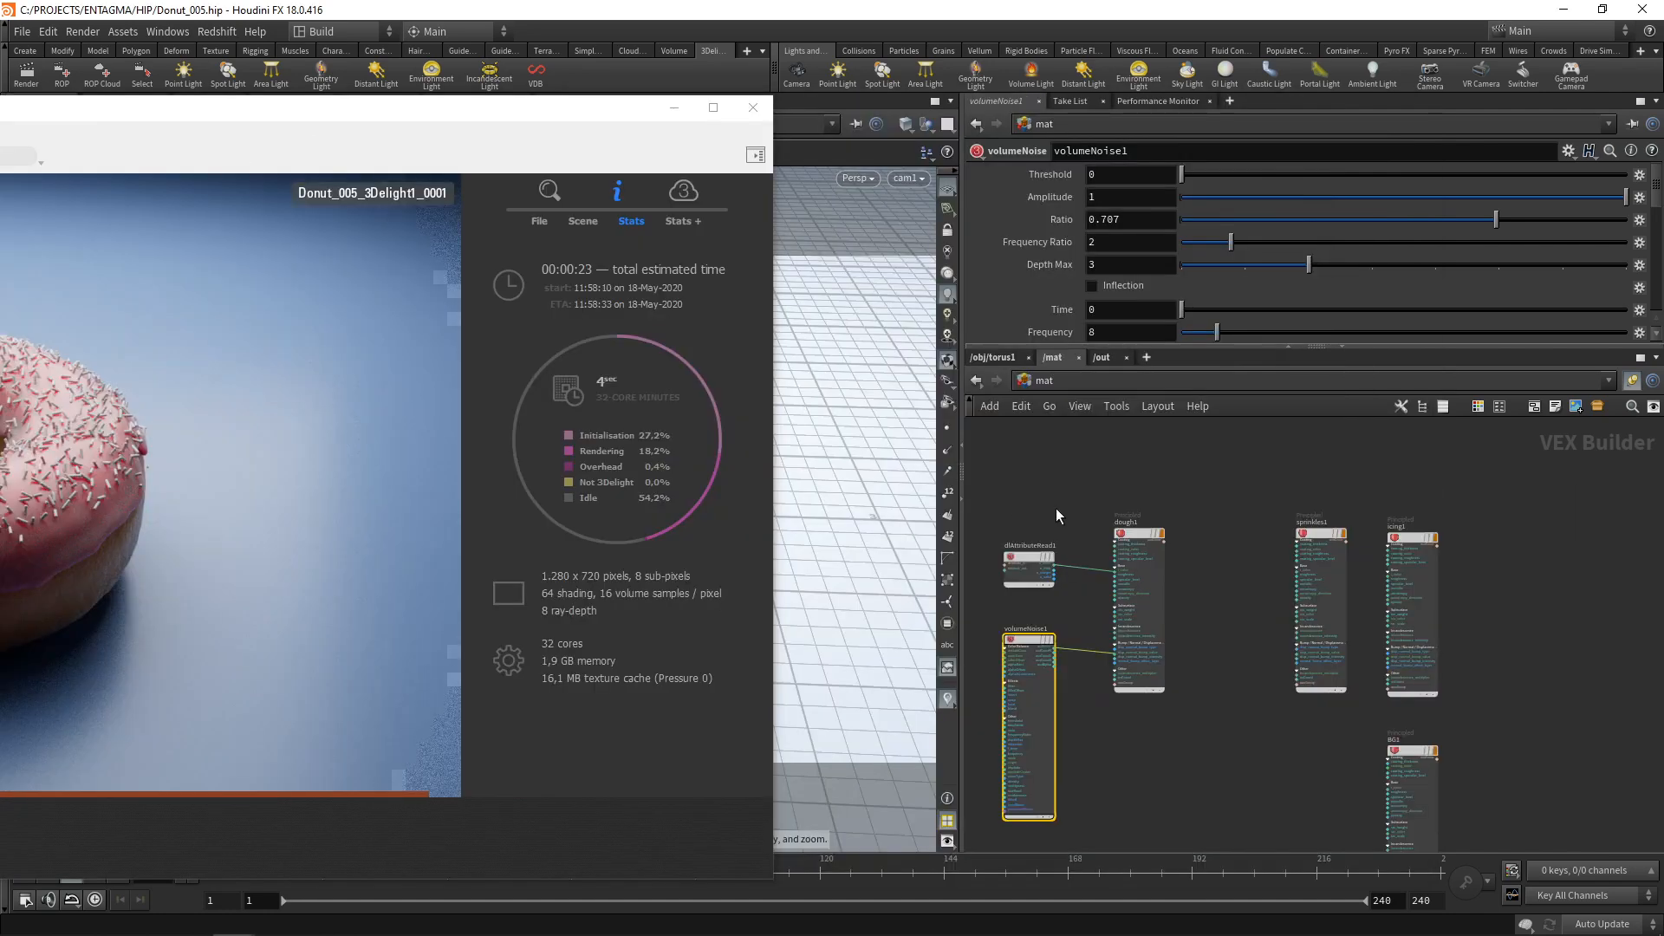
# Duplicate the Cd attribute reader beside sprinkles1 and connect its o_color output to sprinkles1's base i_color input
pyautogui.click(1029, 562)
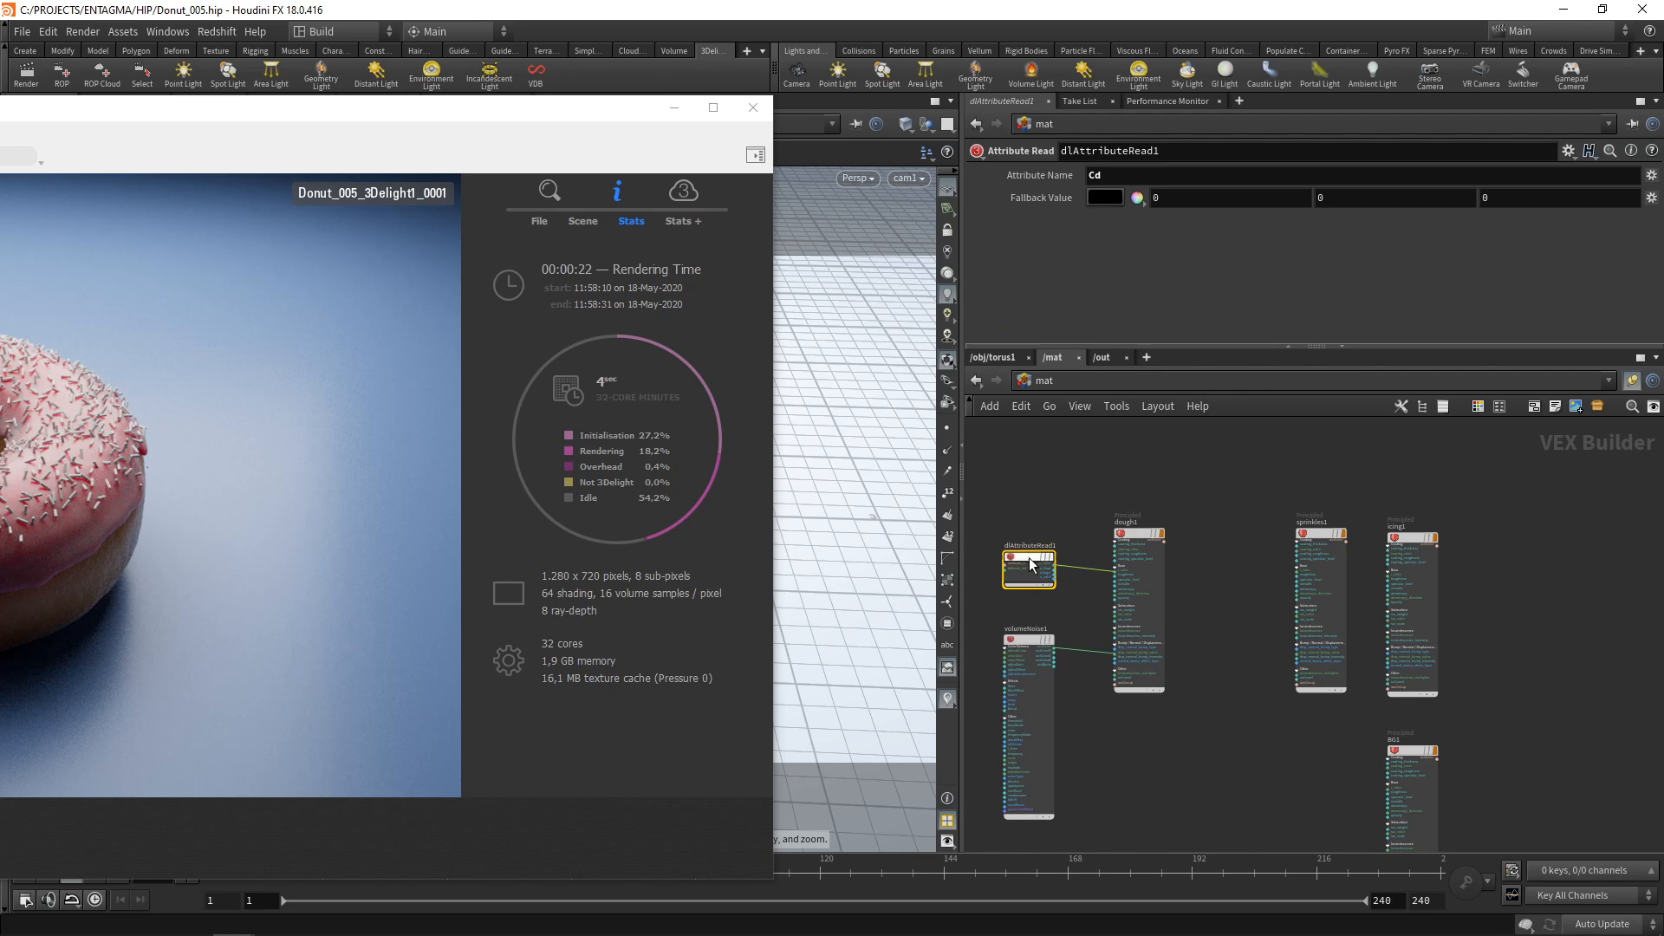
pyautogui.hotkey('ctrl', 'c')
pyautogui.hotkey('ctrl', 'v')
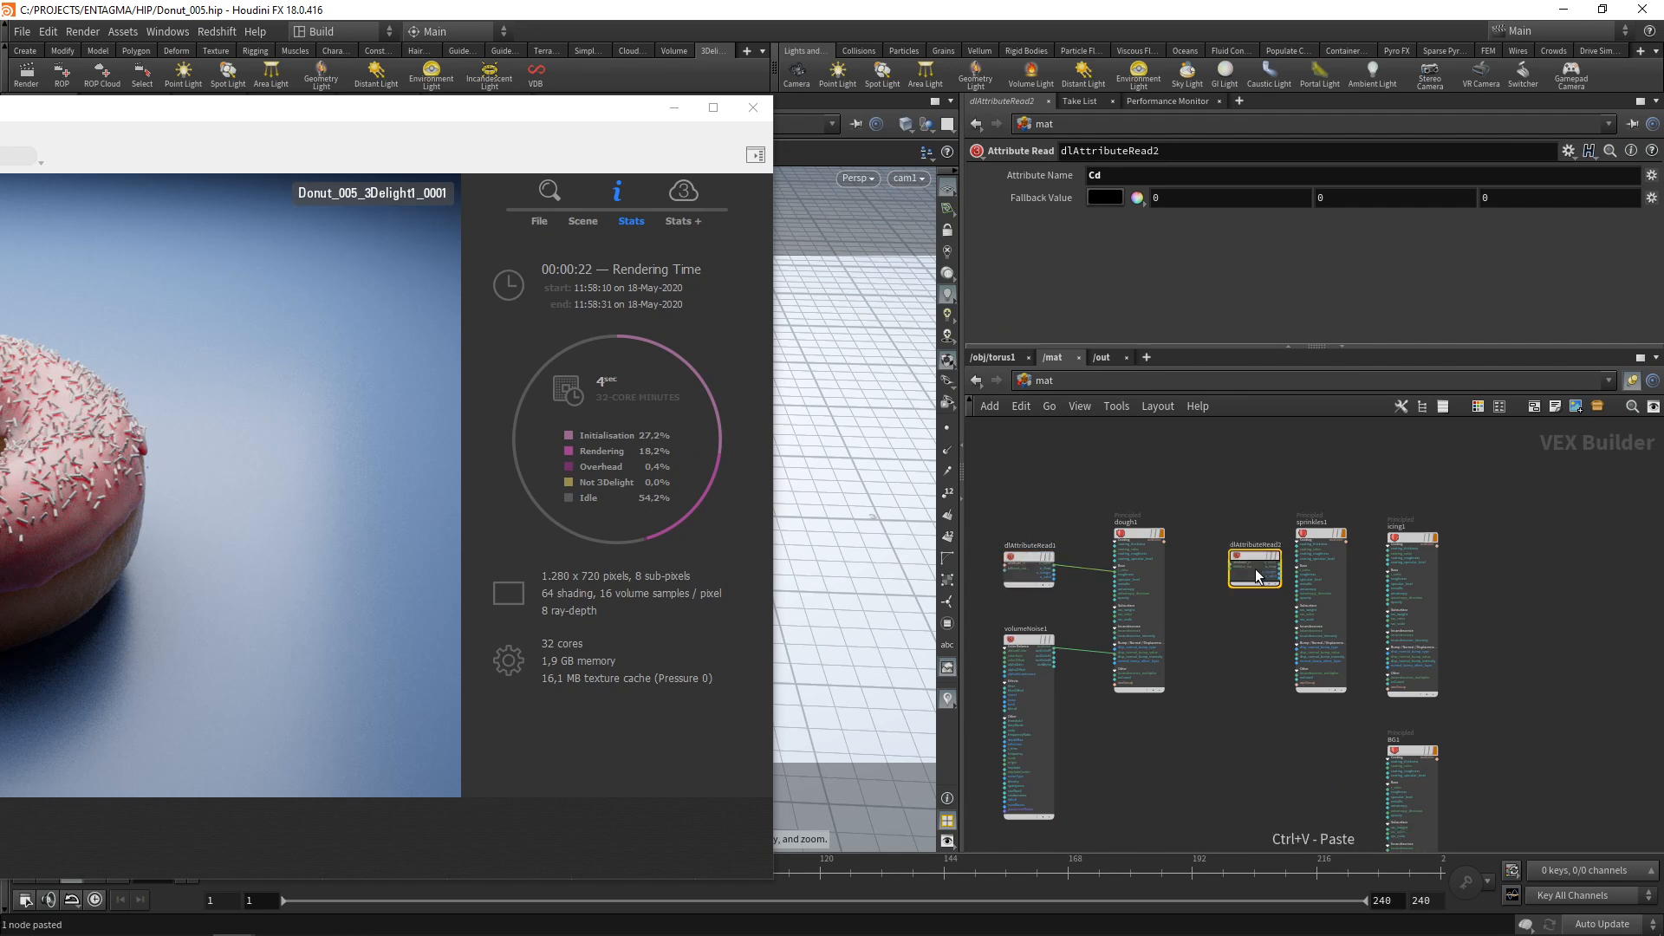
pyautogui.scroll(4, 1256, 571)
pyautogui.click(1235, 551)
pyautogui.click(1265, 564)
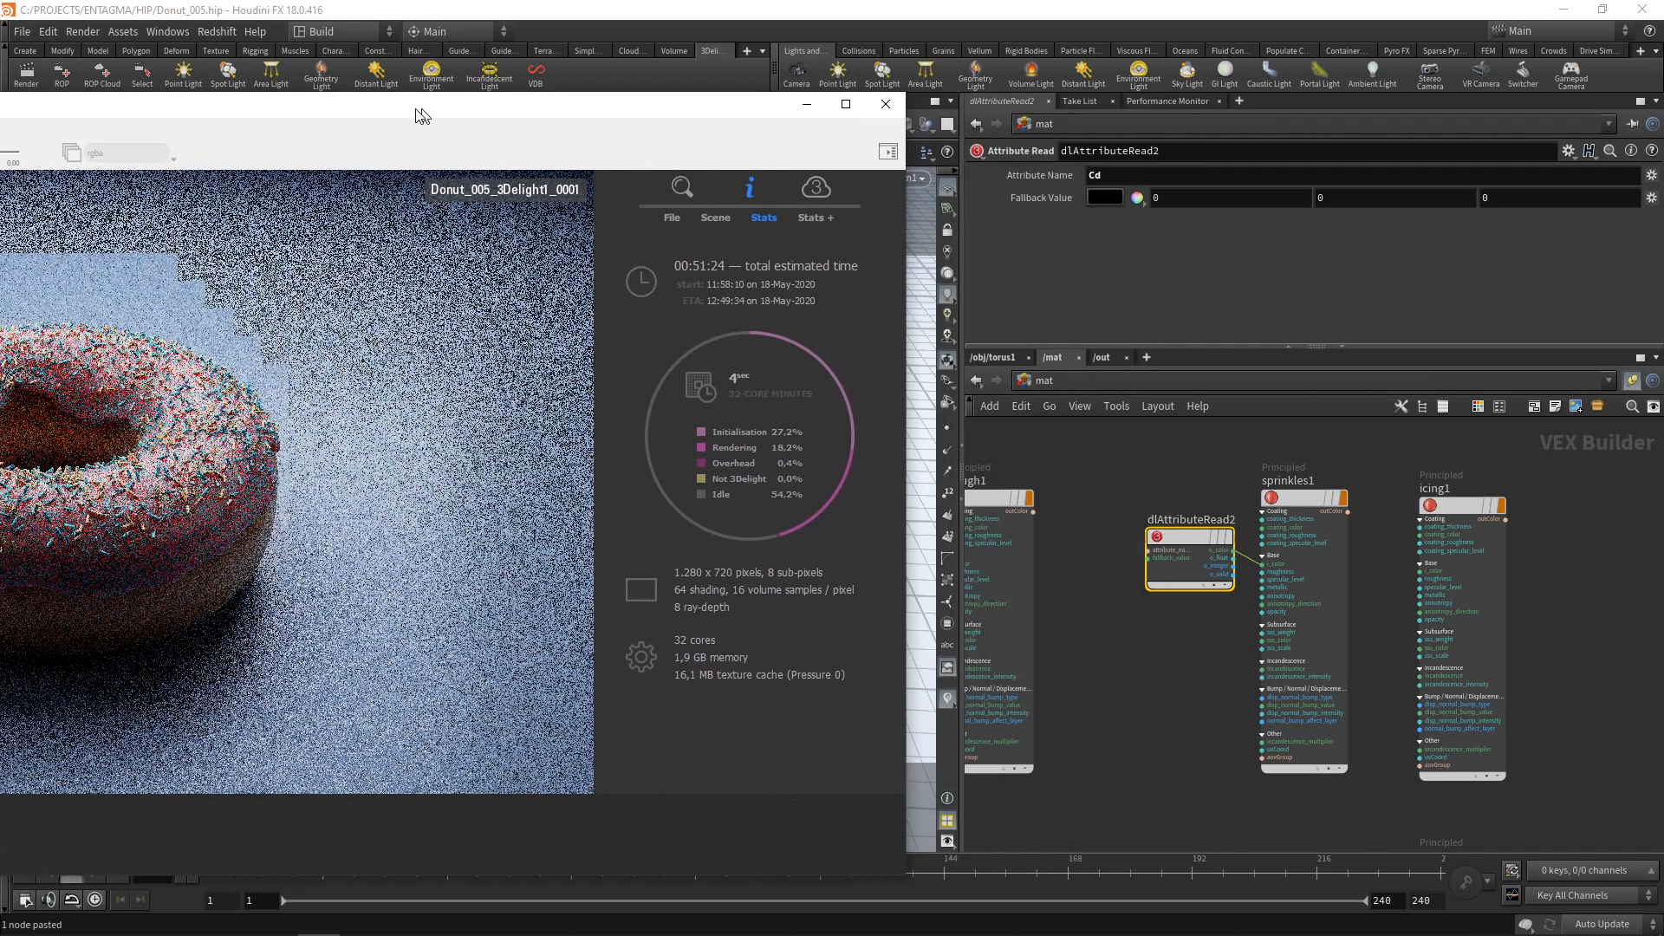
# Connect dlAttributeRead2's o_color output to sprinkles1's sss_color input as well
pyautogui.moveTo(1192, 730); pyautogui.dragTo(1194, 730, button='right')
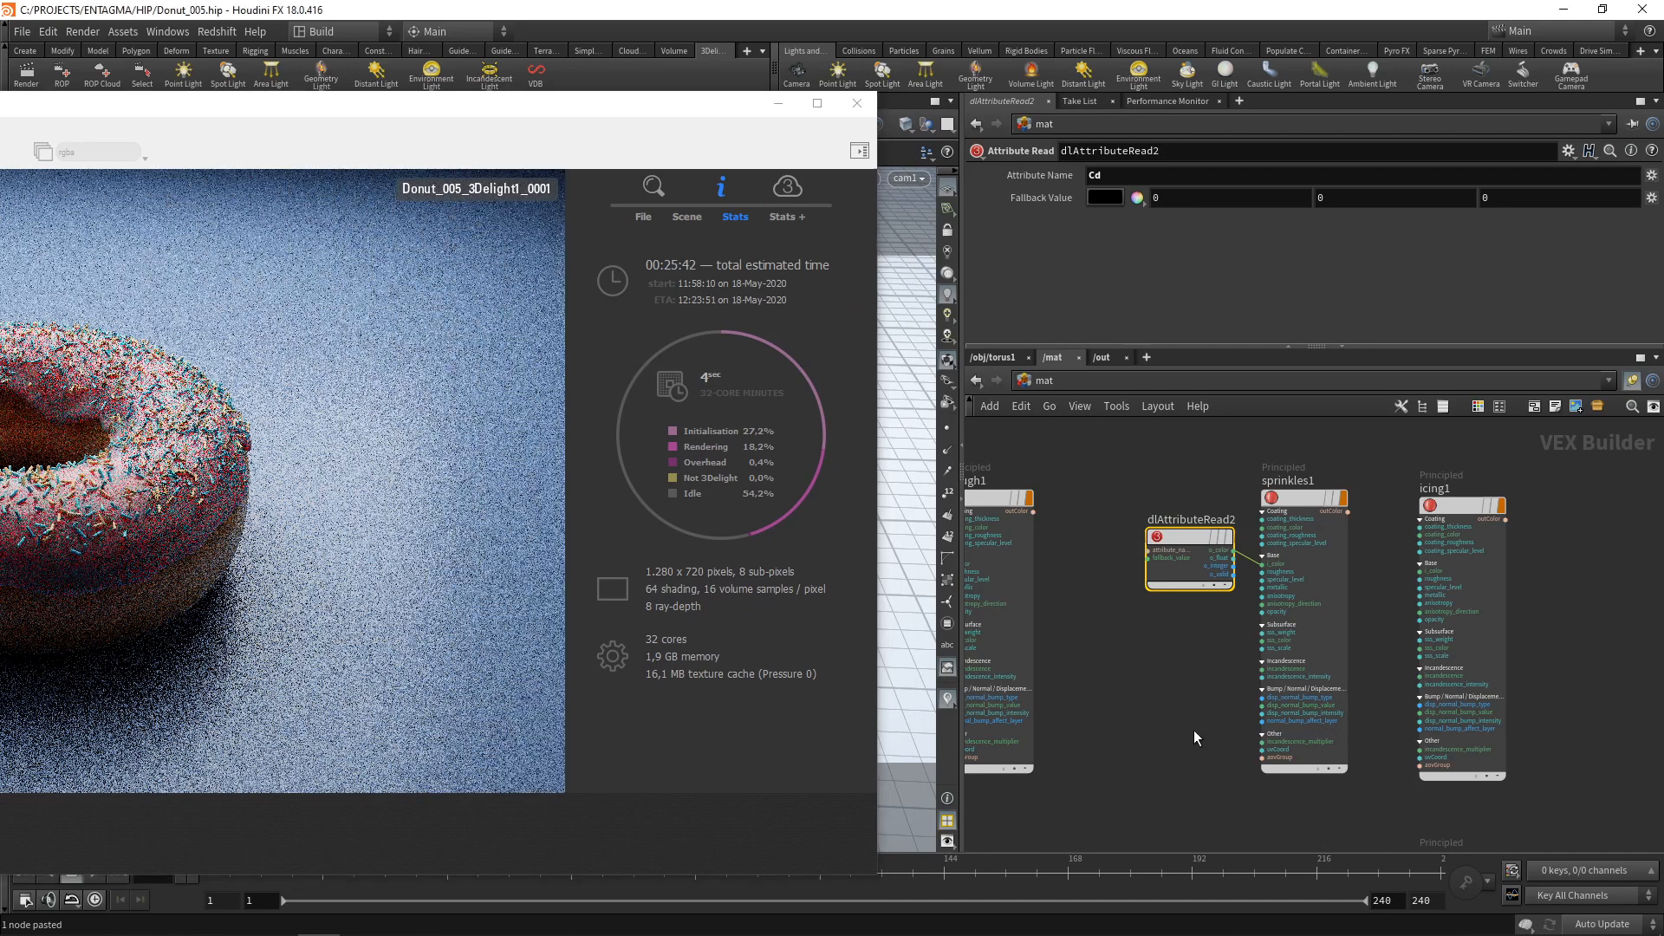
pyautogui.moveTo(1193, 730); pyautogui.dragTo(1205, 727, button='right')
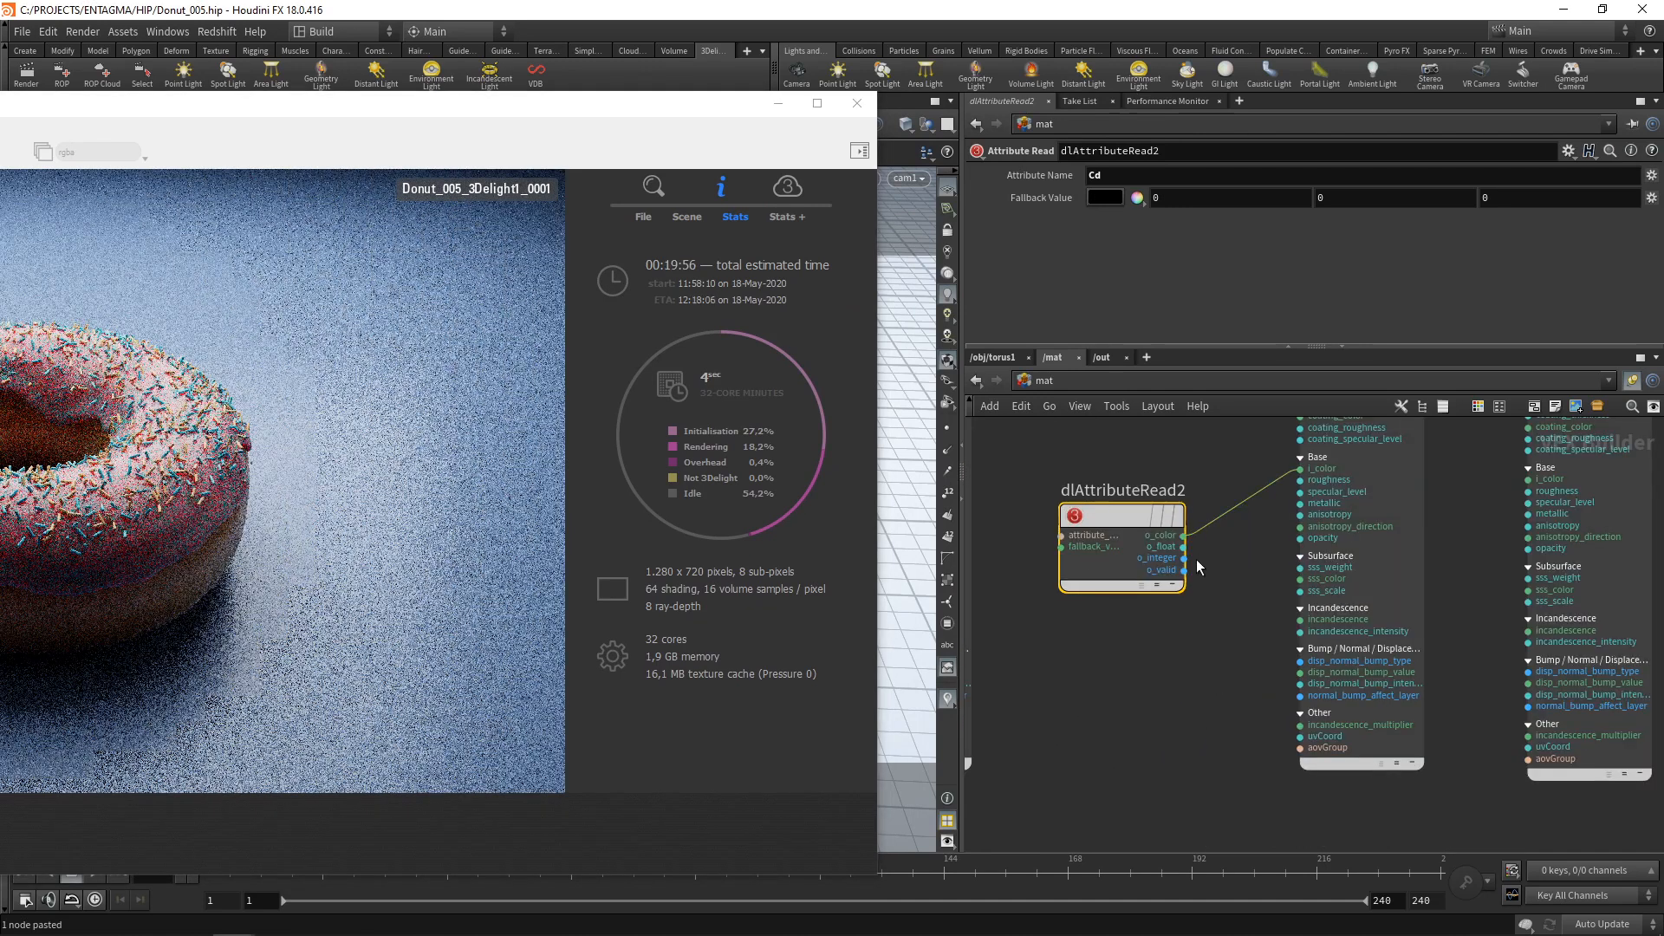
pyautogui.moveTo(1230, 582); pyautogui.dragTo(1214, 628, button='middle')
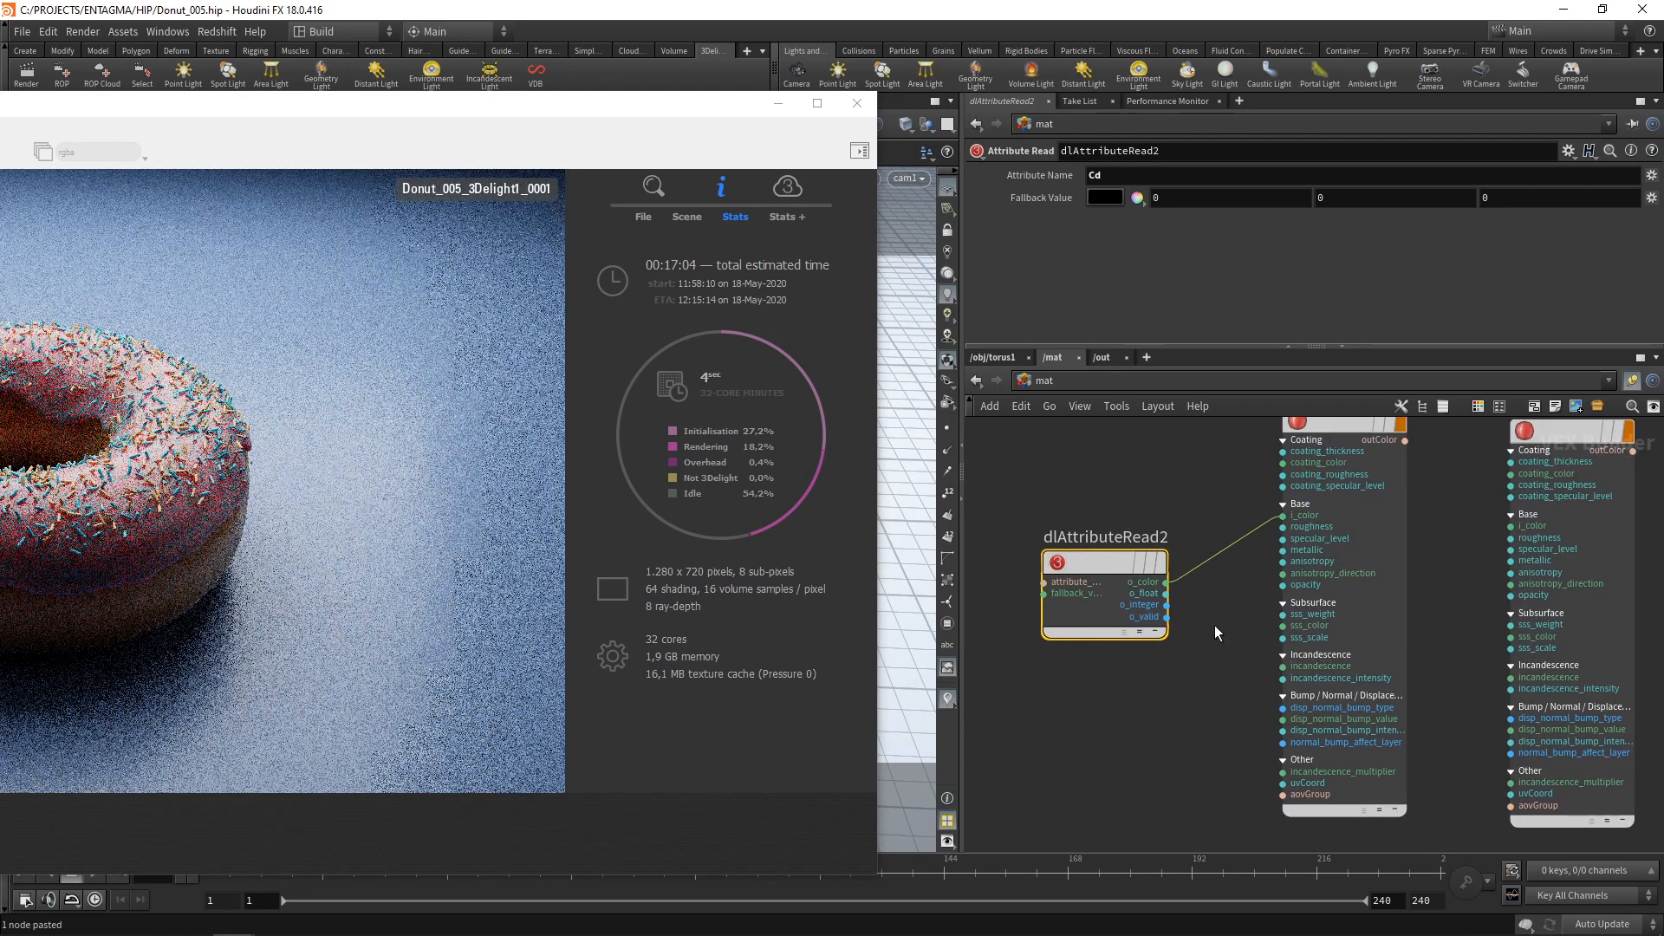
pyautogui.moveTo(1168, 583); pyautogui.dragTo(1283, 625)
# Set the sprinkles1 material's subsurface weight to 0.5
pyautogui.moveTo(1218, 449); pyautogui.dragTo(1349, 494)
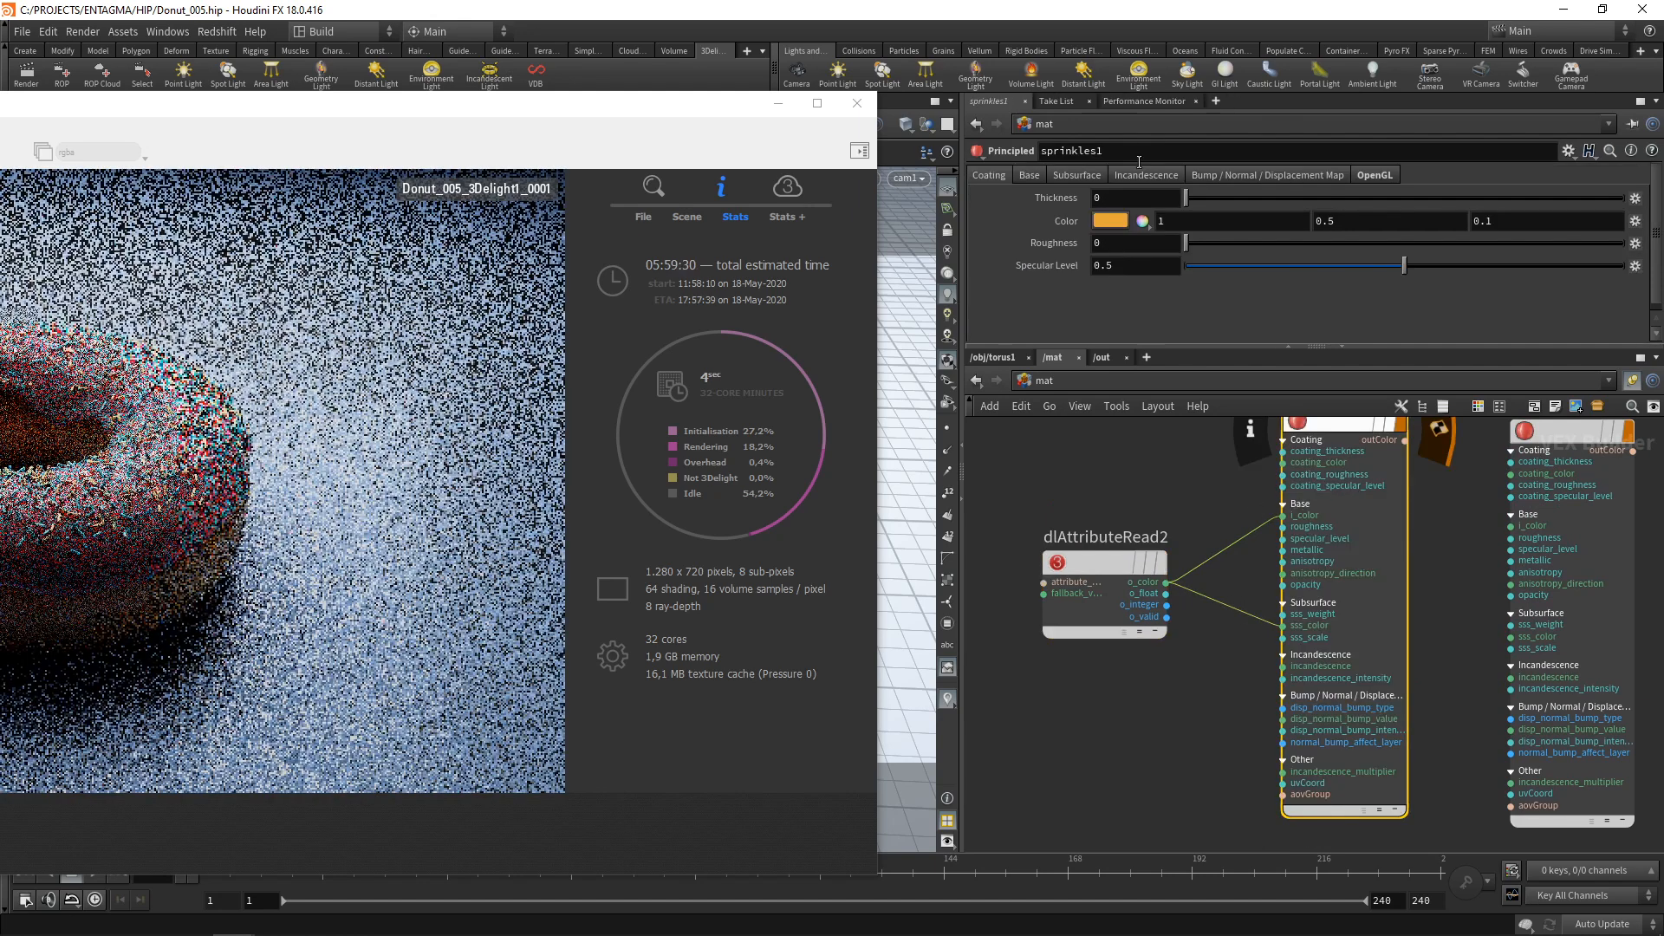
pyautogui.click(1075, 175)
pyautogui.click(1107, 197)
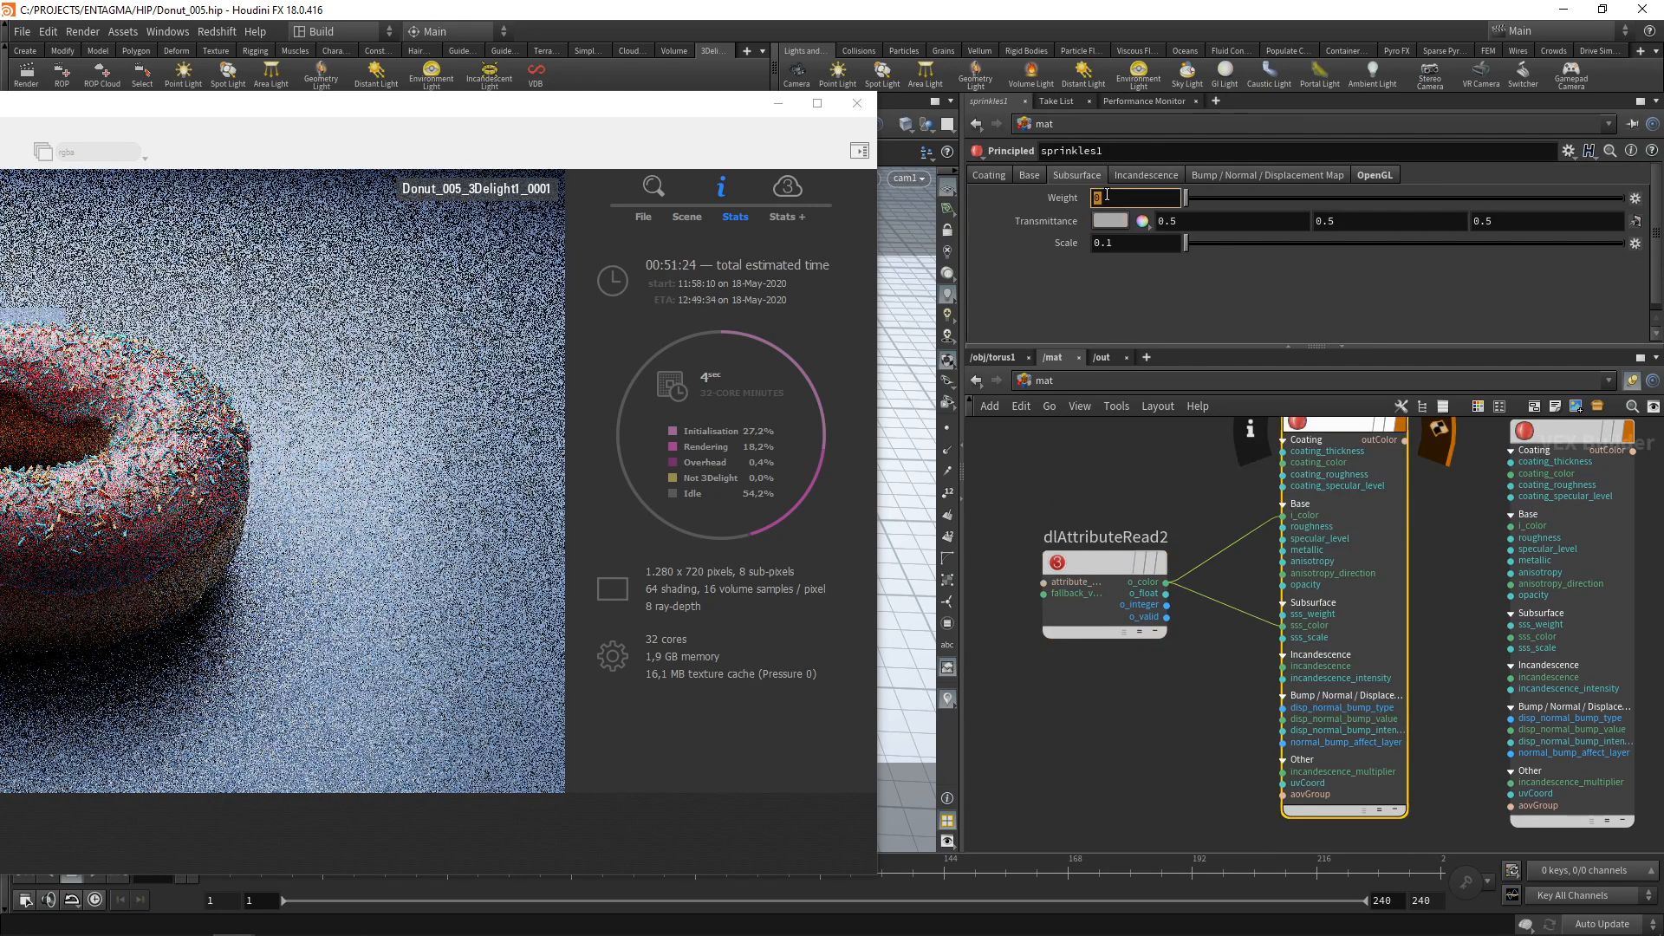
pyautogui.write('.5')
pyautogui.press('Return')
# Mark a render region over the front sprinkles and set sprinkles1's subsurface scale to 5
pyautogui.moveTo(115, 112); pyautogui.dragTo(561, 108)
pyautogui.moveTo(481, 450); pyautogui.dragTo(615, 568)
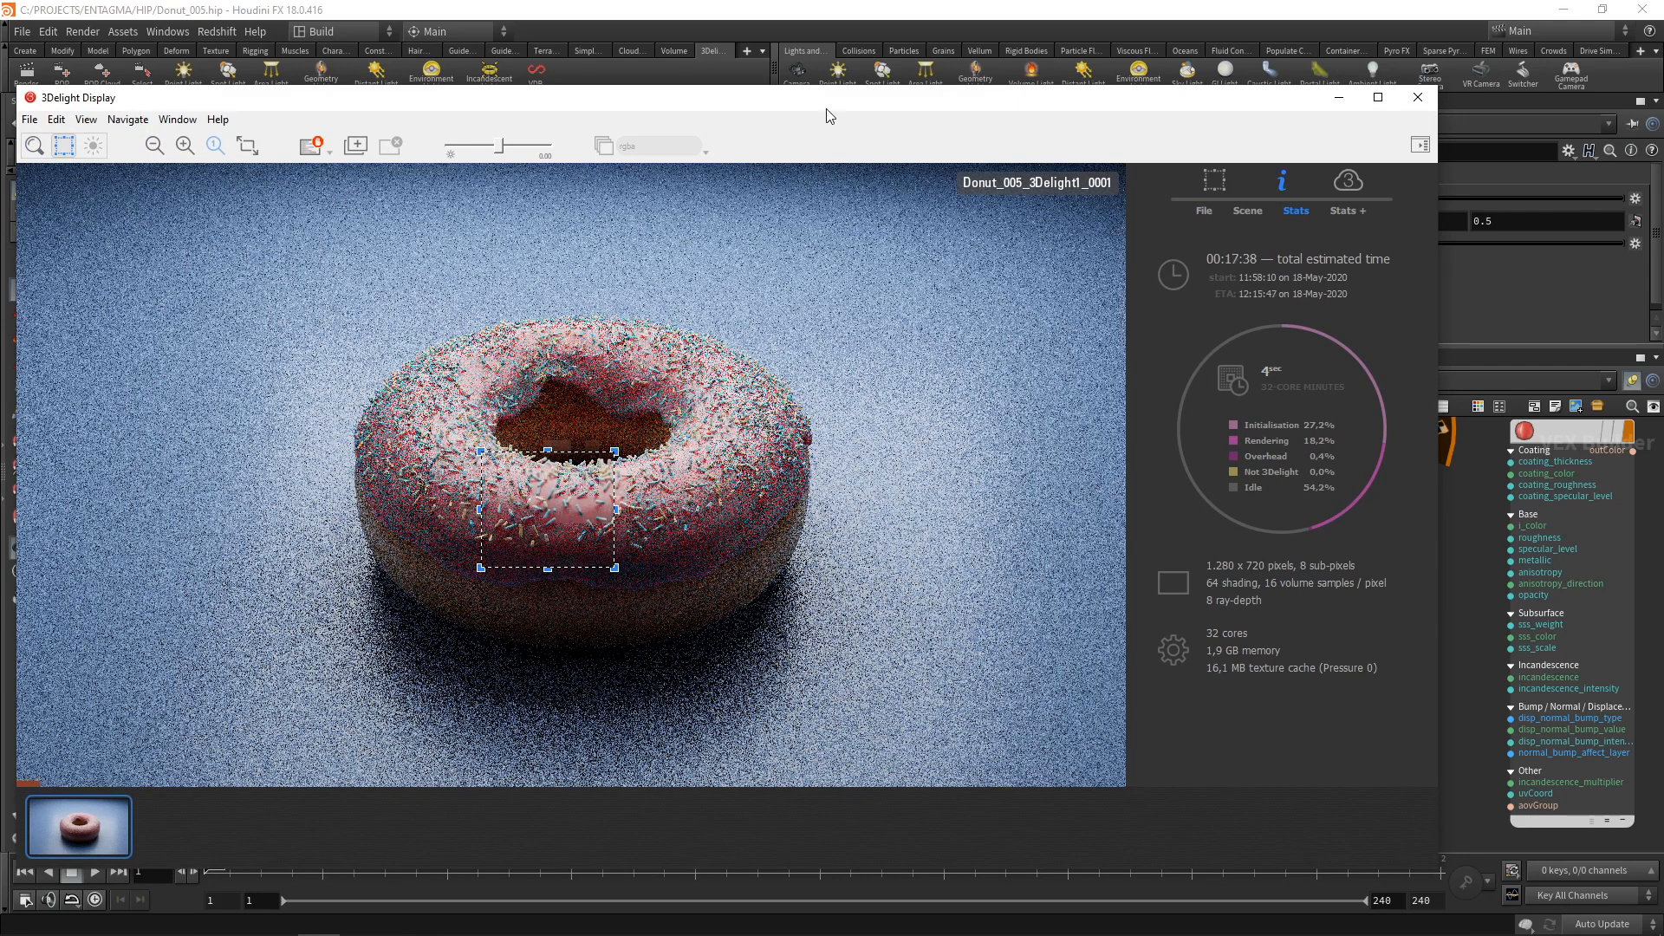
pyautogui.moveTo(825, 108); pyautogui.dragTo(433, 108)
pyautogui.click(1126, 246)
pyautogui.write('5')
pyautogui.press('Return')
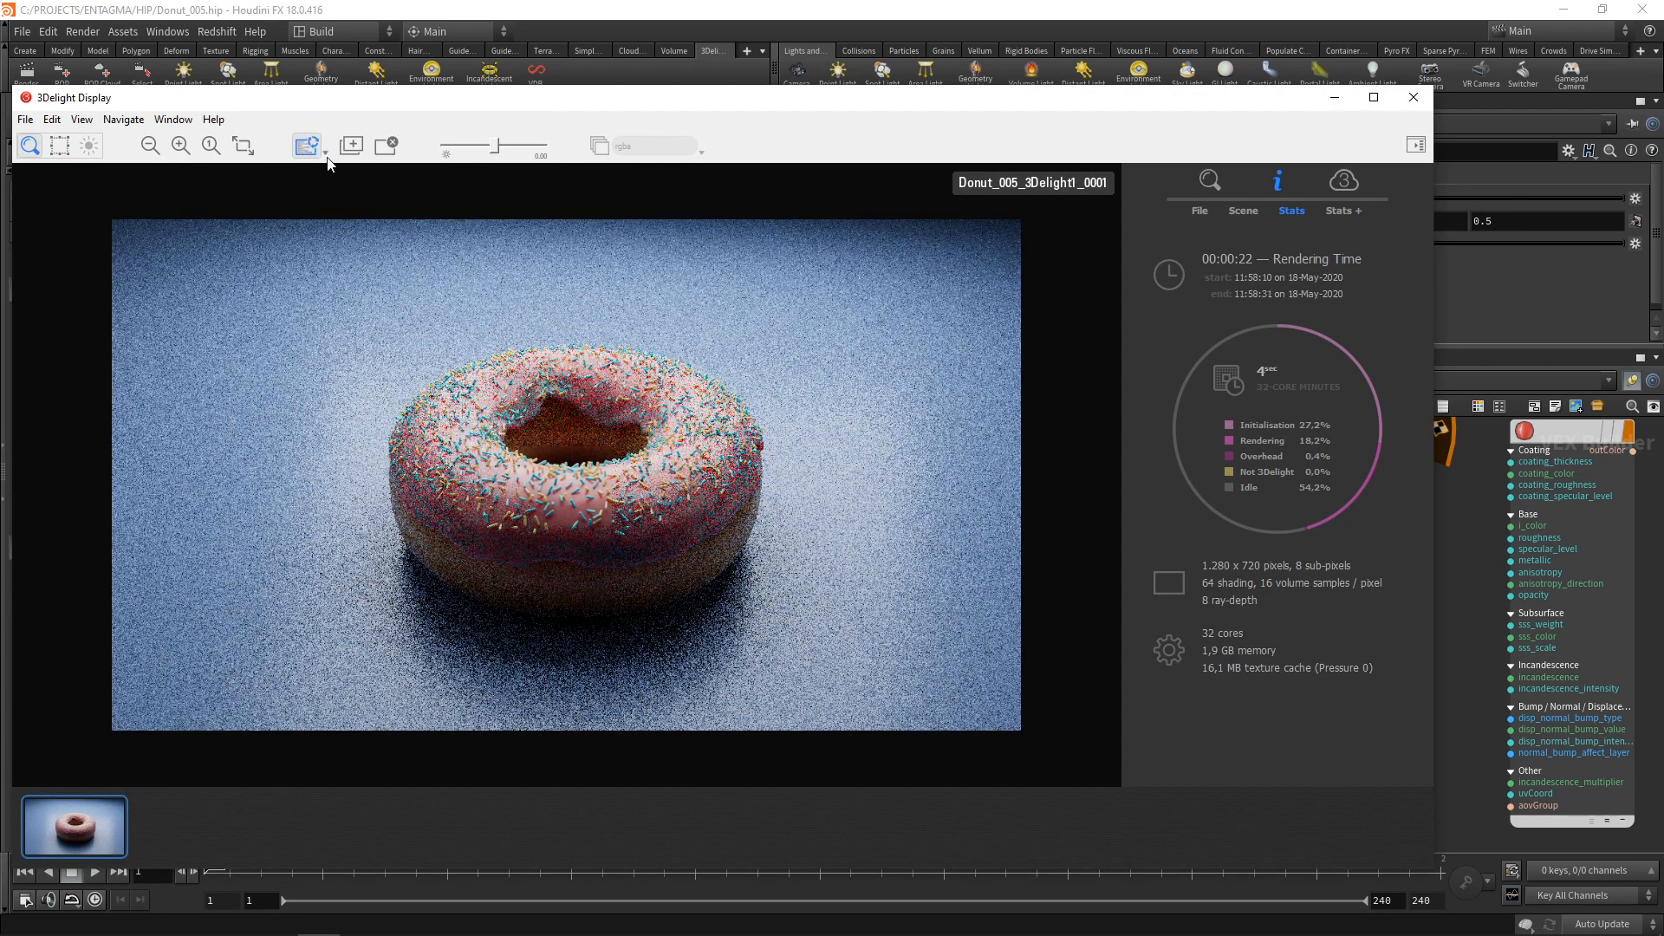
# Start a new render of the donut and move the render window aside to uncover the node network
pyautogui.click(326, 152)
pyautogui.click(332, 174)
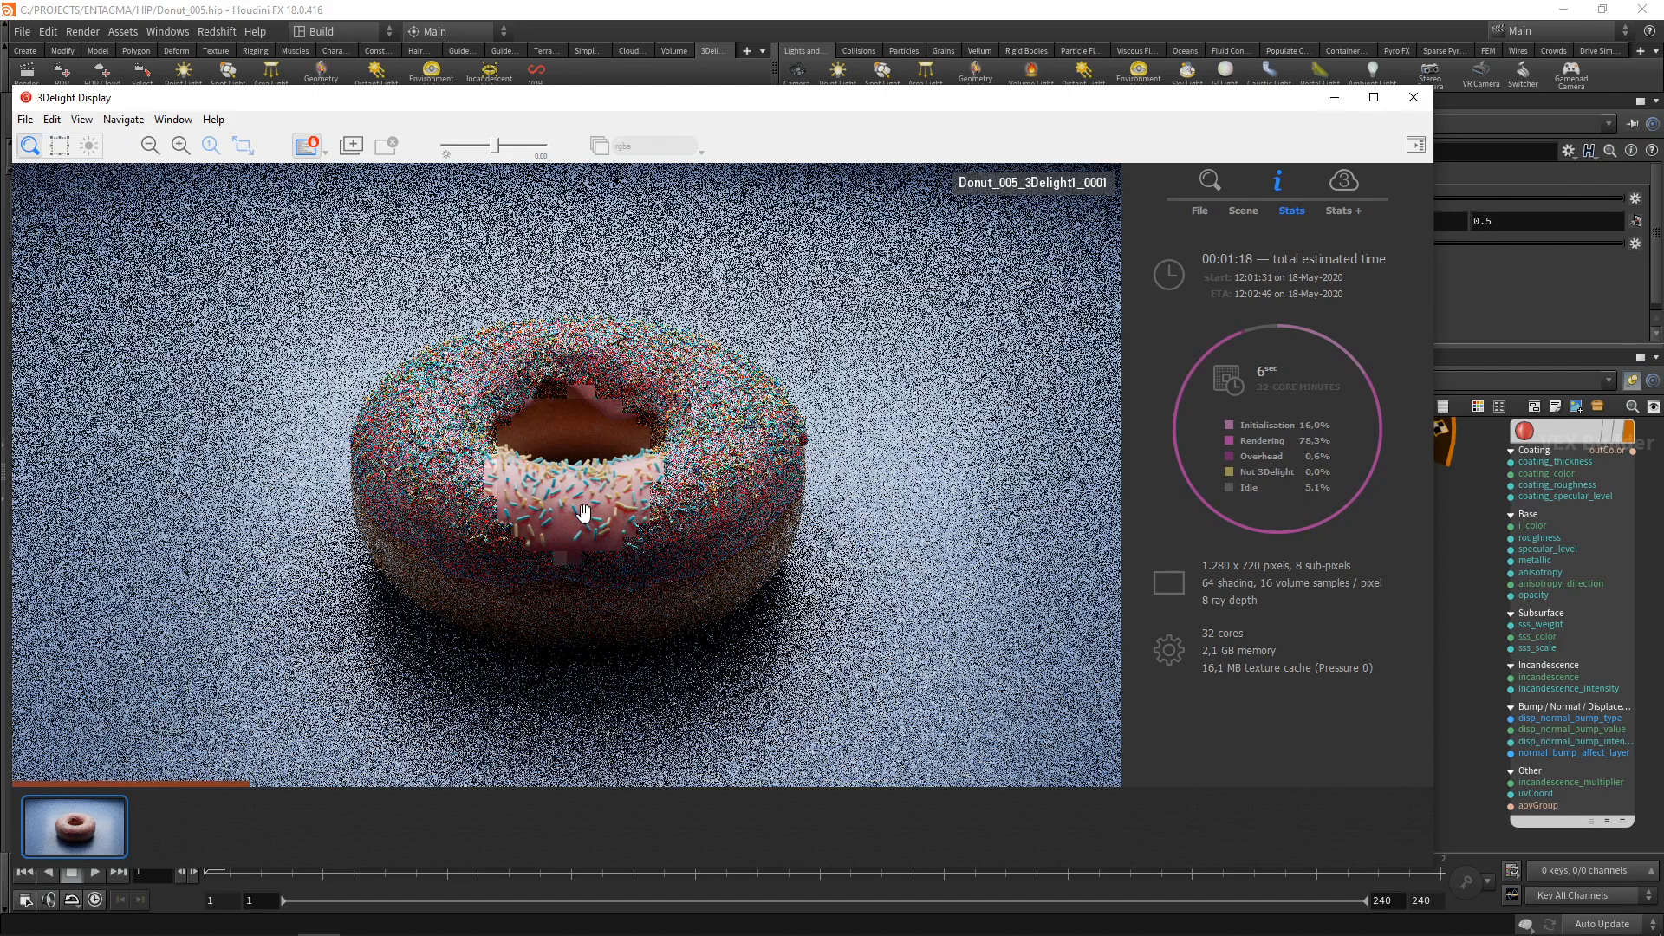
pyautogui.moveTo(944, 100); pyautogui.dragTo(507, 103)
# Set the 3Delight1 output's max diffuse depth and max reflection depth to 4 and its shading samples to 128
pyautogui.click(1103, 357)
pyautogui.moveTo(1316, 760); pyautogui.dragTo(1439, 662)
pyautogui.moveTo(1214, 346); pyautogui.dragTo(1162, 586)
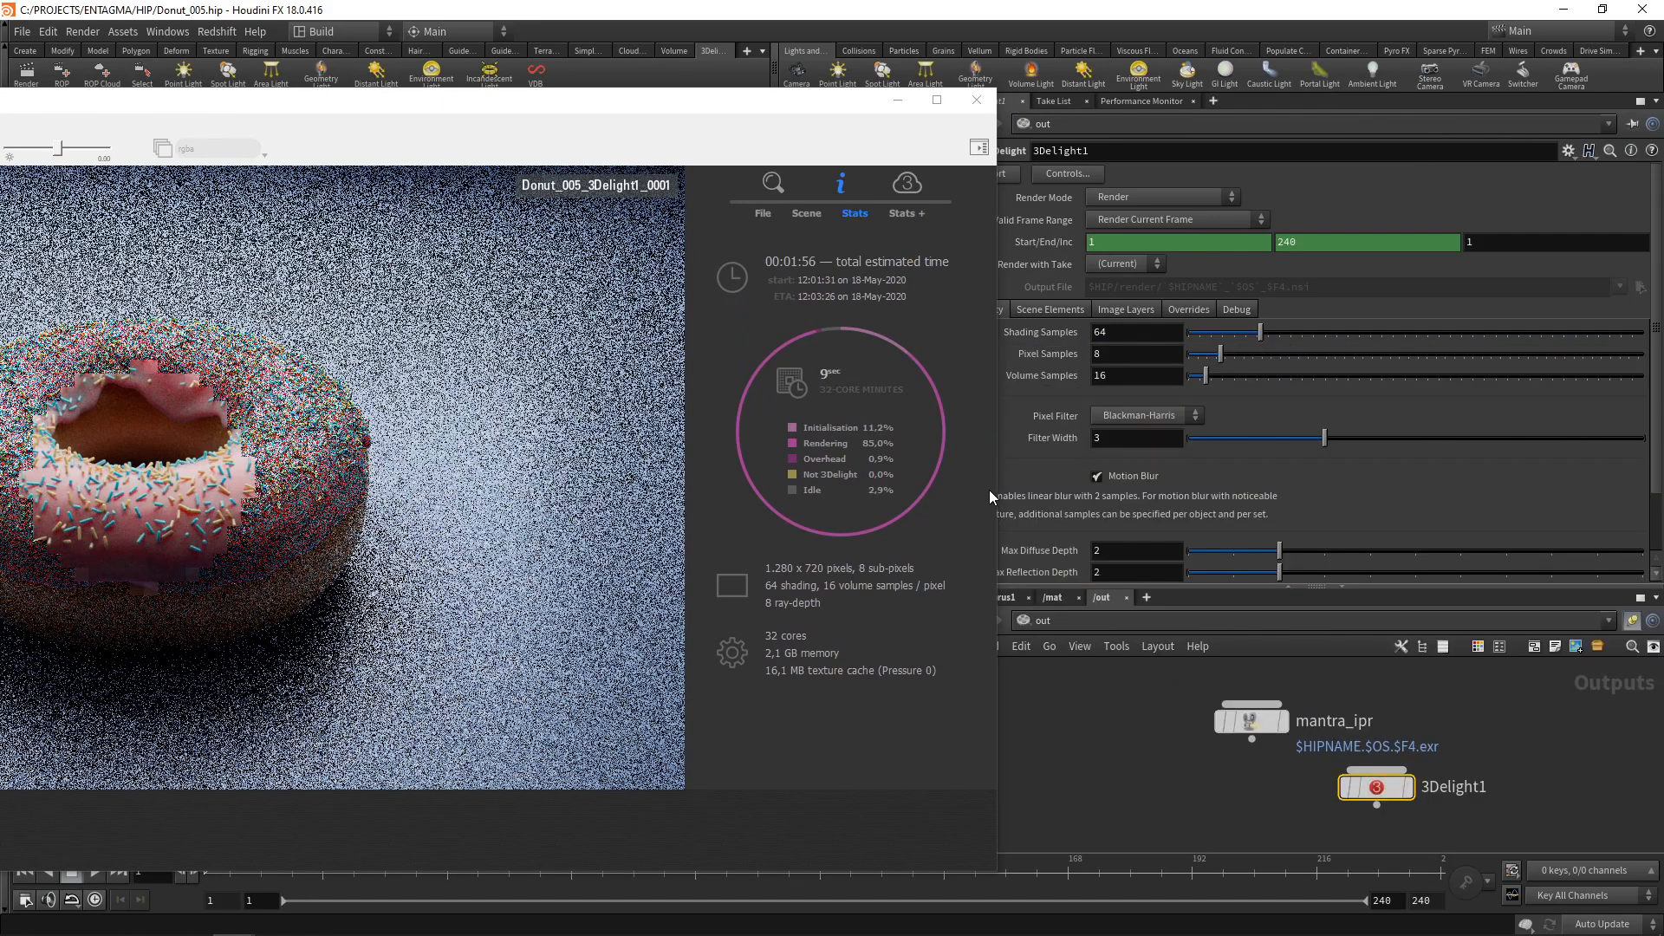
pyautogui.moveTo(994, 498); pyautogui.dragTo(913, 482)
pyautogui.moveTo(1211, 587); pyautogui.dragTo(1192, 671)
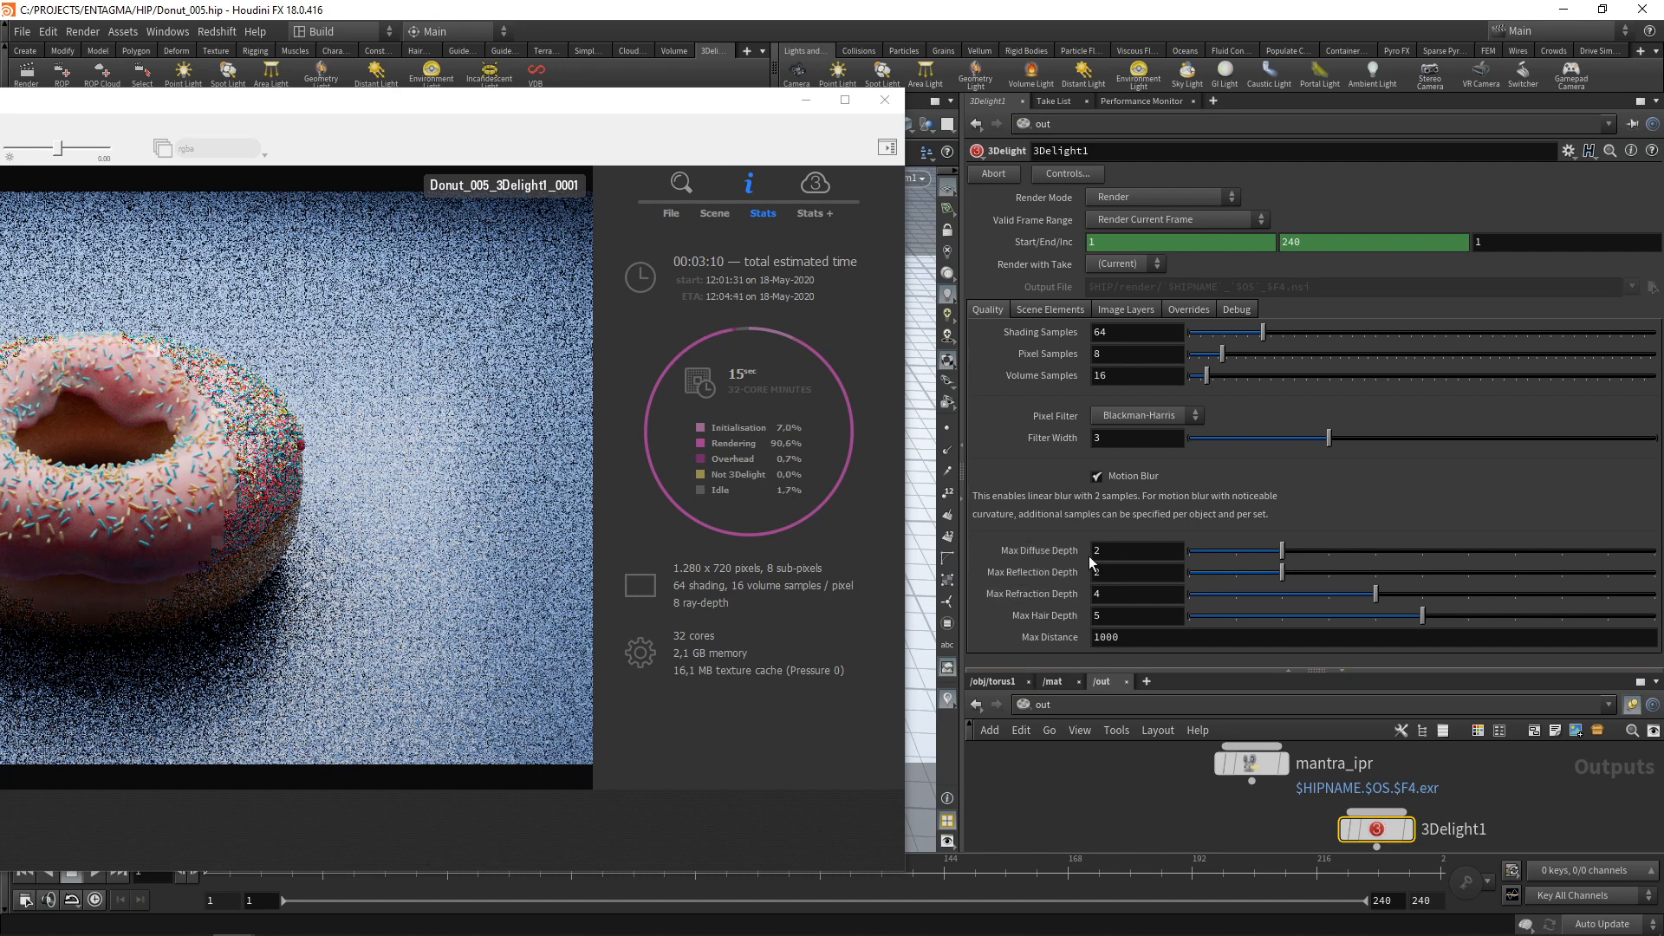
pyautogui.click(1117, 570)
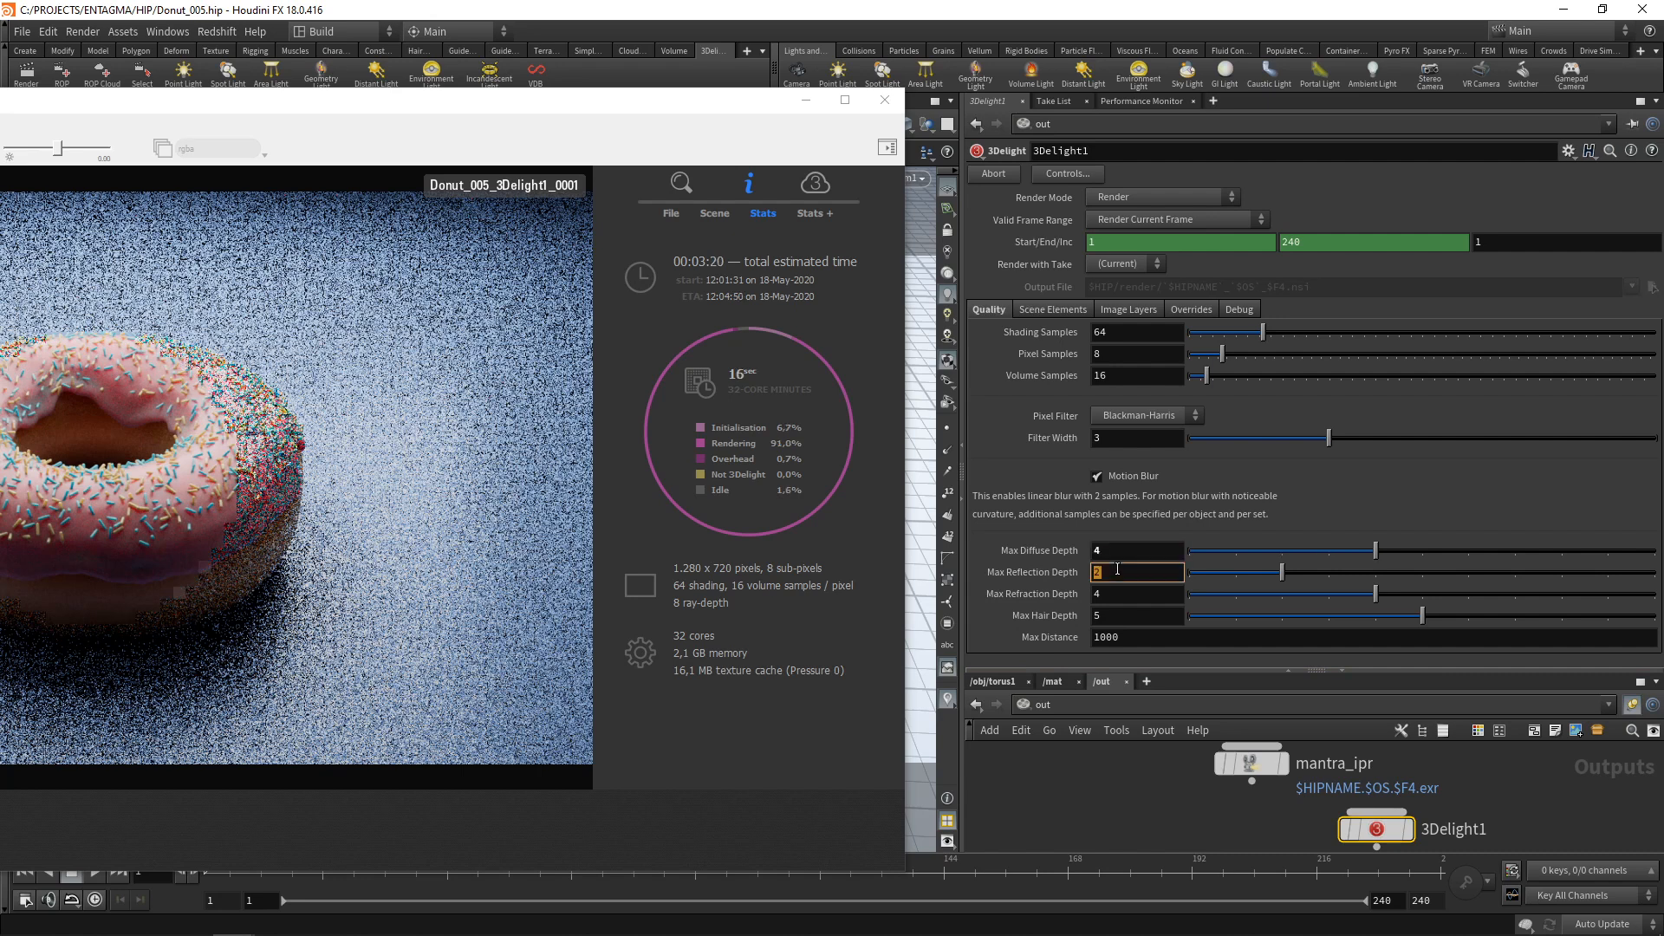
pyautogui.press('Return')
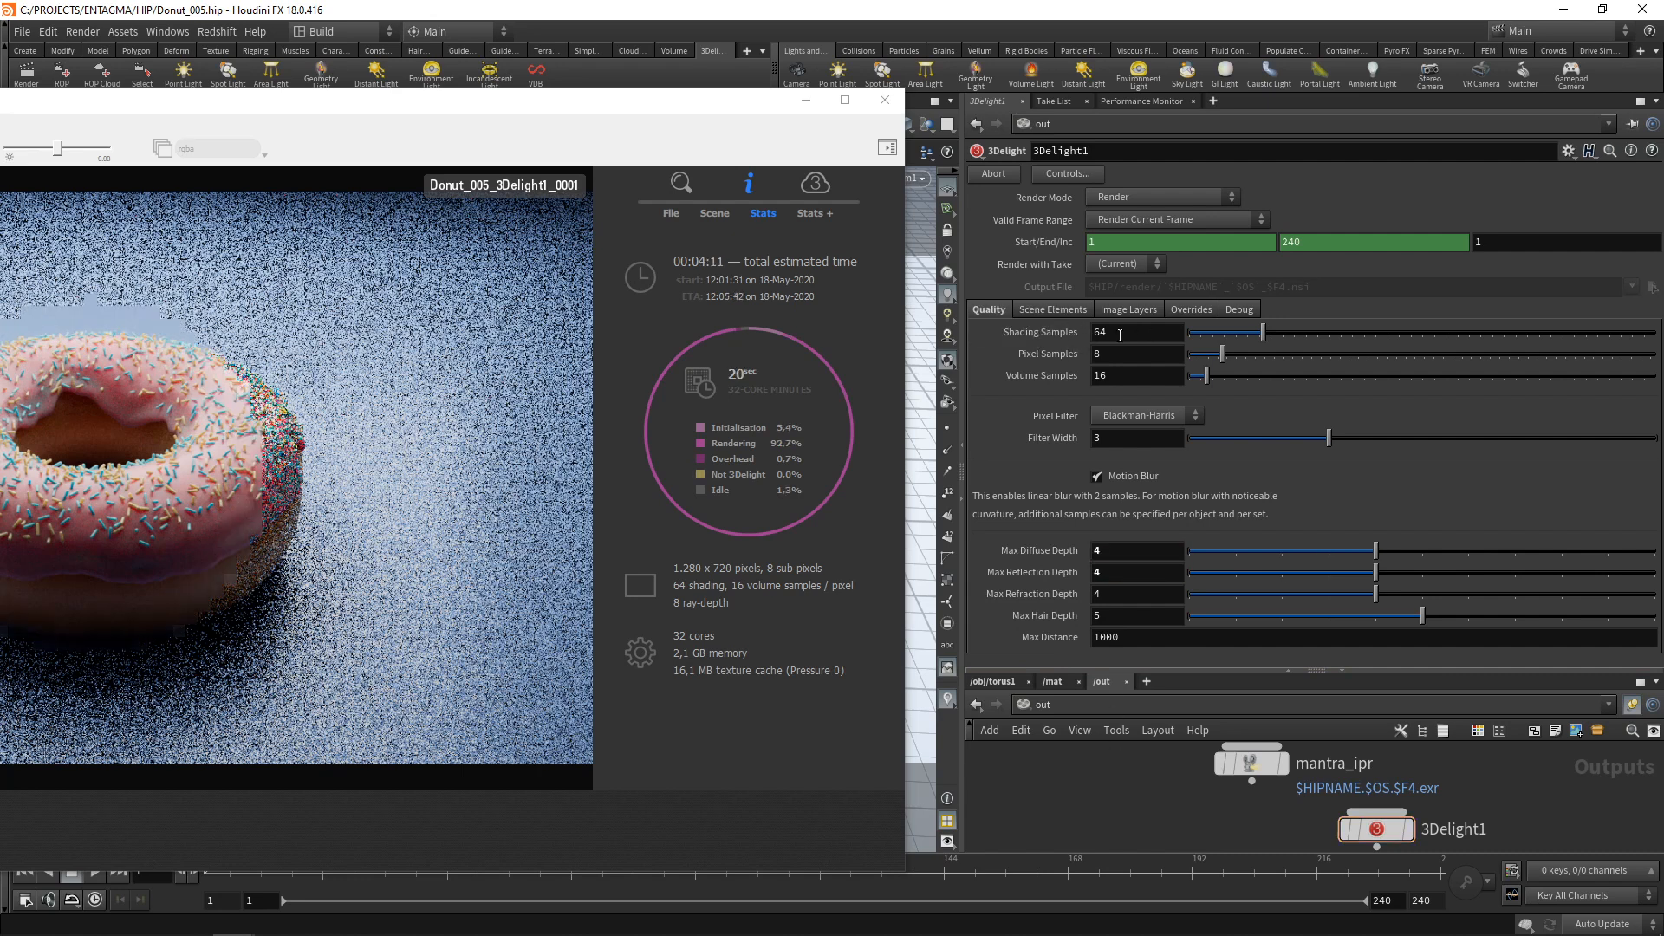
pyautogui.click(1114, 335)
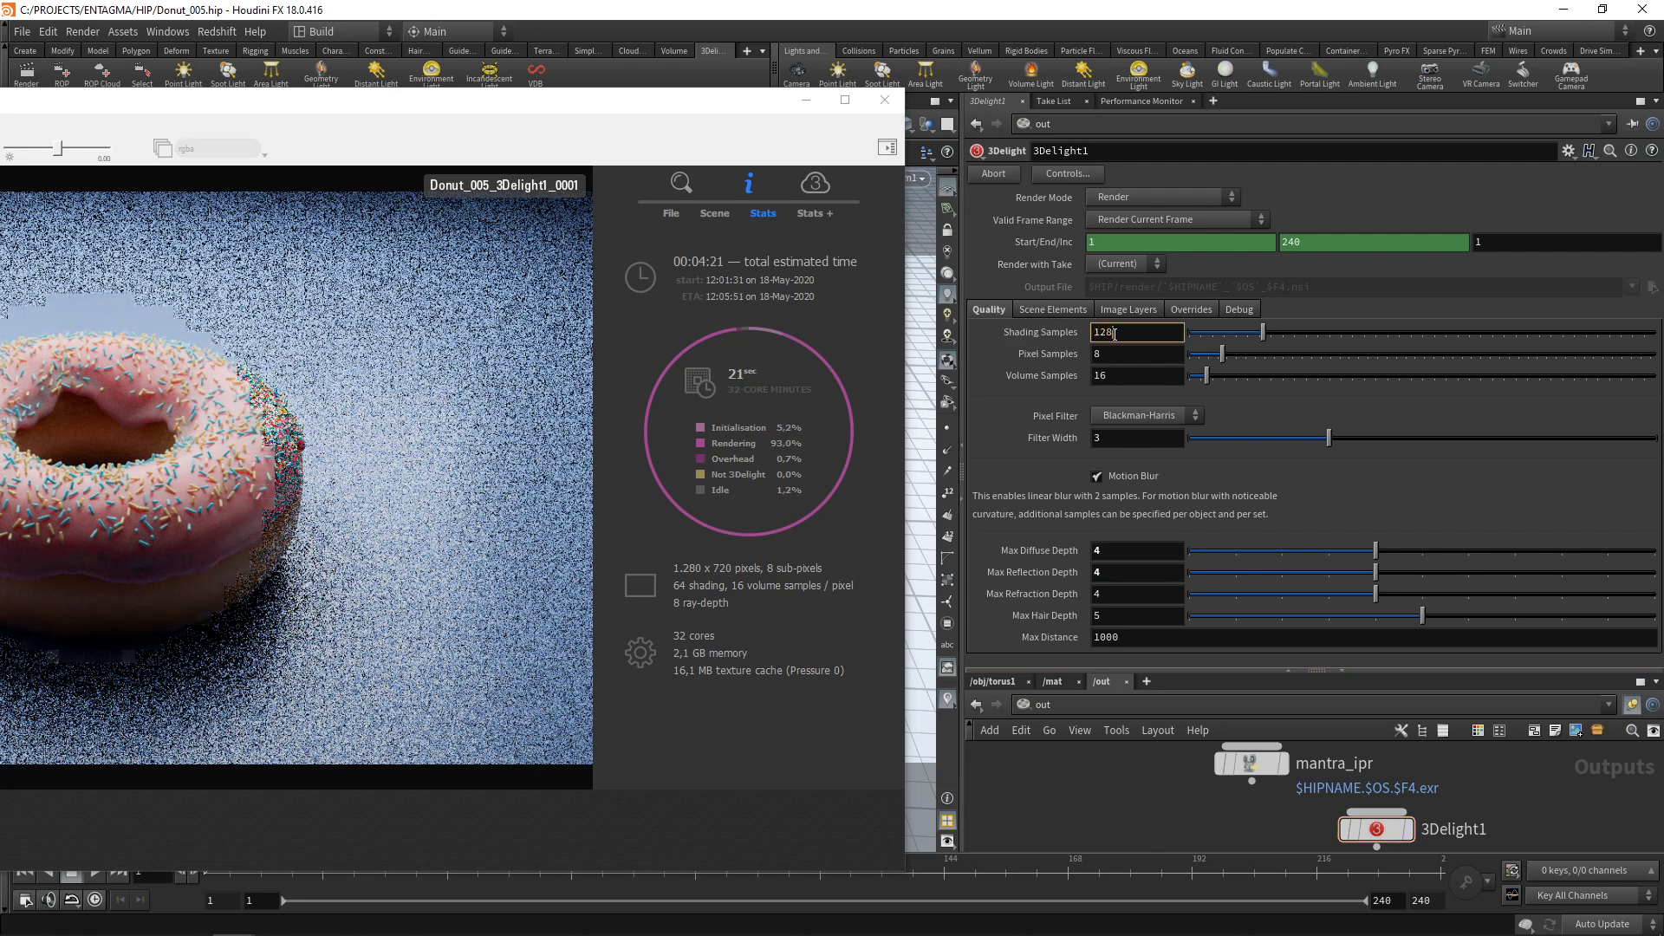
pyautogui.press('Return')
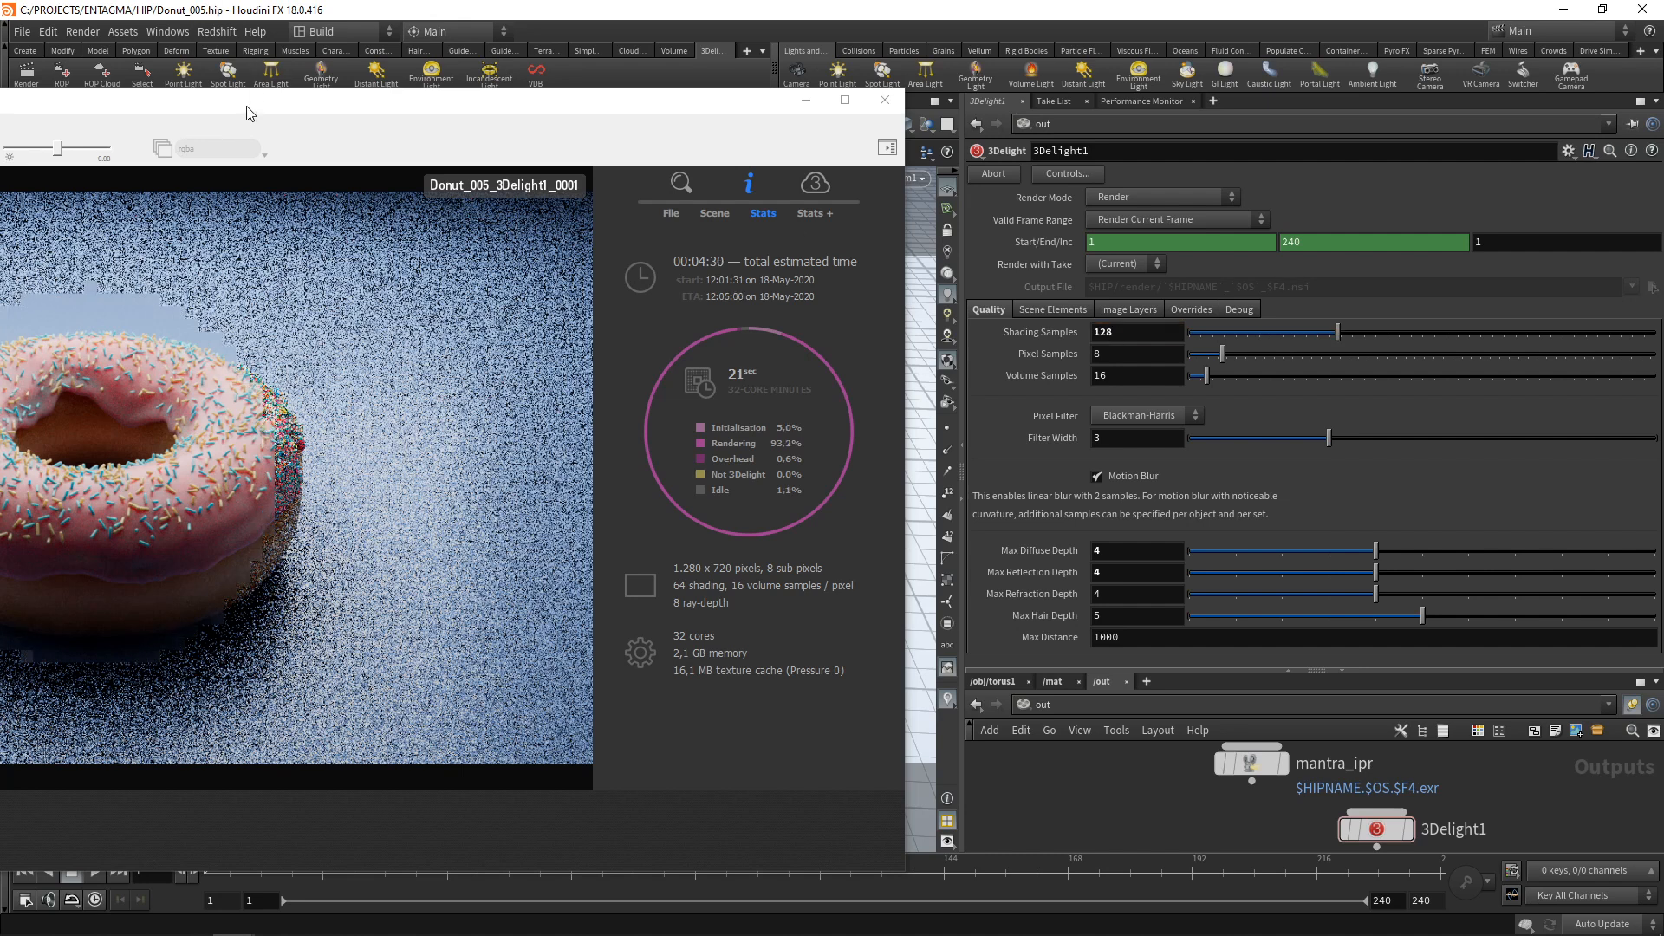